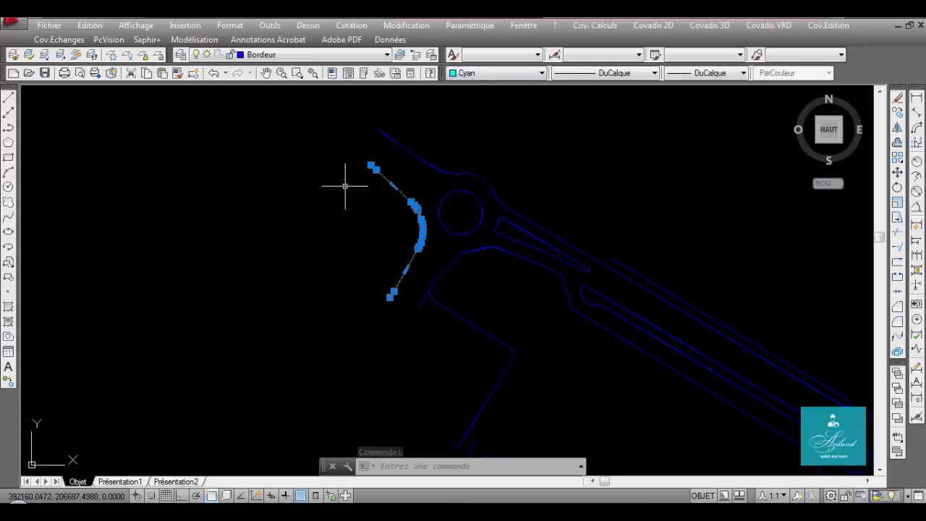
- List the selected cyan kerb polyline west of the roundabout and enter its length as 73.97+ in Excel cell E60
text(li)
key(Return)
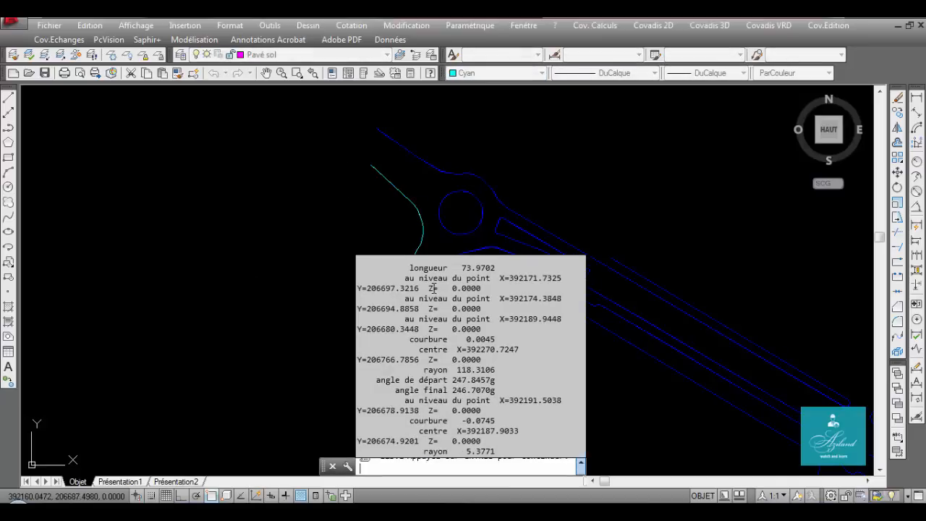
scroll(456, 292, up, 2)
scroll(488, 291, up, 2)
drag(496, 343, 472, 345)
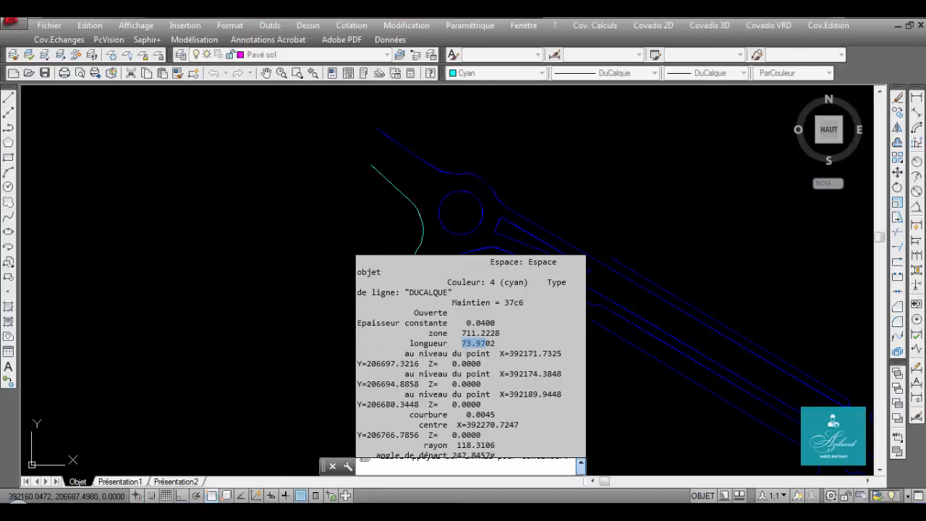
key(alt+Tab)
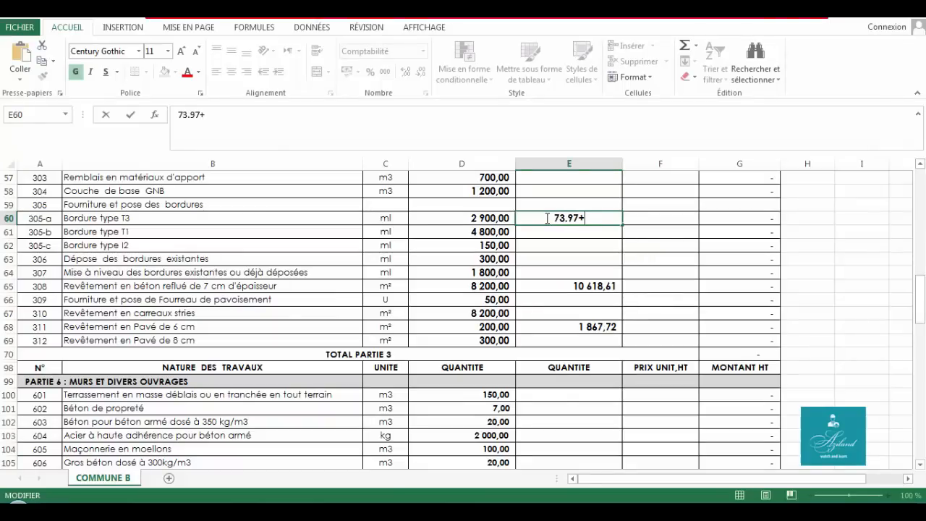
key(alt+Tab)
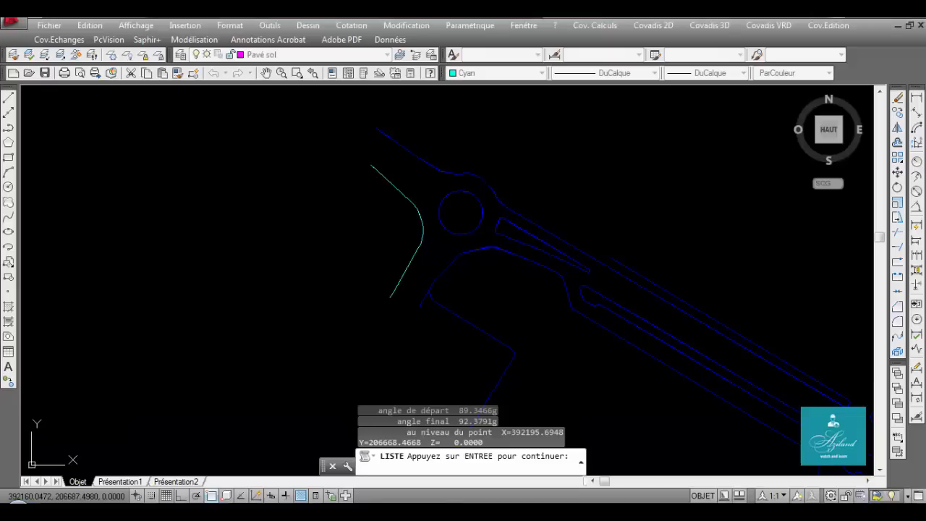
key(Return)
- Colour the long kerb polyline running south and southeast of the roundabout cyan and list its properties
click(440, 252)
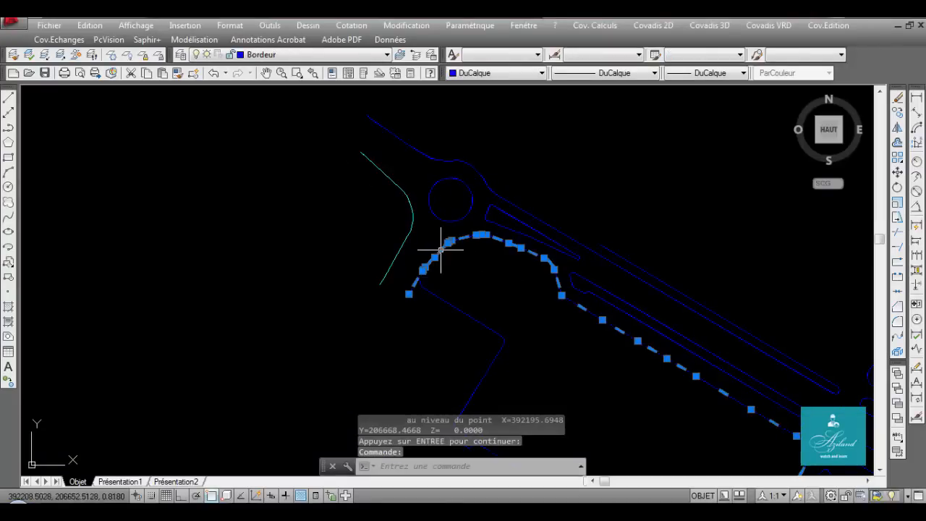
scroll(486, 233, down, 4)
click(503, 73)
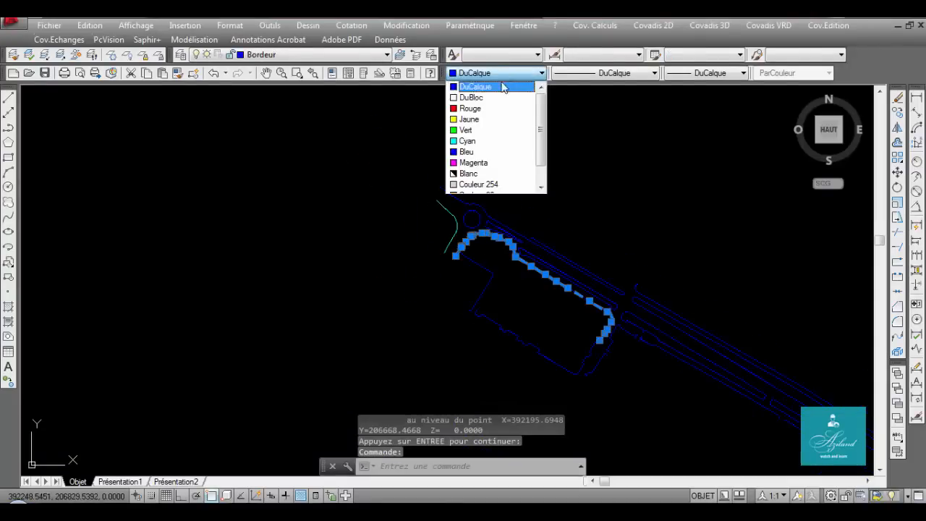
click(474, 136)
text(ls)
key(Return)
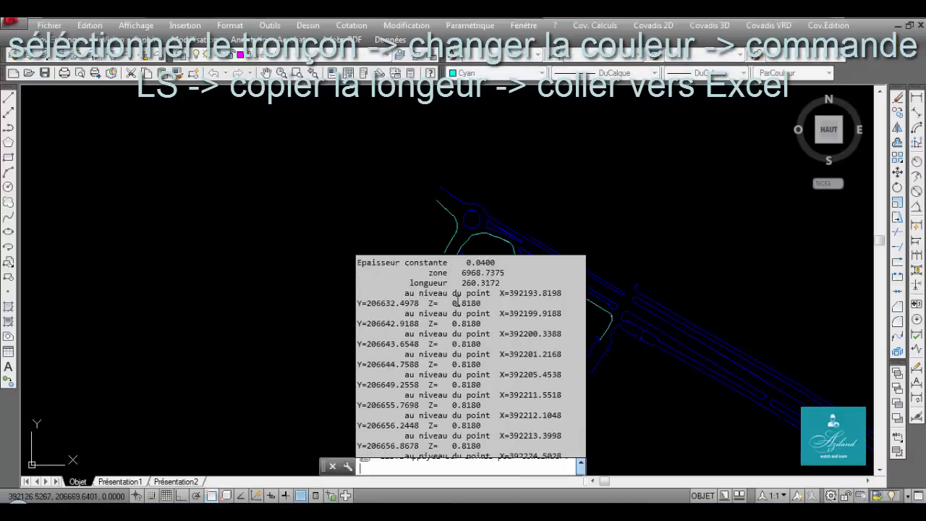
- Copy the listed length, 260.31, into the running sum in Excel cell E60
scroll(460, 304, up, 2)
drag(491, 340, 447, 338)
key(ctrl+c)
key(alt+Tab)
key(ctrl+v)
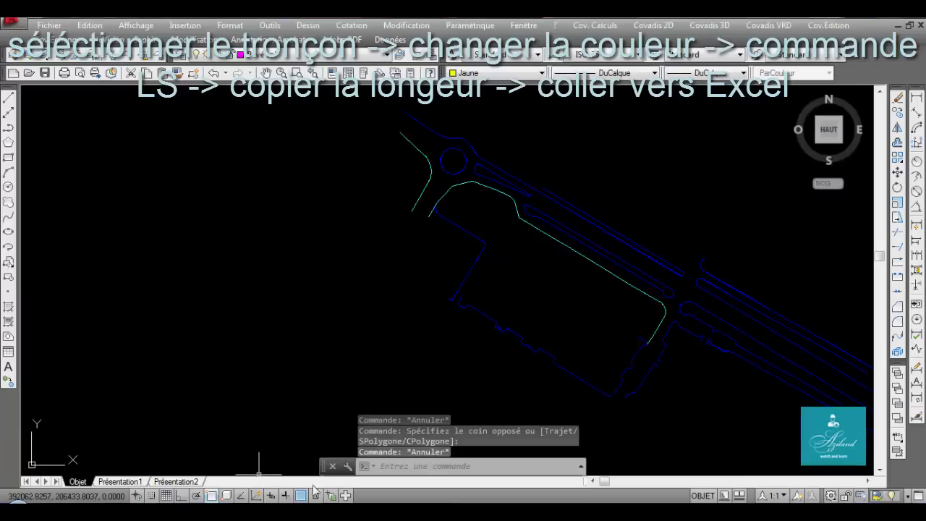
- Colour the bent kerb polyline south of the roundabout cyan and add its listed length, 103.98, to the sum in Excel cell E60
click(446, 217)
click(389, 256)
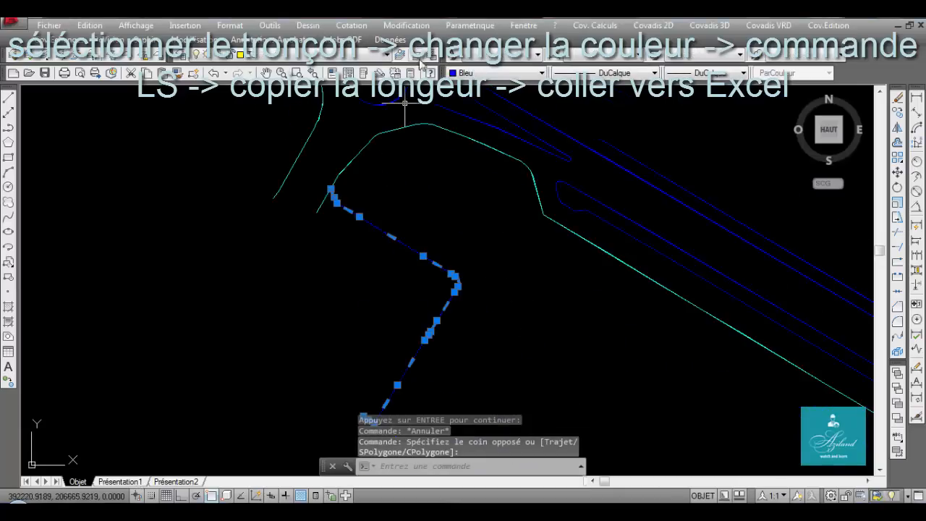
click(503, 73)
click(497, 119)
text(ls)
key(Return)
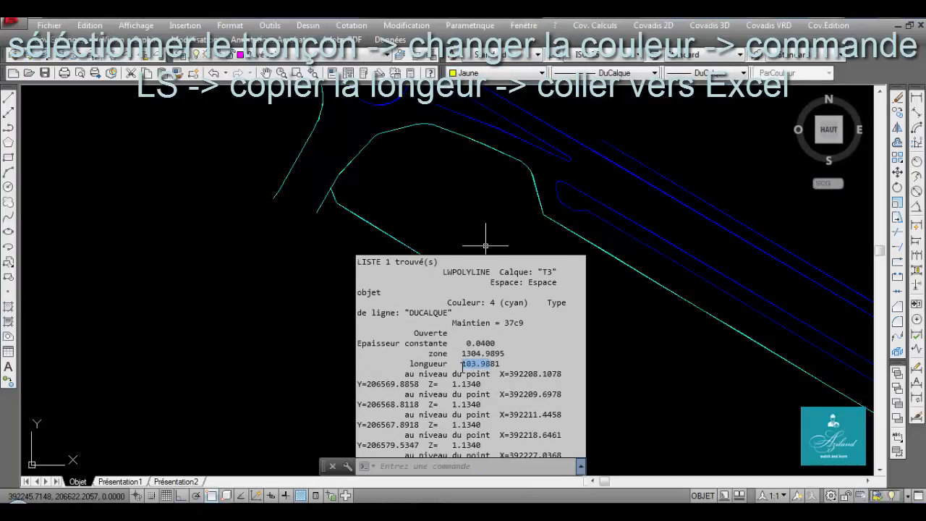
click(372, 502)
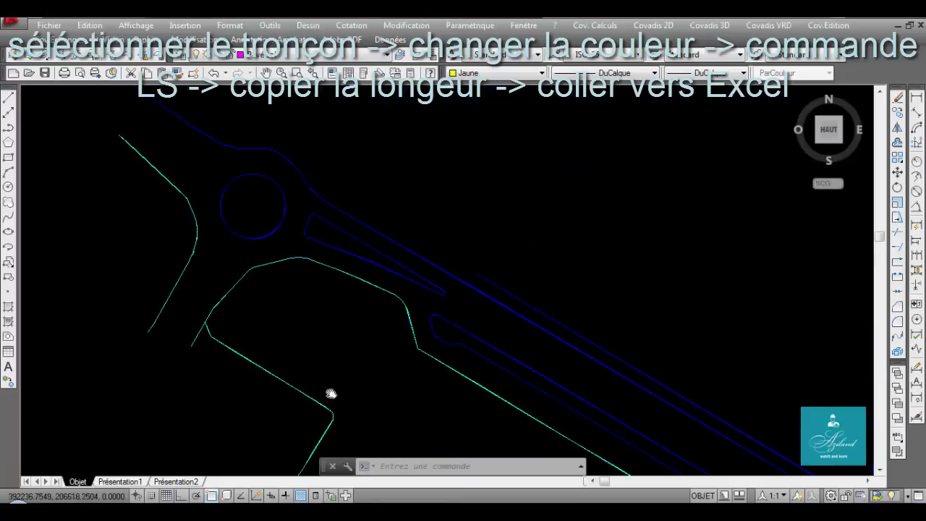
- Colour the roundabout circle cyan and add its listed length, 63.03, to the sum in Excel cell E60
scroll(331, 393, up, 3)
click(471, 149)
text(ls)
key(Return)
drag(485, 345, 463, 345)
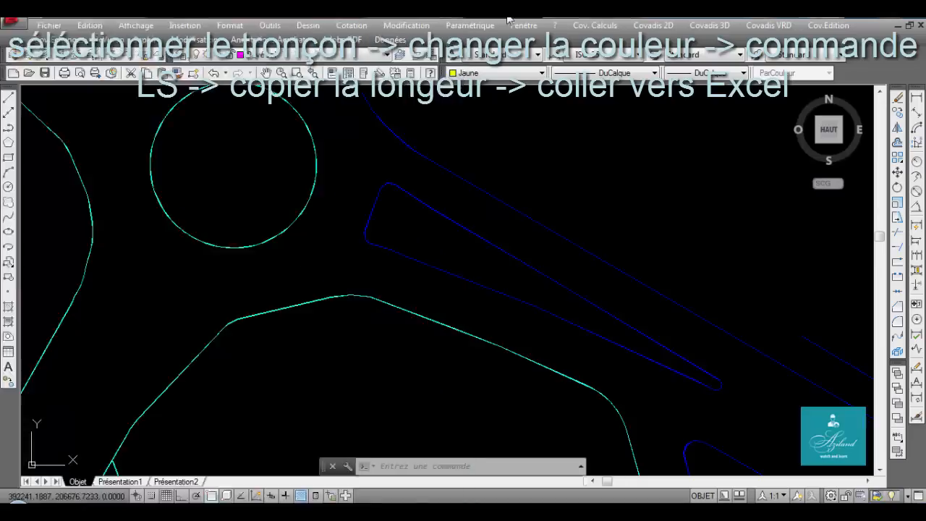
- Place the drawing window side by side with the Excel sheet, keeping the quantity columns in view
key(super+Right)
scroll(367, 420, right, 3)
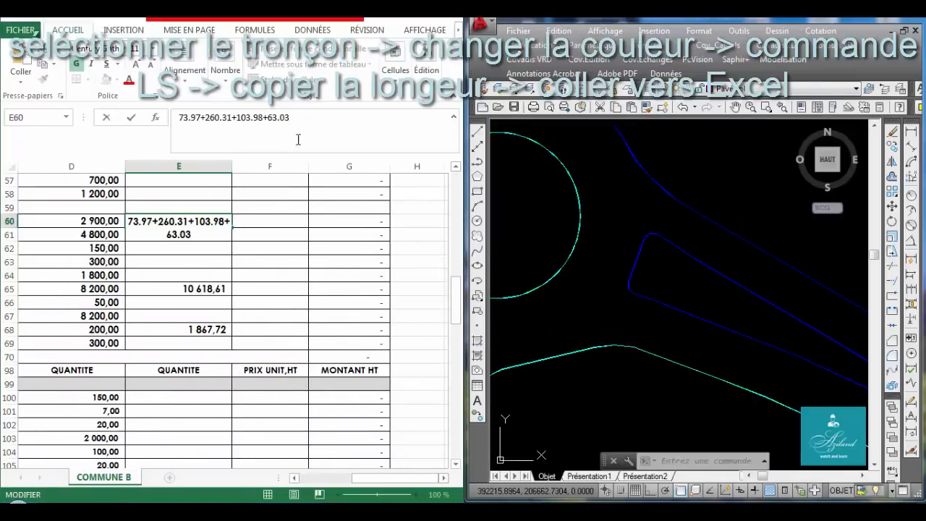
click(515, 395)
- Colour the kerb polyline northwest of the roundabout cyan and list its properties
scroll(721, 369, down, 1)
click(598, 233)
scroll(552, 270, down, 4)
scroll(581, 281, up, 6)
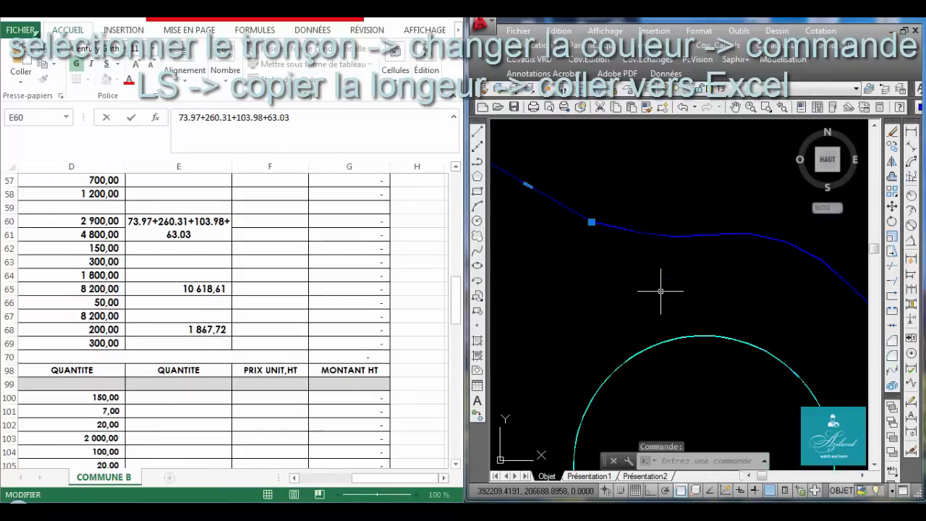
click(923, 153)
text(ls)
key(Return)
- Copy the northwest kerb's listed length, 35.52, into the E60 sum in Excel
scroll(697, 352, up, 5)
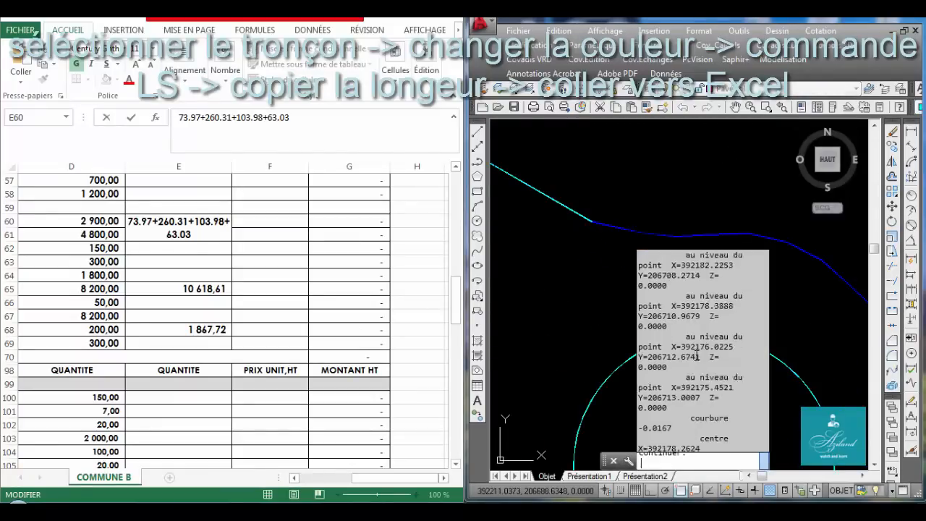
drag(662, 300, 638, 300)
key(ctrl+c)
click(372, 129)
text(+)
key(ctrl+v)
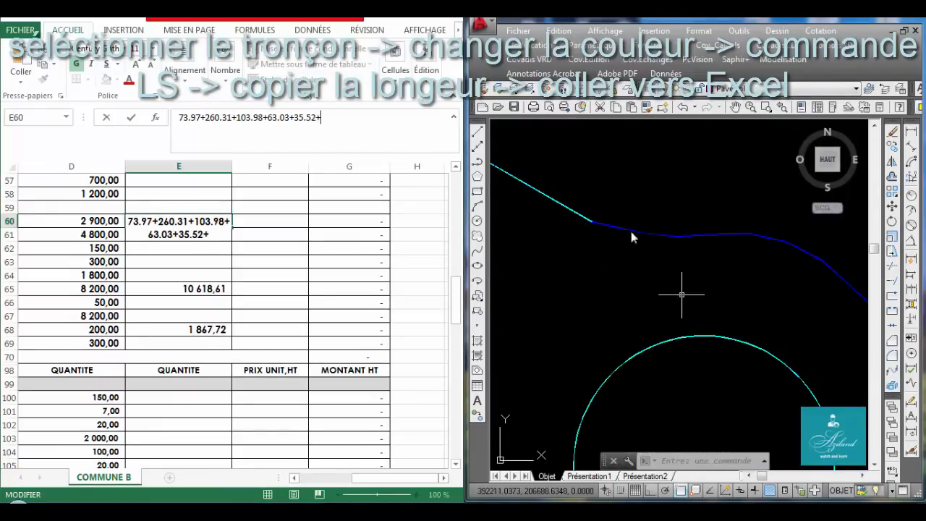
- Colour the curved kerb polyline along the north side of the roundabout cyan and list its properties
click(717, 219)
click(675, 254)
scroll(640, 294, down, 4)
middle_drag(670, 292, 610, 243)
click(923, 153)
text(ls)
key(Return)
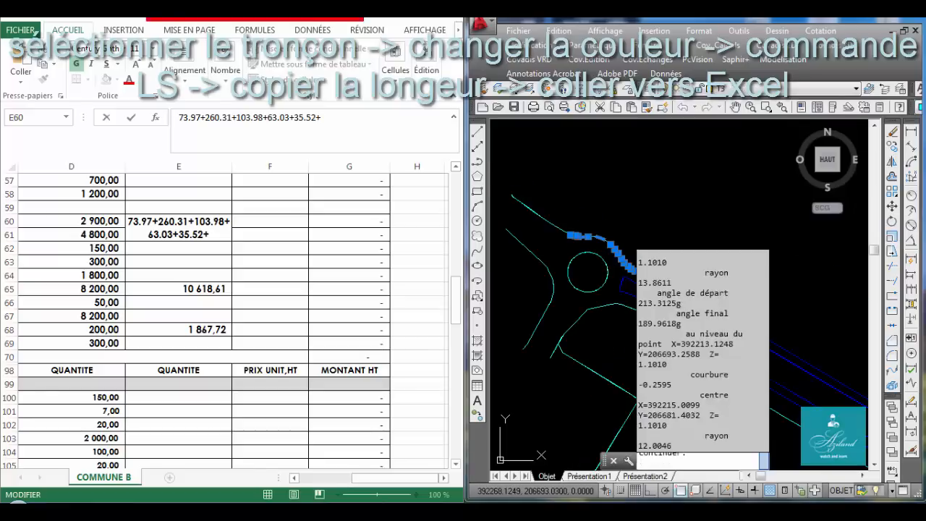
- Add the curved north kerb's listed length, 88.08, to the E60 sum in Excel
scroll(713, 325, up, 8)
drag(658, 361, 662, 234)
scroll(685, 367, down, 9)
drag(662, 405, 632, 409)
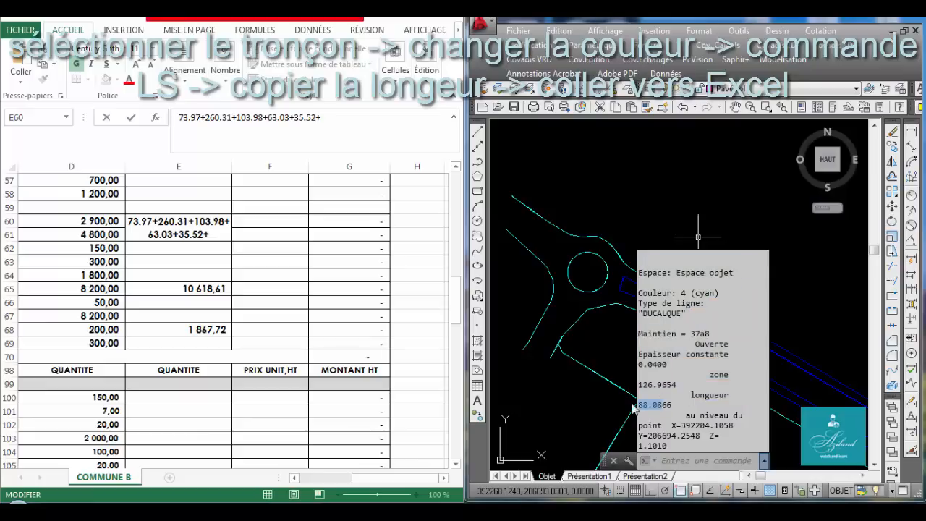
click(410, 119)
- Colour the straight kerb line continuing southeast from the north kerb cyan and add its listed length, 126.69, to the E60 sum in Excel
scroll(662, 228, up, 6)
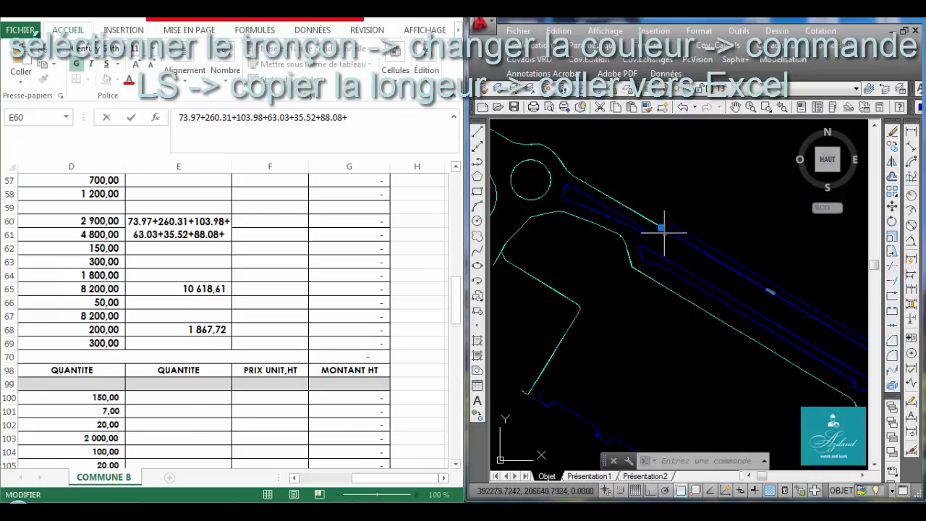
click(919, 111)
click(919, 178)
key(Return)
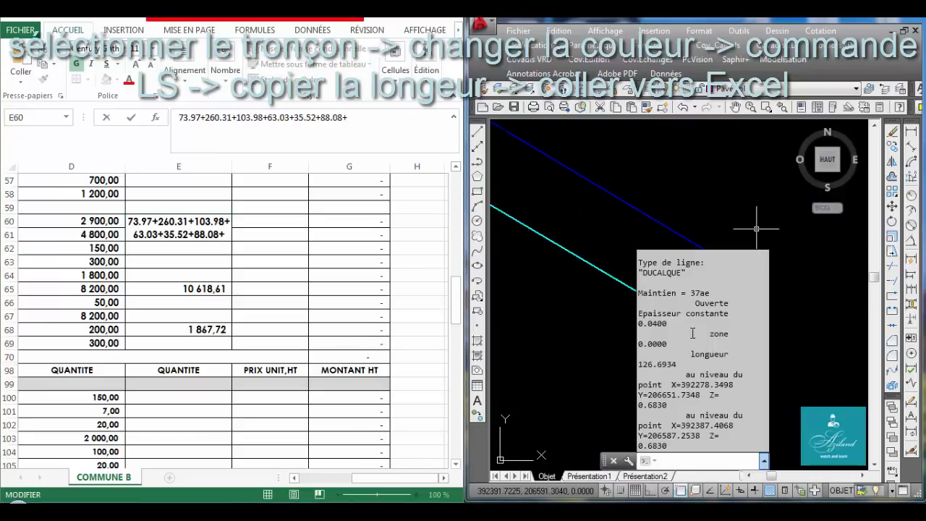
click(360, 120)
text(126.69)
text(+)
- Colour the adjoining kerb polyline with the rounded end cyan and add its listed length, 131.70, to the E60 sum in Excel
click(718, 308)
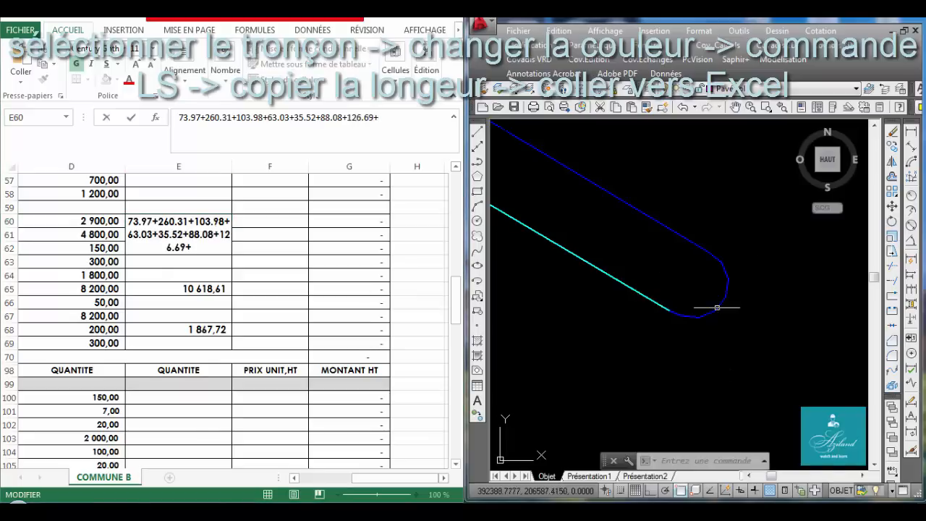
click(706, 293)
scroll(754, 276, down, 10)
click(919, 111)
key(Return)
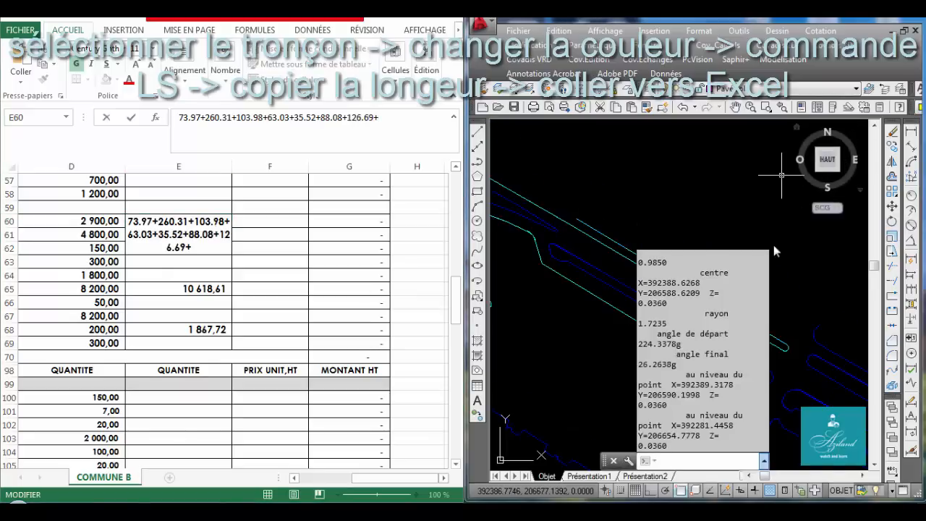
click(413, 134)
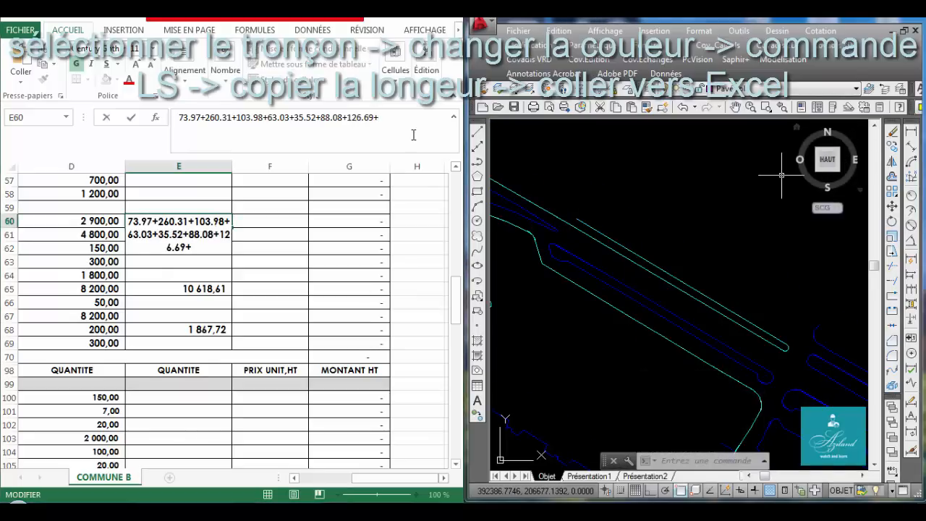
text(131.70)
text(+)
- Colour the narrow triangular island east of the roundabout cyan and list its properties
click(658, 213)
middle_drag(658, 213, 834, 232)
scroll(663, 223, up, 4)
click(668, 229)
click(922, 152)
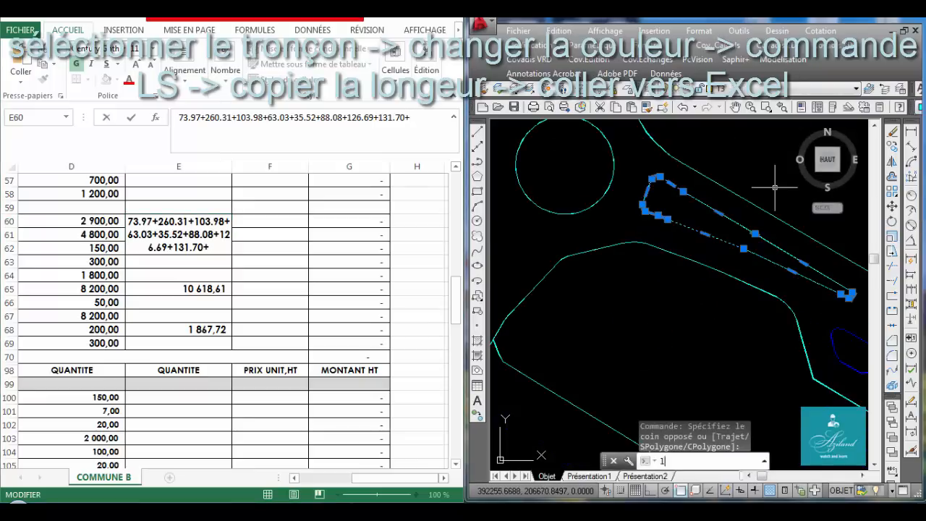
key(Return)
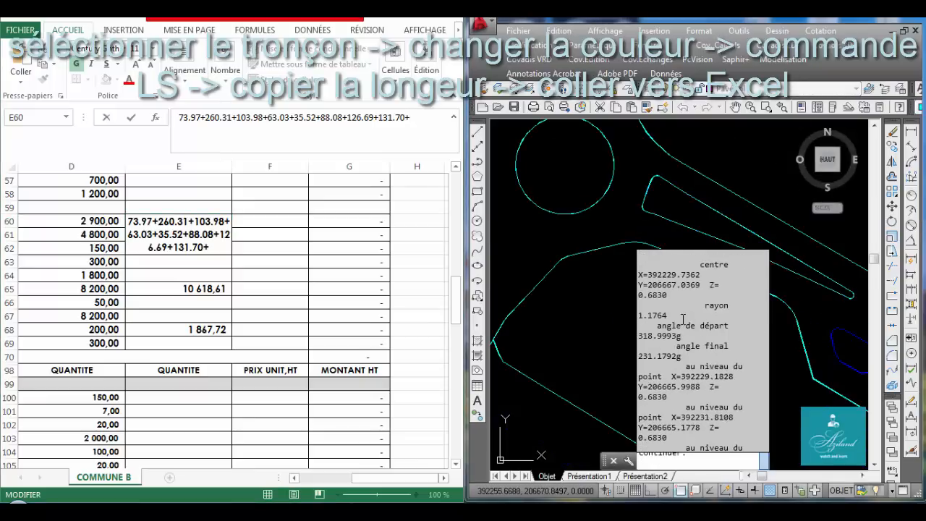
key(Return)
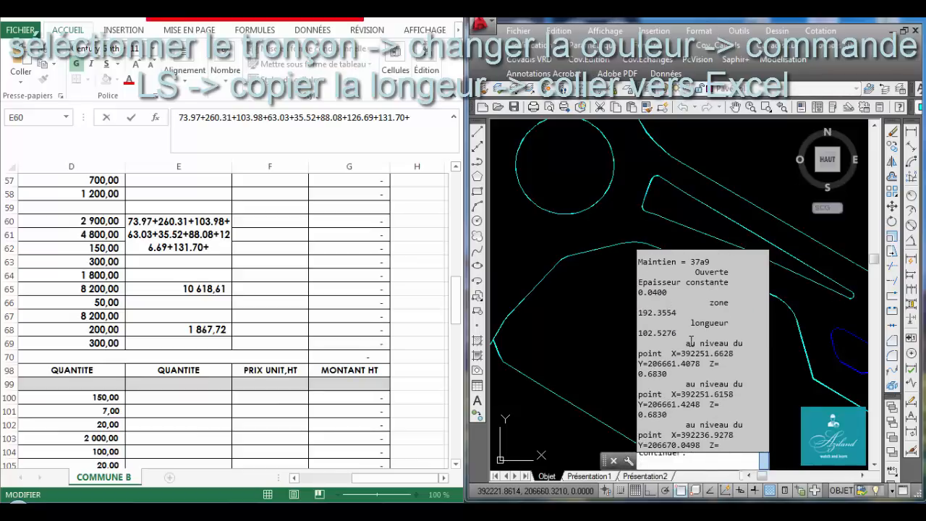
- Add the triangular island's length, 102.52, to the E60 sum in Excel and end its listing in the drawing
click(423, 129)
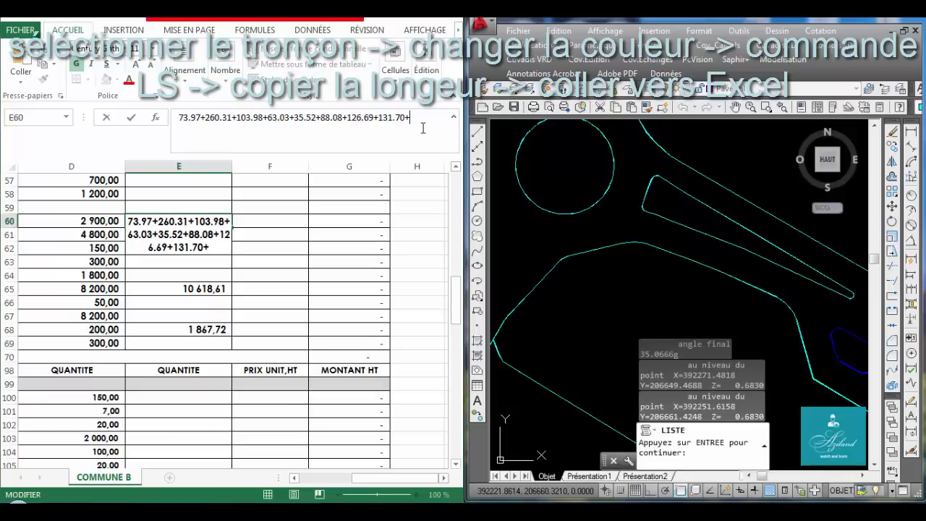
click(633, 309)
key(Return)
- Colour the jagged kerb polyline along the southern edge of the block cyan and list its properties
scroll(627, 248, down, 3)
click(652, 261)
click(615, 282)
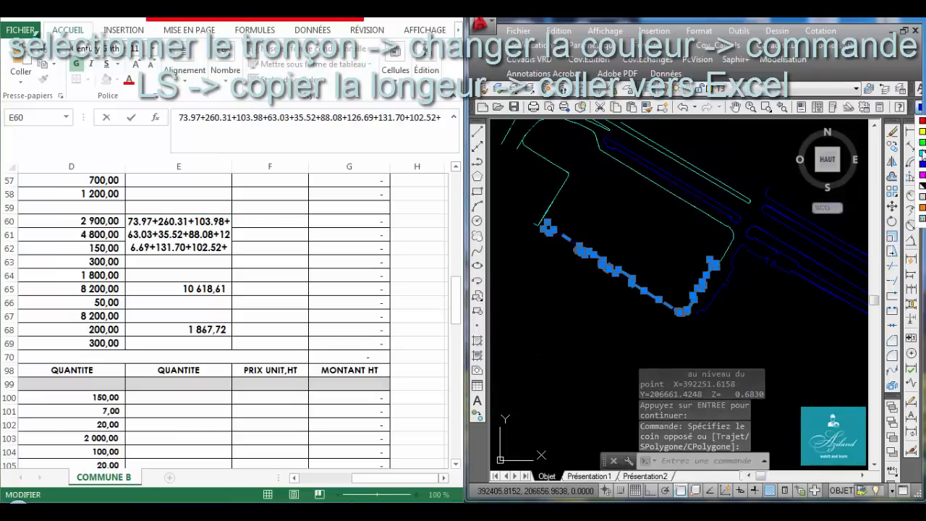
click(923, 154)
scroll(679, 283, up, 2)
text(ls)
key(Return)
- Add the jagged kerb's length, 231.78, to the E60 sum in Excel and end its listing in the drawing
scroll(684, 344, up, 6)
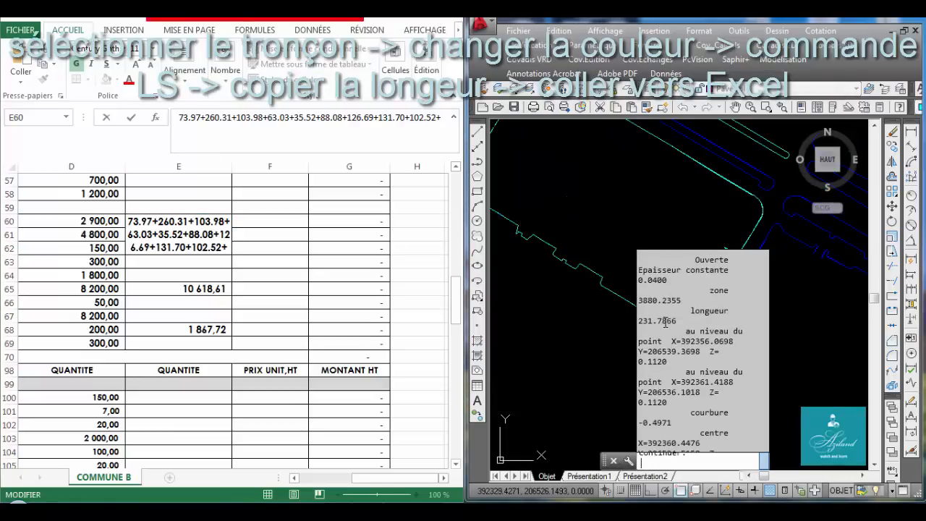
scroll(665, 323, down, 6)
scroll(681, 327, up, 6)
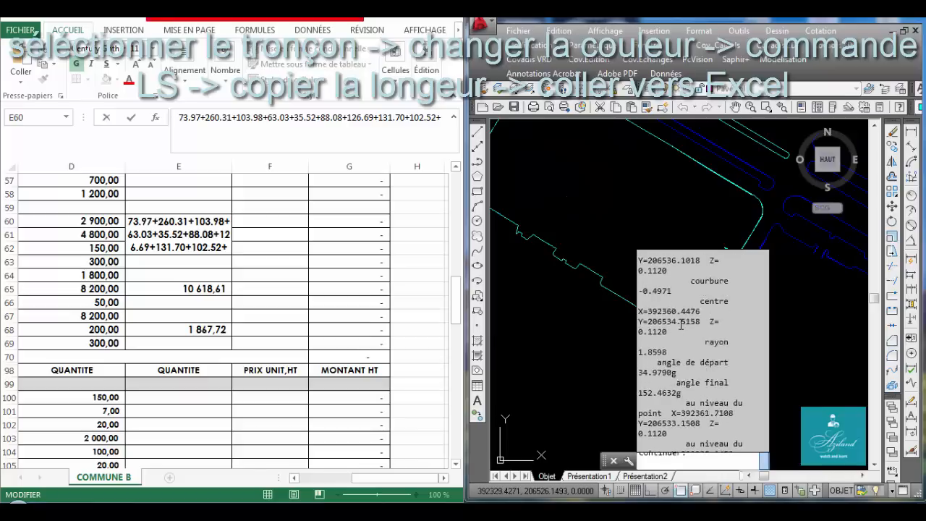
click(447, 117)
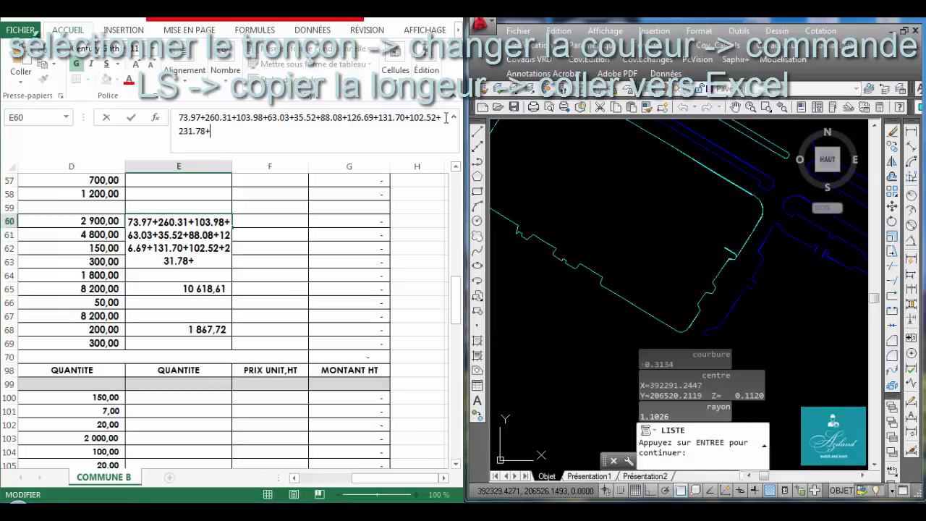
click(632, 295)
scroll(633, 295, down, 2)
key(Return)
- Colour the long median island southeast of the triangular island cyan and list its properties
scroll(676, 225, up, 3)
click(680, 249)
click(644, 282)
click(921, 155)
middle_drag(492, 157, 637, 221)
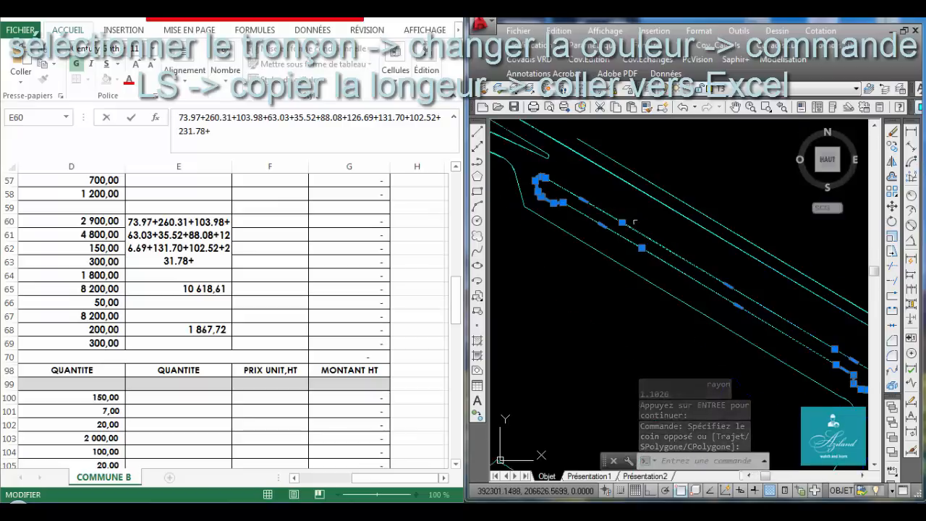
text(ls)
key(Return)
- Add the long median island's listed length, 277.18, to the E60 sum in Excel
scroll(696, 315, up, 6)
scroll(693, 314, down, 2)
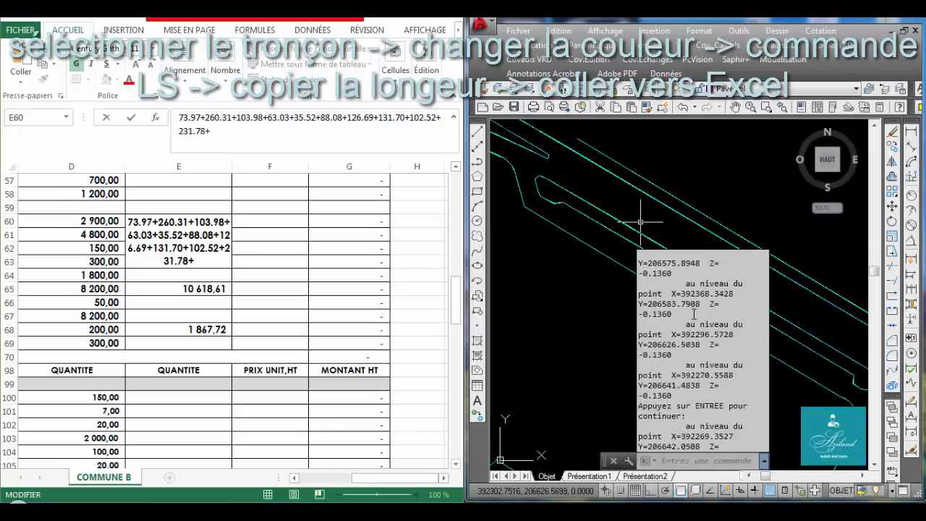
scroll(666, 358, up, 8)
click(310, 143)
text(277.18)
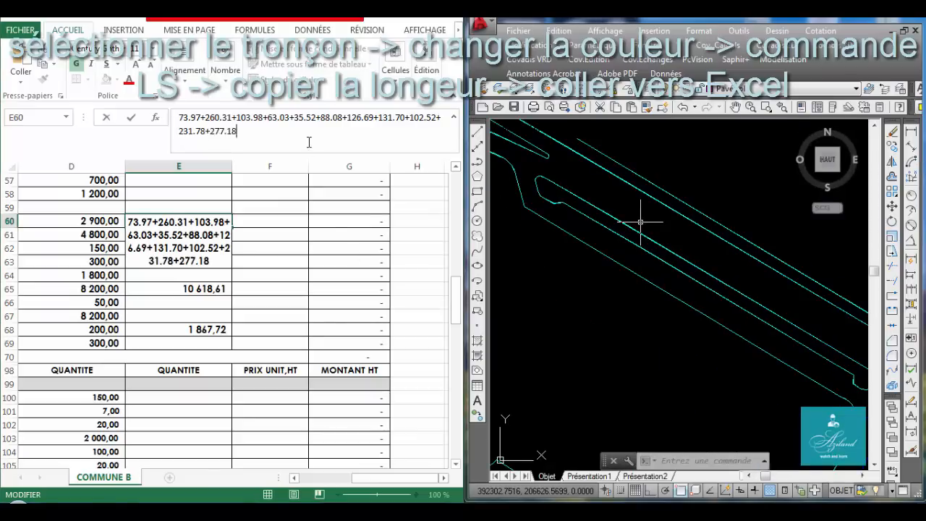
text(+)
- Colour the short hooked kerb segment at the block's southeast side, across the road from the jagged kerb, cyan
click(631, 326)
scroll(630, 326, down, 7)
middle_drag(648, 314, 639, 243)
scroll(638, 242, up, 5)
key(Escape)
click(637, 242)
click(568, 287)
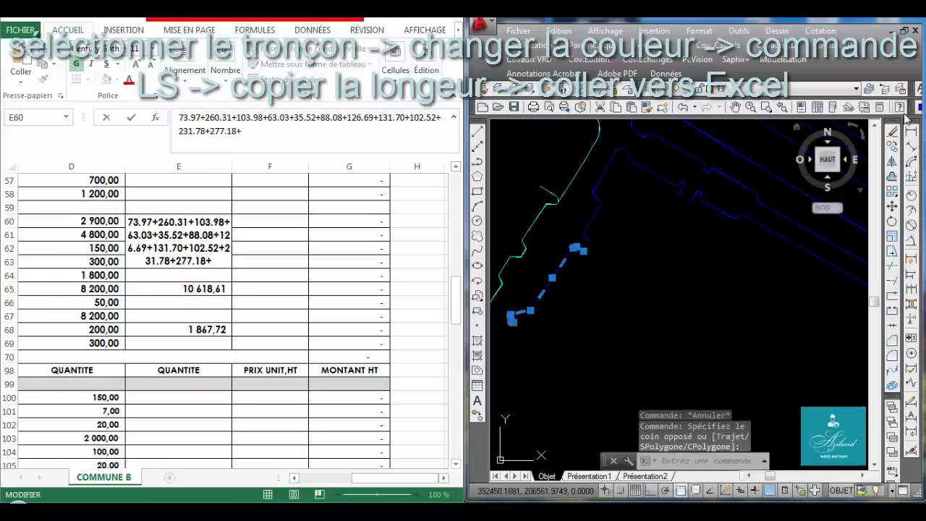
click(921, 155)
- List the hooked kerb segment's properties and add its length, 41.02, to the E60 sum in Excel
text(ls)
key(Return)
key(Return)
scroll(699, 337, up, 5)
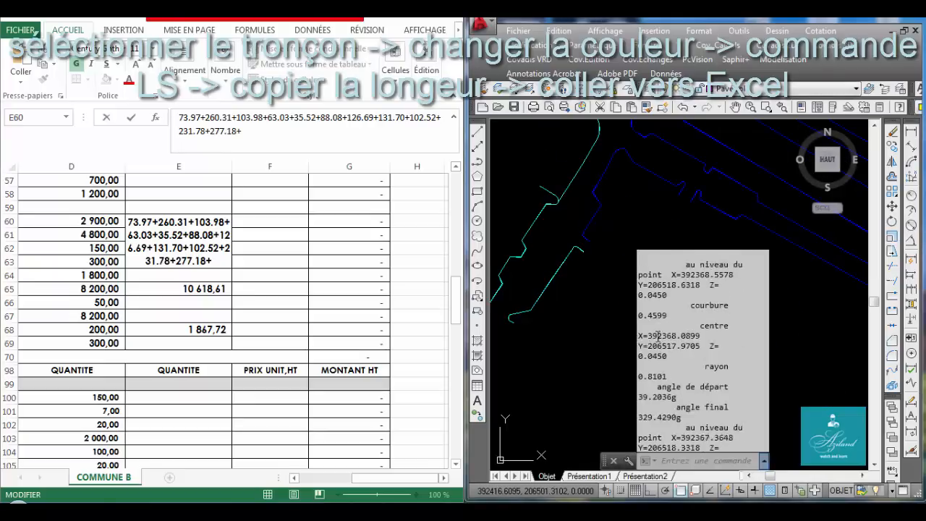
click(376, 142)
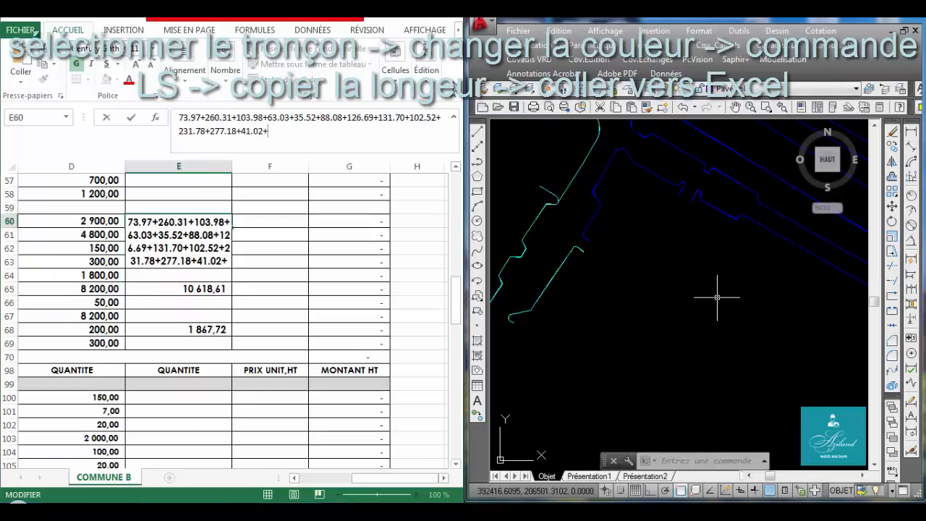
- Colour the angled kerb polyline that turns the corner just northeast of the hooked segment cyan and list its properties
click(760, 135)
text(ls)
key(Return)
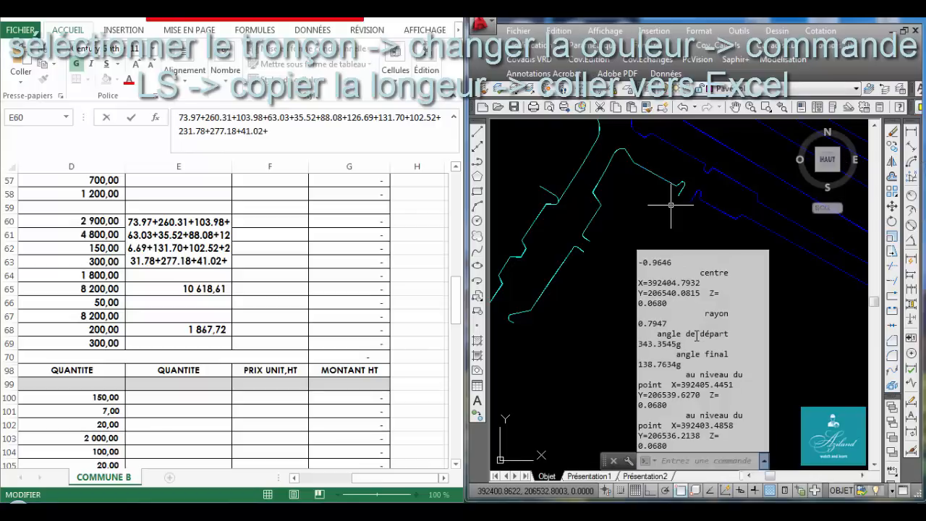
- Add the angled corner kerb's listed length, 70.63, to the E60 sum in Excel
scroll(705, 376, up, 10)
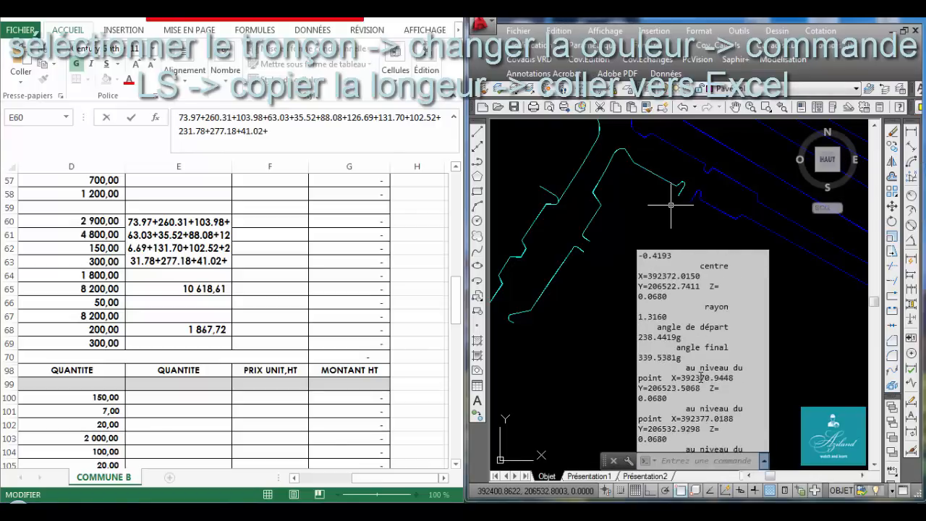
click(281, 138)
text(70.63)
text(+)
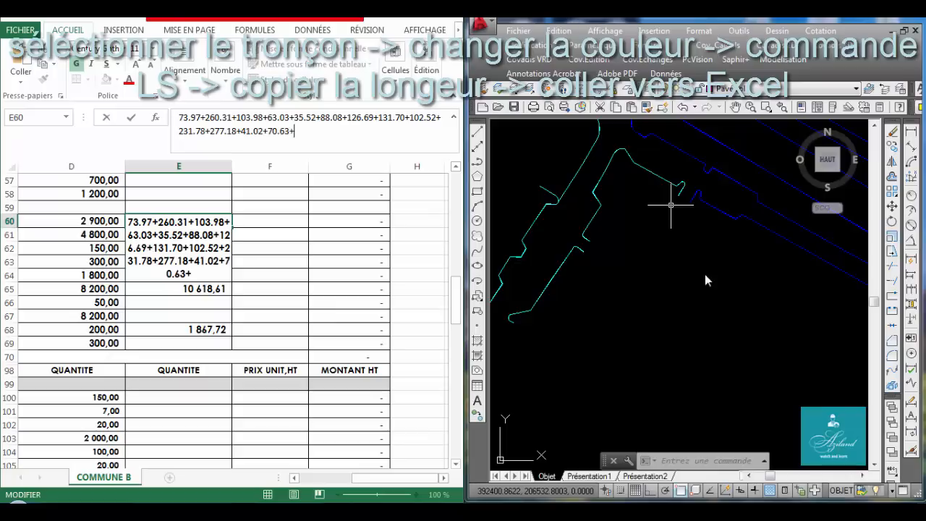
- Colour the long round-ended island southeast of the side-road junction cyan and list its properties
mouse_move(705, 274)
middle_down()
mouse_move(687, 326)
mouse_move(606, 382)
middle_up()
scroll(600, 223, up, 1)
click(601, 223)
click(579, 261)
scroll(664, 257, down, 4)
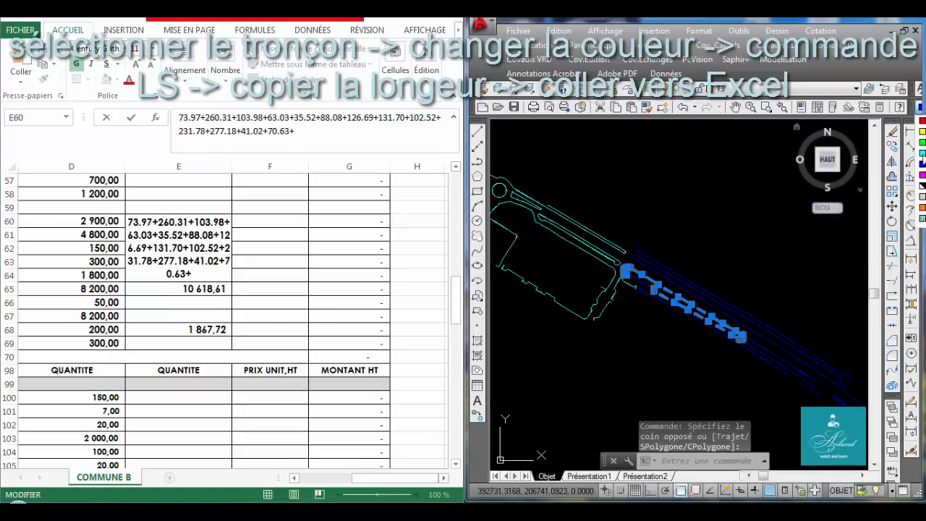
text(ls)
key(Return)
scroll(722, 355, up, 15)
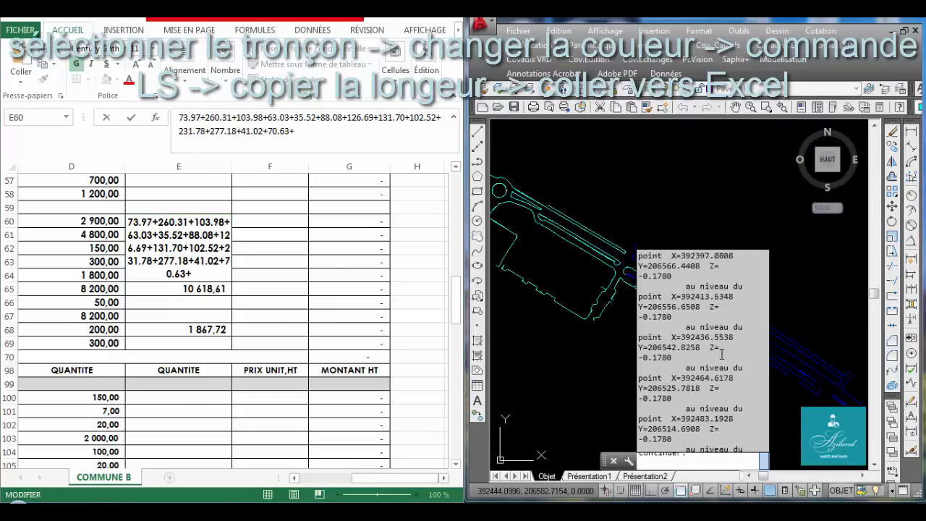
- Add the round-ended island's length, 356.35, to the E60 sum in Excel and end its listing in the drawing
click(344, 136)
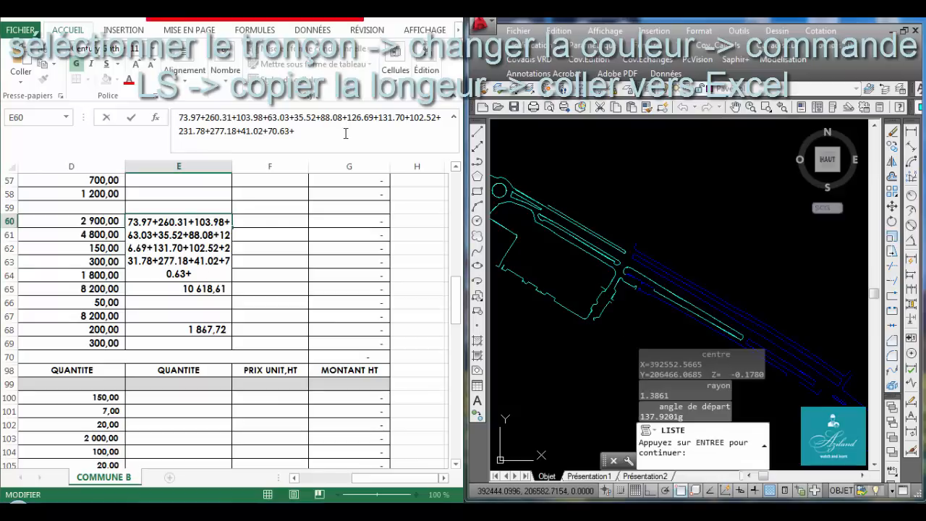
text(356.35)
text(+)
click(624, 311)
key(Escape)
- Colour the notched kerb segment on the southwest side of the round-ended island cyan and list its properties
scroll(655, 284, up, 4)
scroll(666, 243, down, 2)
drag(645, 254, 616, 264)
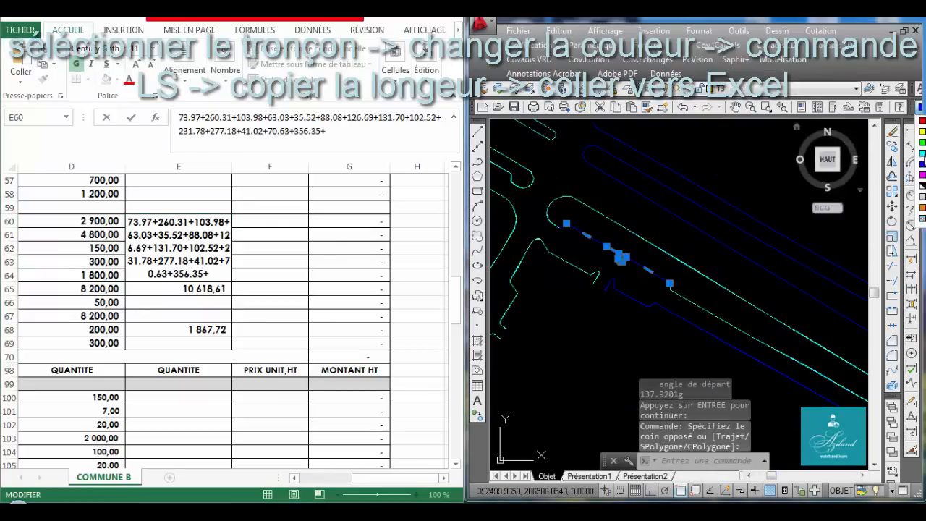
text(ls)
key(Return)
key(Return)
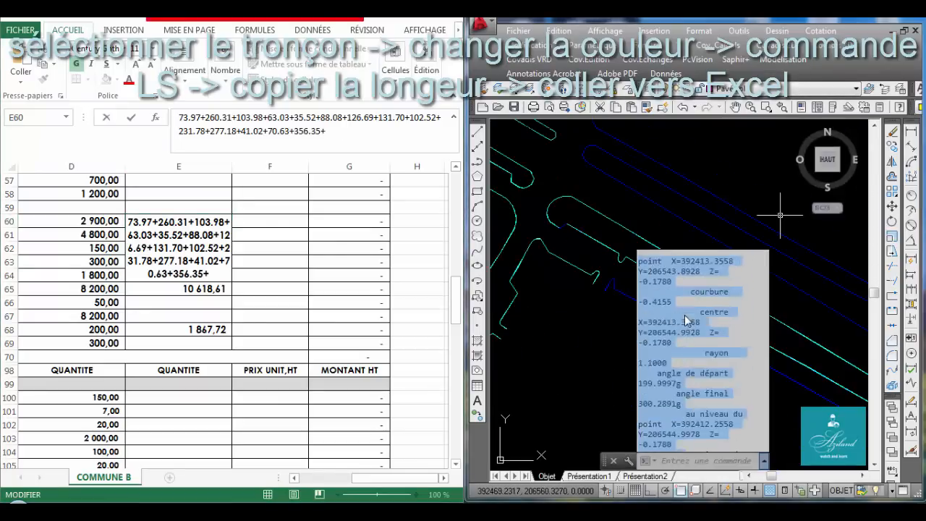
- Add the notched kerb segment's listed length, 45.48, to the E60 sum in Excel
scroll(686, 318, up, 8)
click(389, 135)
text(45.48)
text(+)
- List the properties of the tiny blue segment joining the round-ended island to the notched kerb
click(625, 246)
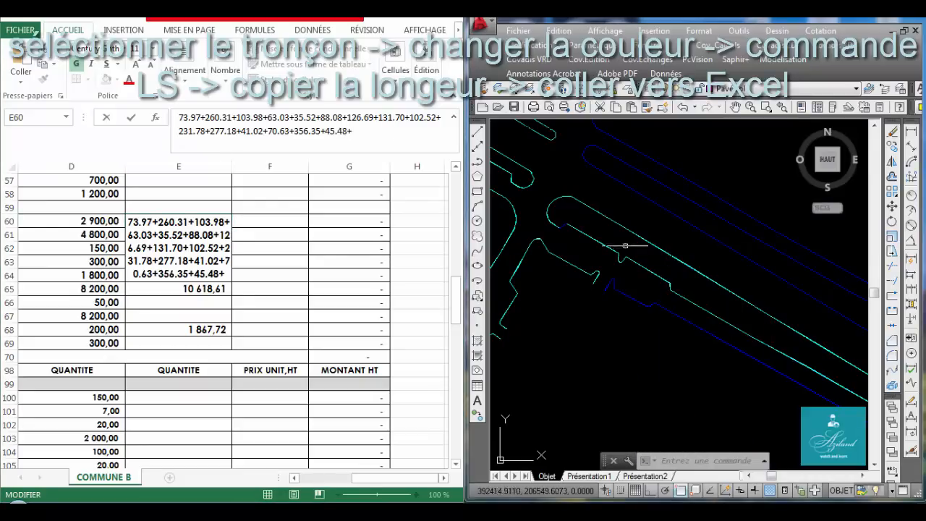
scroll(559, 228, up, 6)
text(ls)
key(Return)
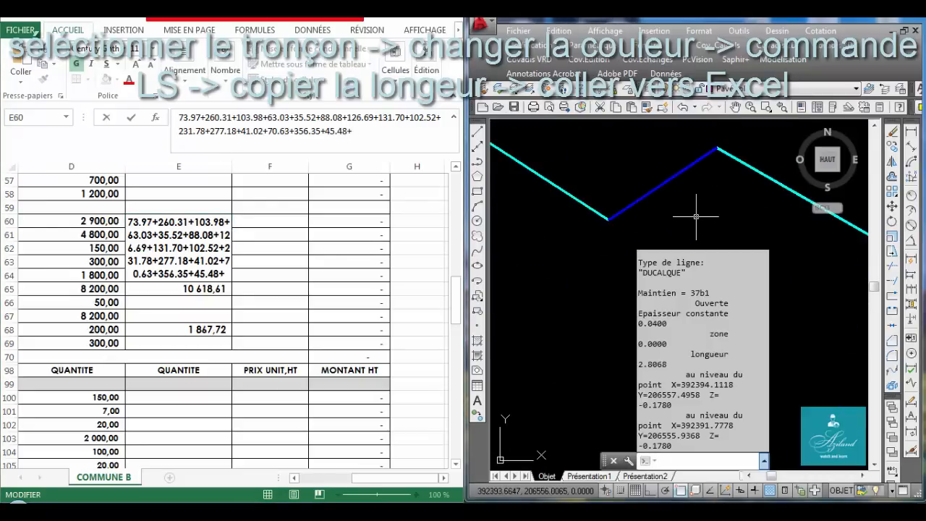
- Add the tiny joining segment's length, 2,8, to the E60 sum in Excel and colour the segment cyan
click(396, 138)
text(2,8+)
click(674, 195)
click(655, 174)
key(Escape)
scroll(702, 251, down, 5)
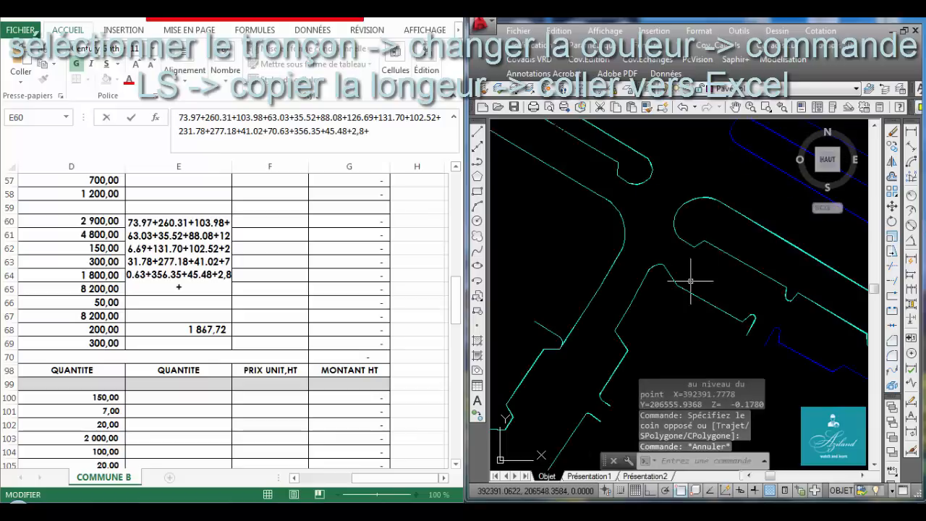
- Colour the very long median island northeast of the round-ended island cyan and list its properties
middle_drag(691, 281, 542, 342)
click(702, 186)
click(637, 267)
scroll(637, 267, down, 4)
click(922, 155)
middle_drag(725, 266, 719, 221)
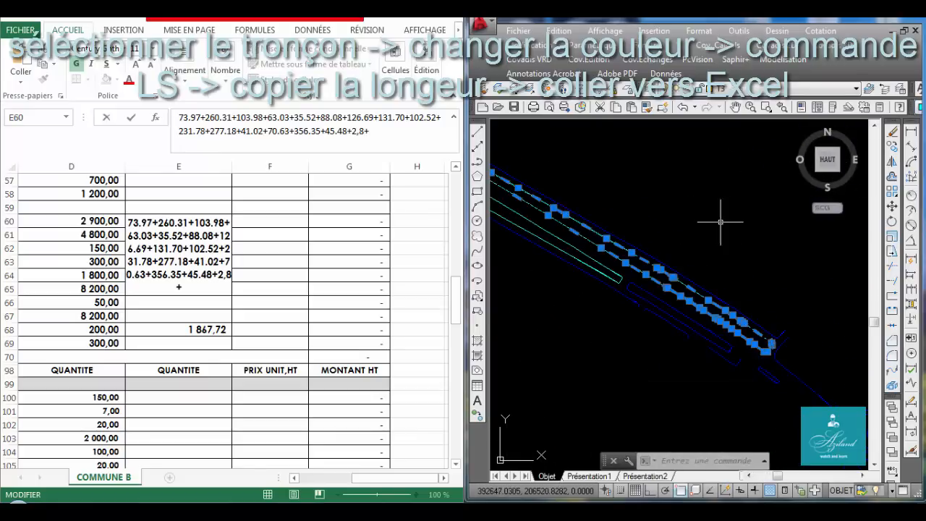
text(ls)
key(Return)
scroll(680, 332, up, 8)
scroll(679, 336, up, 10)
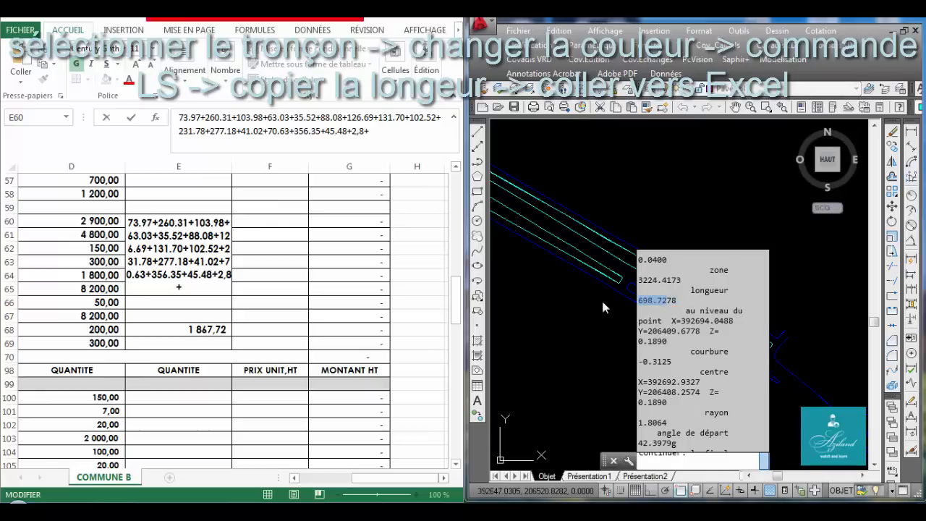
- Add the very long median island's length, 698.72, to the E60 sum in Excel and end its listing
click(399, 139)
click(682, 269)
scroll(682, 268, down, 1)
middle_drag(682, 268, 708, 268)
key(Escape)
- Colour the outer kerb along the northeast side of the very long median island cyan and list its properties
click(706, 267)
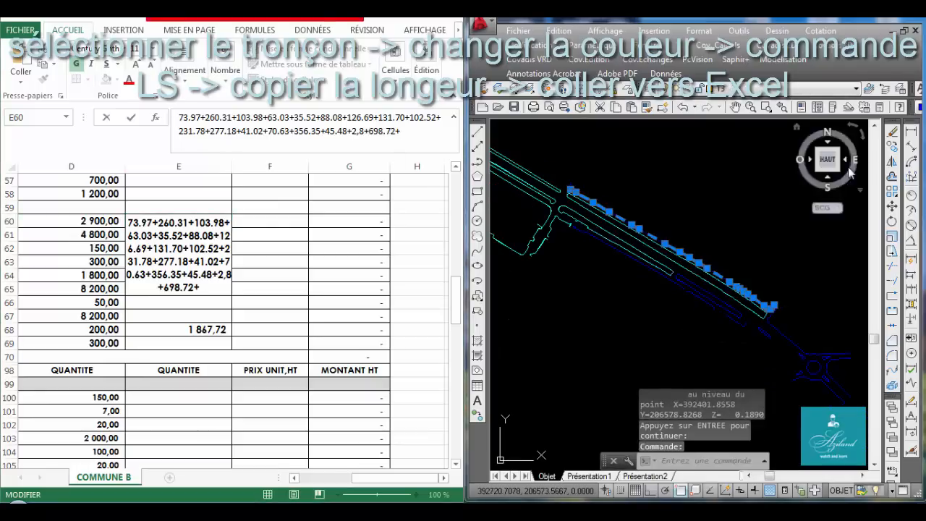
text(ls)
key(Return)
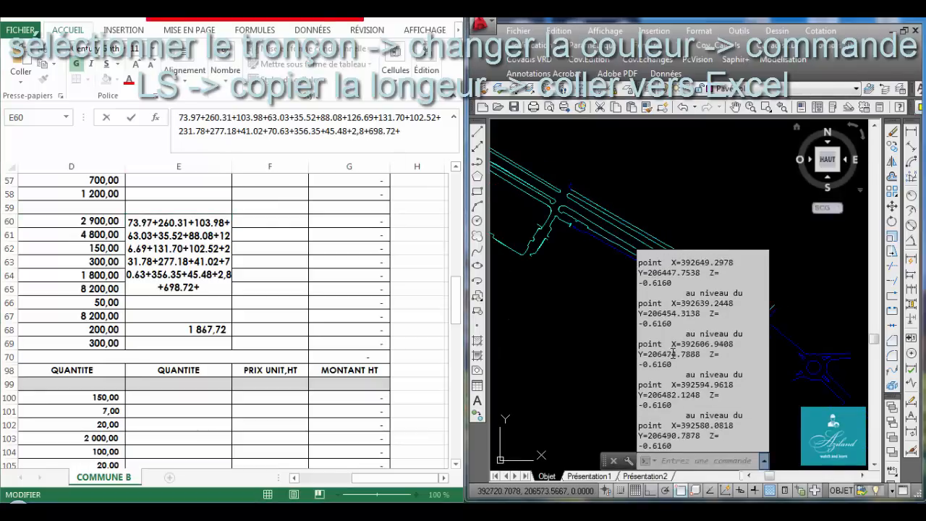
scroll(673, 355, up, 5)
scroll(672, 354, up, 2)
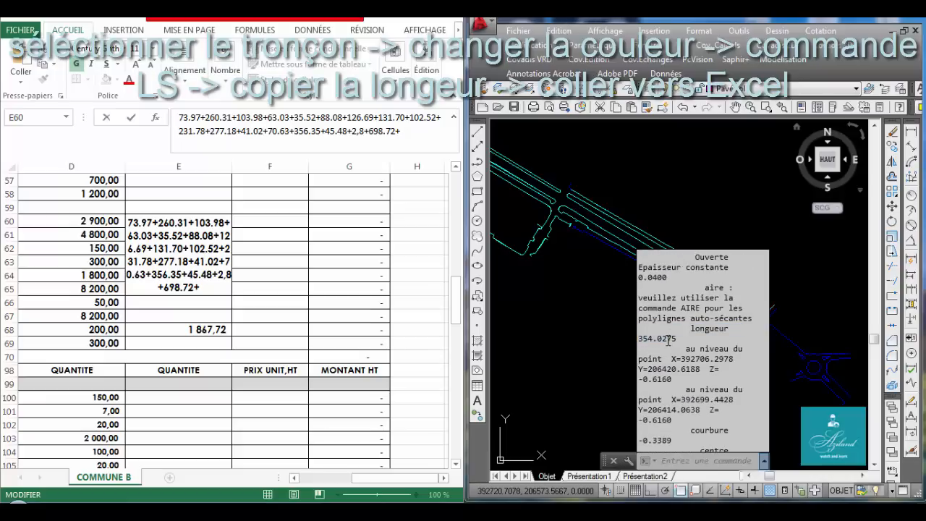
- Add the outer northeast kerb's listed length, 354.02, to the E60 sum in Excel
click(403, 131)
text(354.02)
text(+)
- Colour the short curved kerb at the northwest end of the outer northeast kerb cyan and list its properties
click(581, 200)
scroll(567, 187, up, 5)
click(649, 248)
click(620, 227)
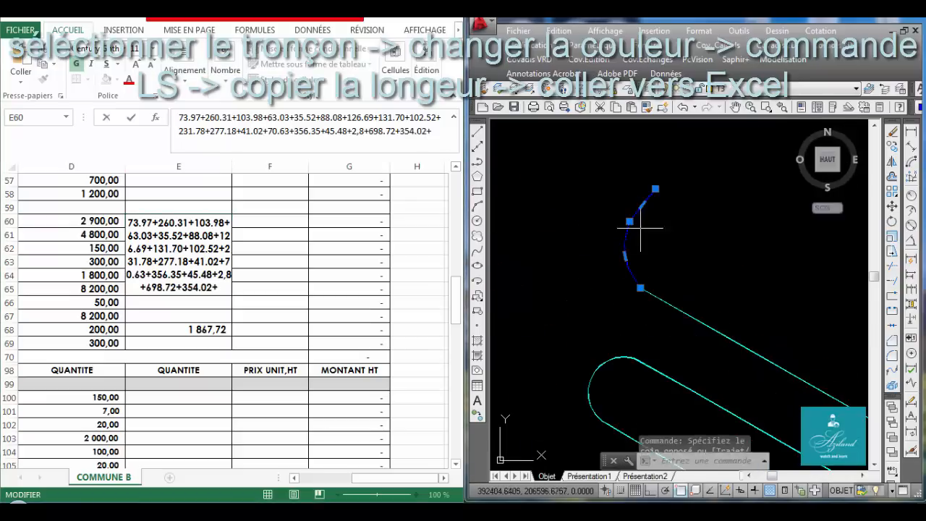
click(919, 107)
click(922, 154)
text(ls)
key(Return)
scroll(712, 356, up, 4)
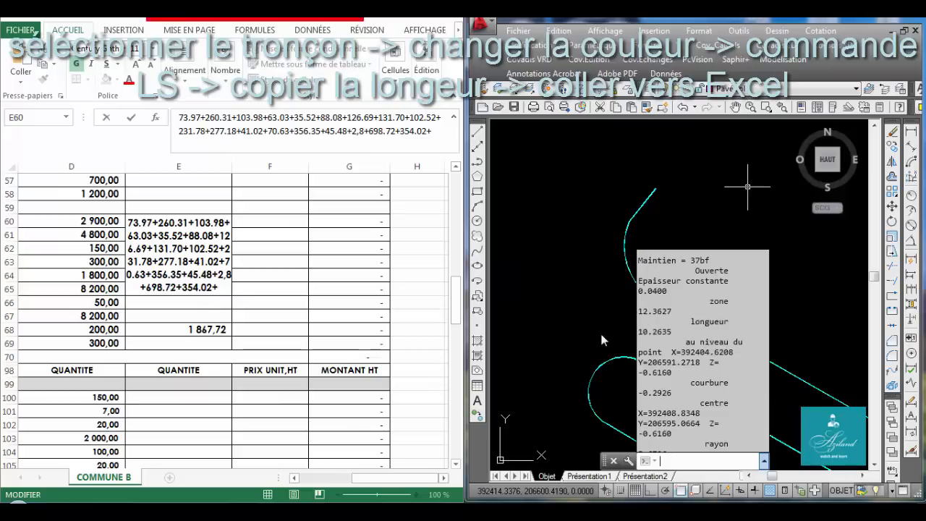
- Add the short curved kerb's length, 10,26, to the E60 sum in Excel and end its listing
click(436, 131)
text(10)
click(663, 232)
key(Escape)
- Colour the outer kerb along the southwest side of the round-ended island cyan
scroll(659, 224, down, 5)
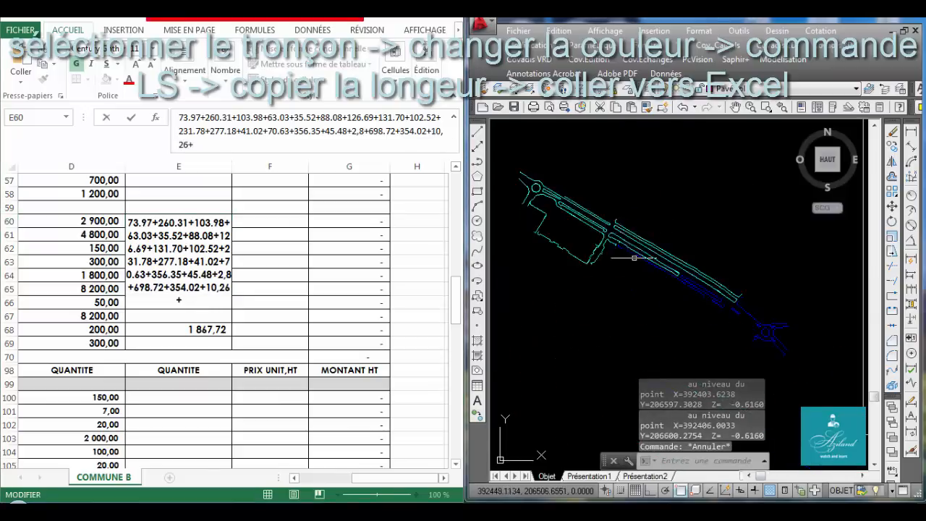
scroll(634, 257, up, 4)
click(618, 226)
scroll(617, 245, down, 2)
click(624, 203)
click(587, 221)
click(919, 107)
click(920, 153)
- List the outer southwest kerb's properties and add its length, 196.43, to the E60 sum in Excel
text(ls)
key(Return)
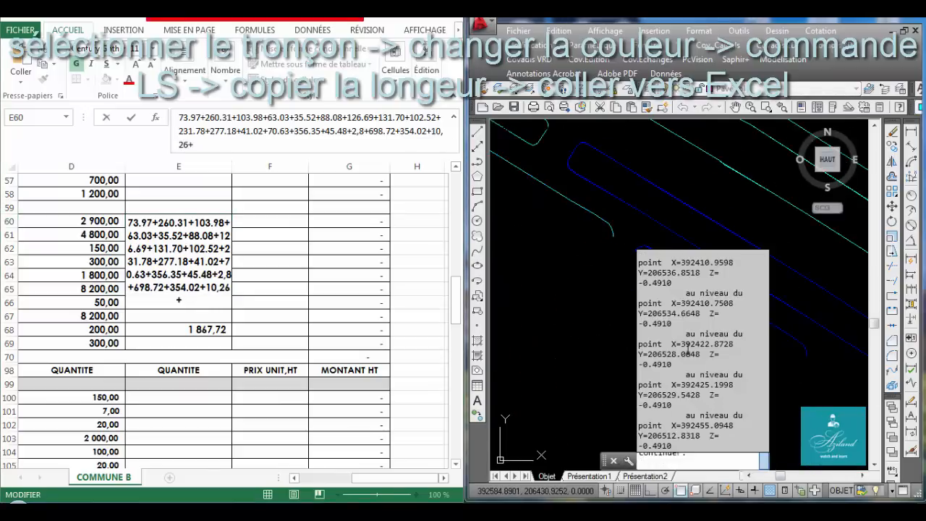
key(Return)
scroll(702, 338, up, 4)
scroll(699, 339, up, 4)
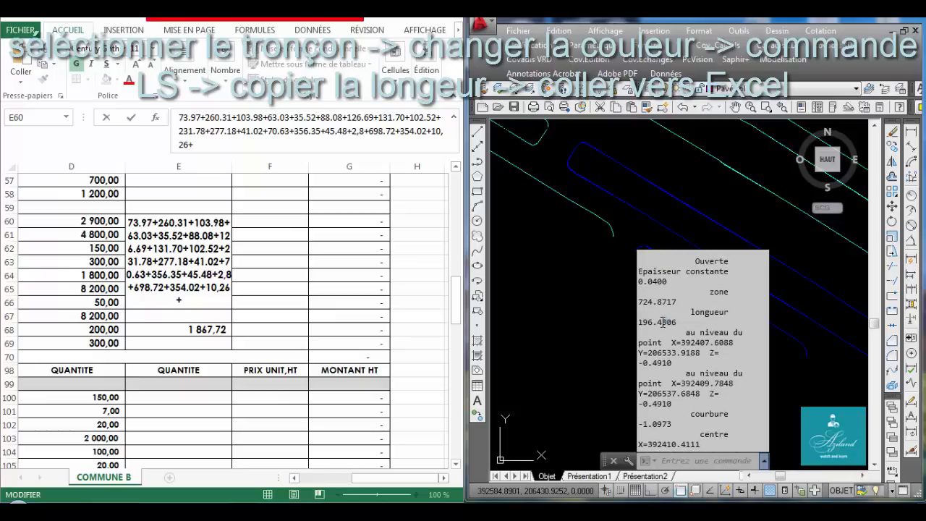
click(297, 148)
- Colour the next, shorter kerb beyond the southeast end of the outer southwest kerb cyan
click(723, 299)
scroll(725, 303, up, 2)
click(678, 273)
click(919, 107)
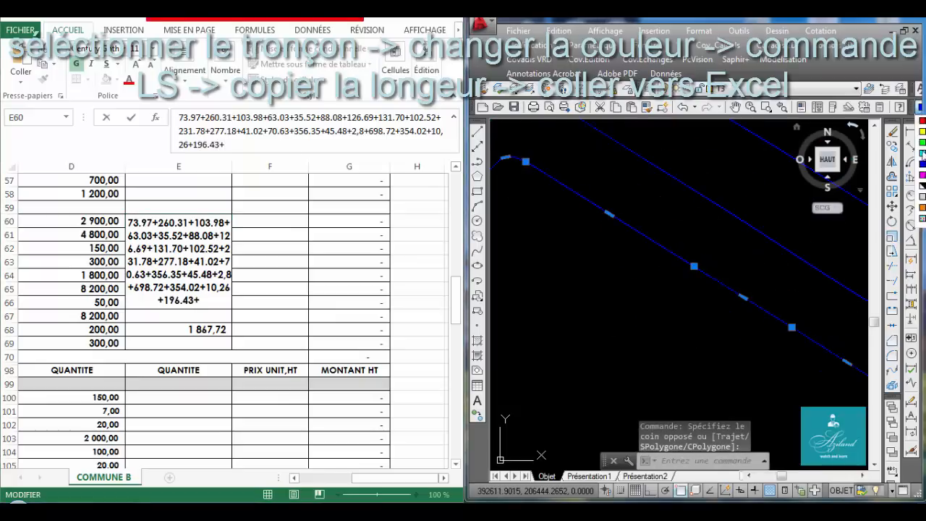
click(920, 177)
- List the shorter southwest kerb's properties and add its length, 50.15, to the E60 sum in Excel
scroll(634, 229, down, 3)
text(ls)
key(Return)
key(Return)
scroll(655, 239, up, 4)
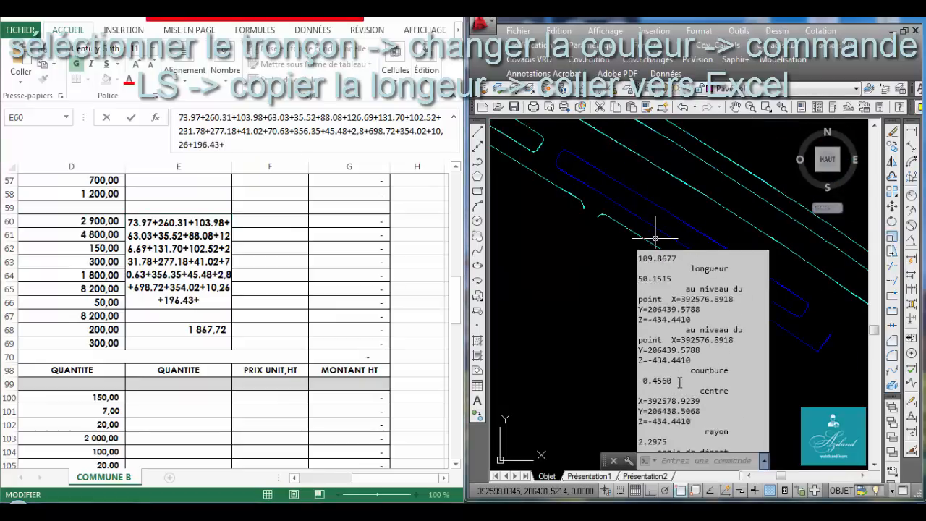
click(408, 150)
- Colour the blue median island northeast of the shorter southwest kerb cyan and add its listed length, 234.12, to the E60 sum
click(677, 253)
click(651, 217)
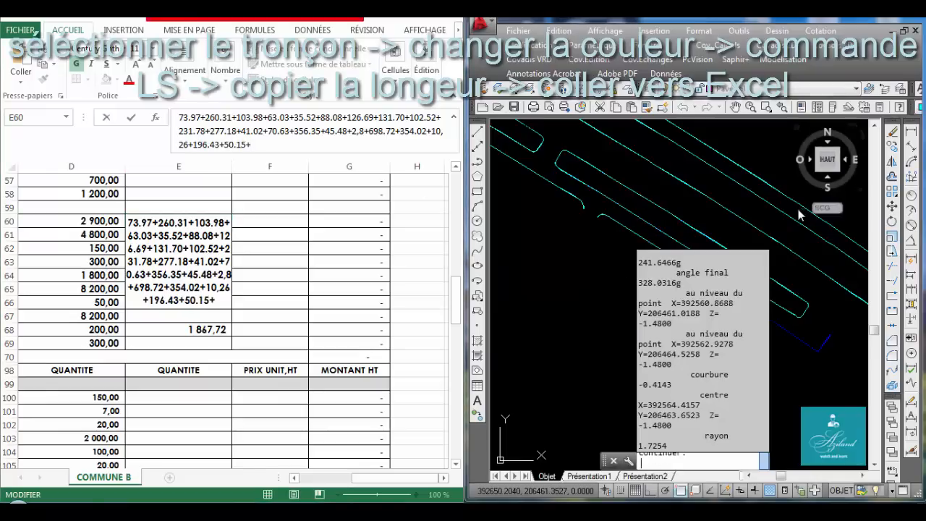
scroll(674, 424, up, 3)
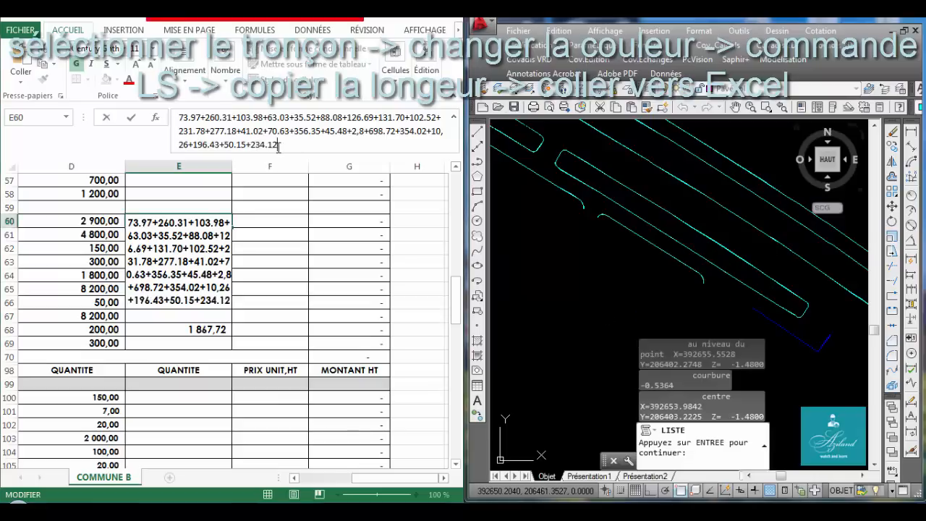
text(+)
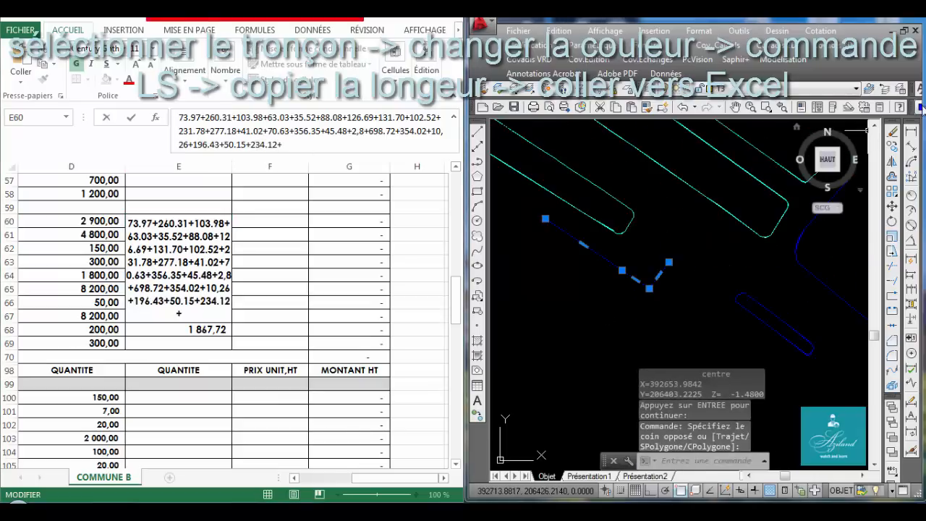
- Colour the L-shaped kerb beyond the southeast end of the southwest kerbs cyan and list its properties
click(922, 108)
click(919, 177)
text(ls)
key(Return)
- Add the L-shaped kerb's length, 38,14, to the E60 sum in Excel and end its listing in the drawing
click(350, 149)
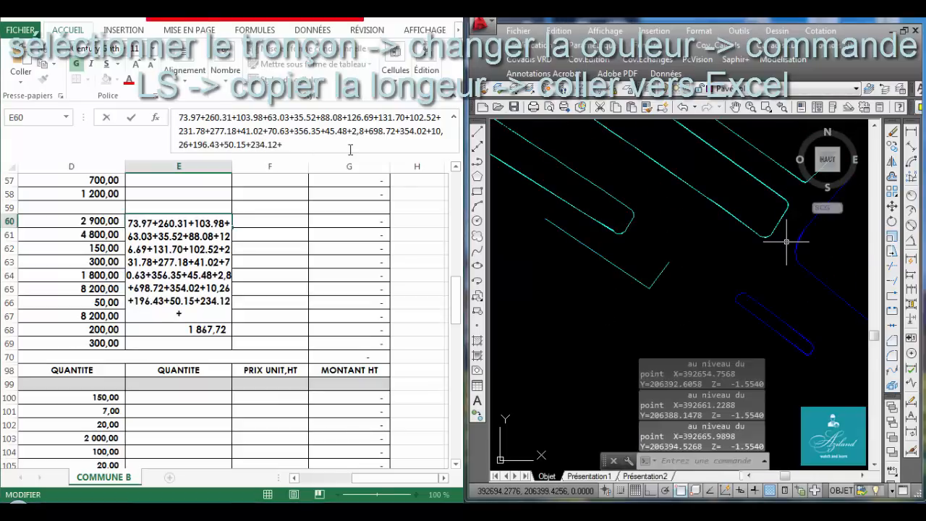
click(668, 259)
key(Escape)
- Colour the long kerb running southeast from the median islands to the roundabout cyan
scroll(668, 259, down, 3)
scroll(738, 248, up, 2)
click(682, 275)
click(642, 306)
scroll(544, 174, down, 2)
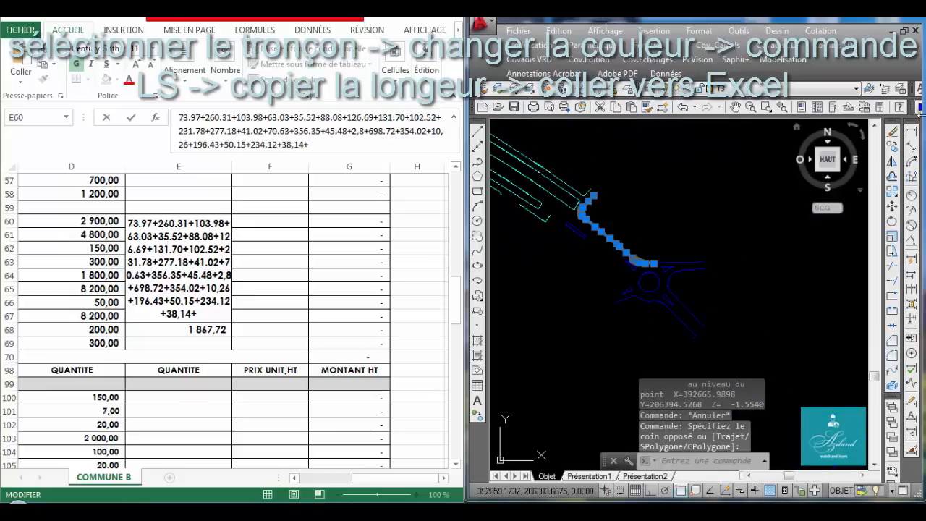
click(921, 109)
click(920, 153)
- List the properties of the kerb leading to the roundabout and add its length, 112.54, to the E60 sum
text(ls)
key(Return)
key(Return)
key(Return)
key(Return)
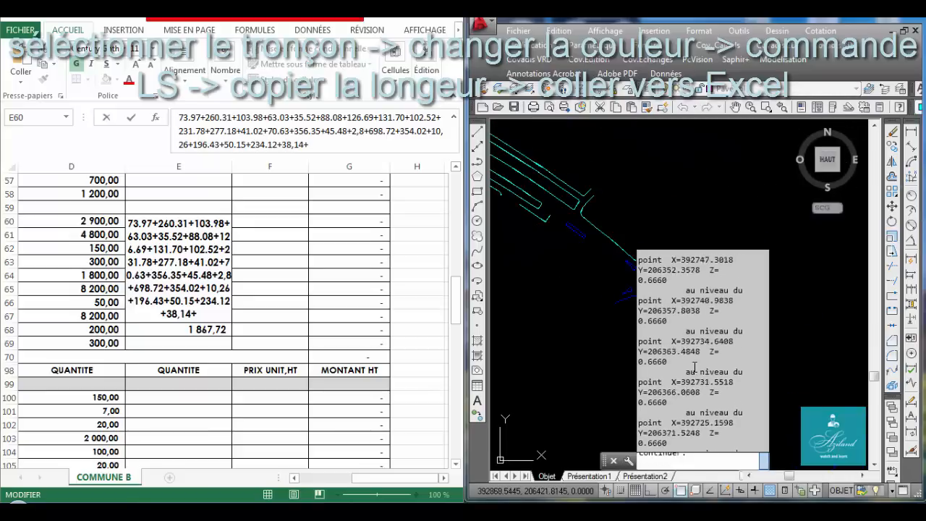
scroll(695, 369, up, 5)
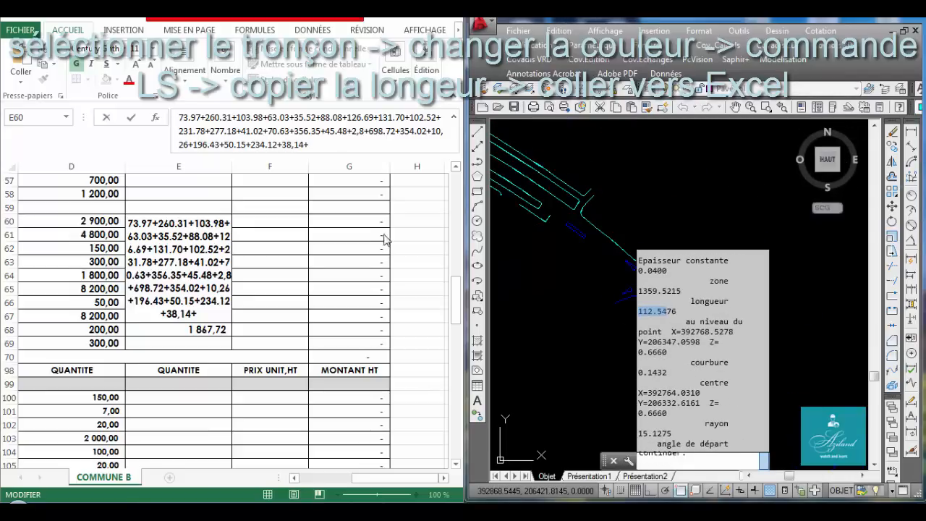
text(112.54)
text(+)
- Colour the small narrow island southwest of the kerb leading to the roundabout cyan and list its properties
scroll(683, 231, up, 3)
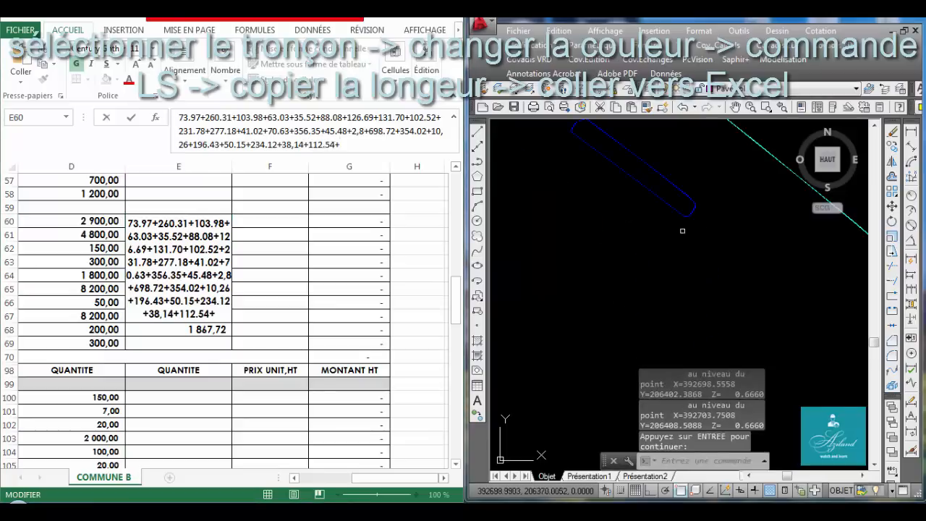
click(920, 108)
click(920, 153)
text(ls)
key(Return)
key(Return)
scroll(684, 340, up, 5)
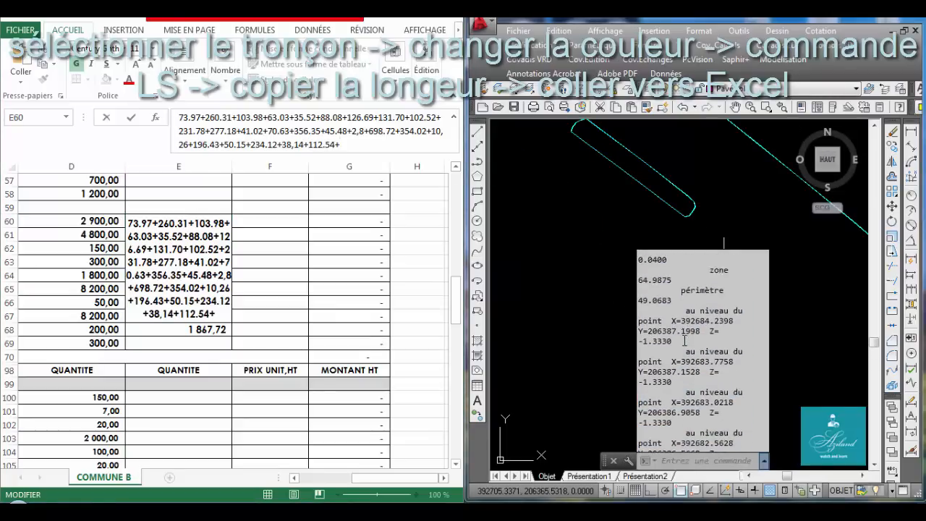
- Add the small narrow island's perimeter, 49.06, to the E60 sum in Excel
scroll(684, 340, up, 2)
drag(660, 352, 637, 353)
key(ctrl+c)
click(399, 145)
key(ctrl+v)
text(+)
- Colour the kerb running along the roundabout's south side cyan and list its properties
scroll(616, 265, down, 4)
scroll(665, 319, up, 3)
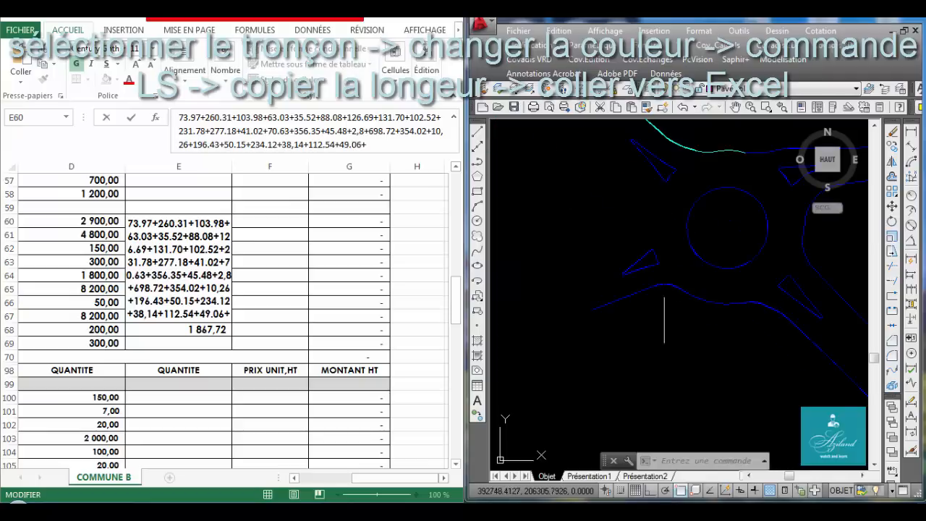
click(665, 320)
click(595, 288)
scroll(589, 288, down, 2)
click(919, 108)
click(919, 153)
text(ls)
key(Return)
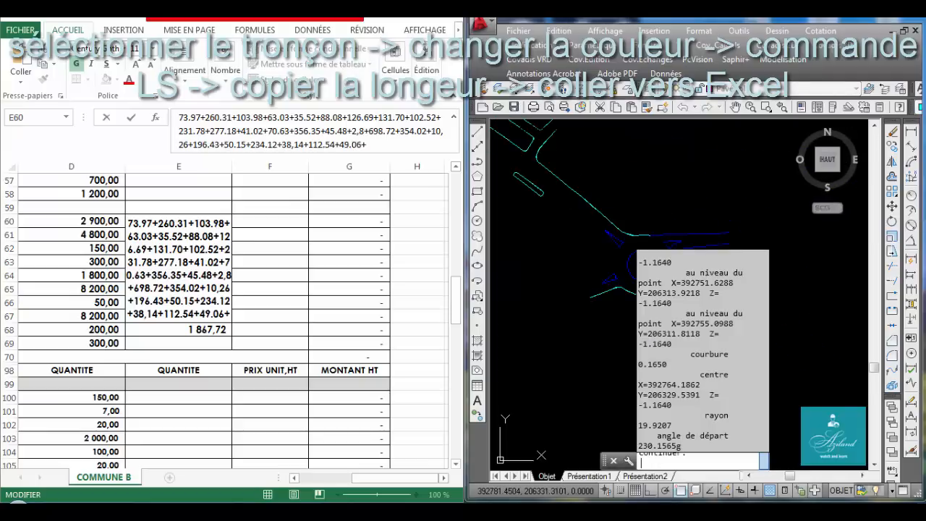
- Add the southern roundabout kerb's length, 98.41, to the E60 sum
key(Return)
scroll(673, 309, up, 5)
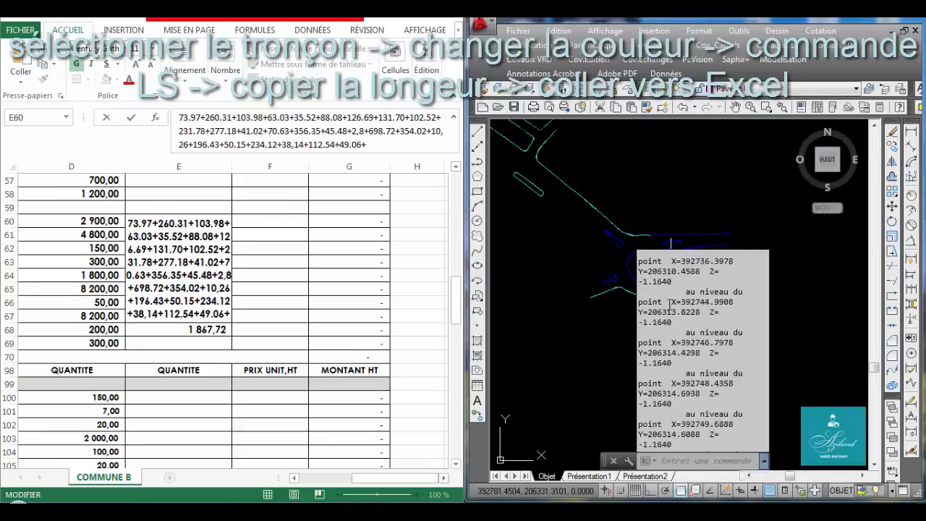
click(374, 143)
key(ctrl+v)
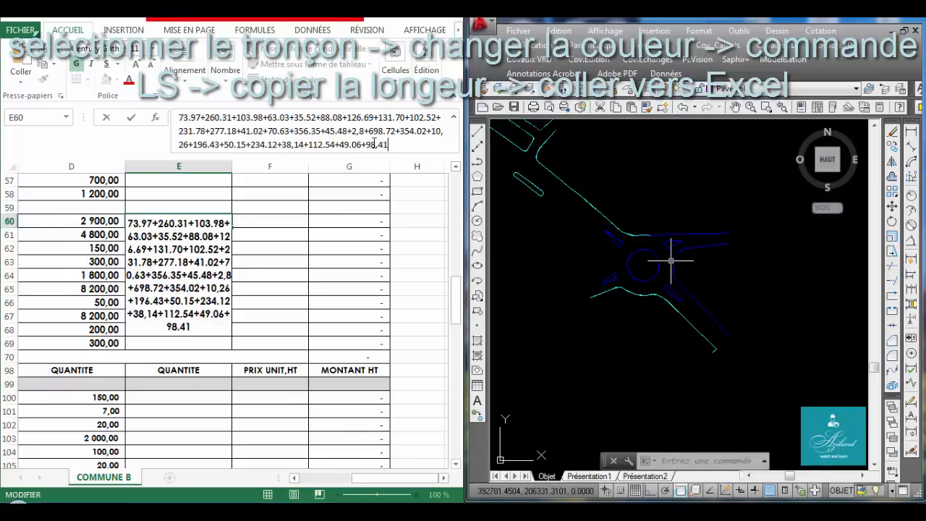
- Colour the curved kerb east of the roundabout cyan and list its properties
click(699, 238)
scroll(700, 255, up, 5)
key(Escape)
click(768, 279)
click(752, 220)
click(920, 108)
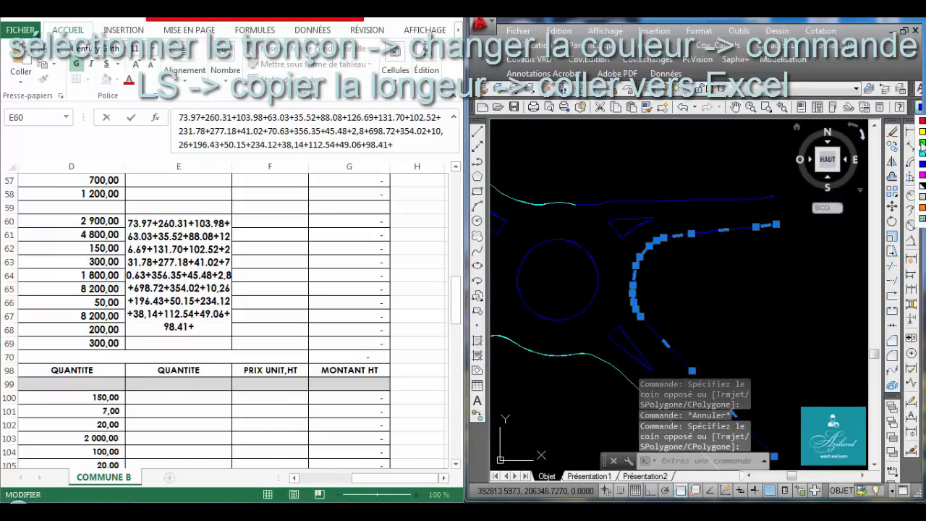
text(ls)
key(Return)
- Add the length of the curved kerb east of the roundabout, 99.66, to the E60 sum
scroll(663, 348, up, 10)
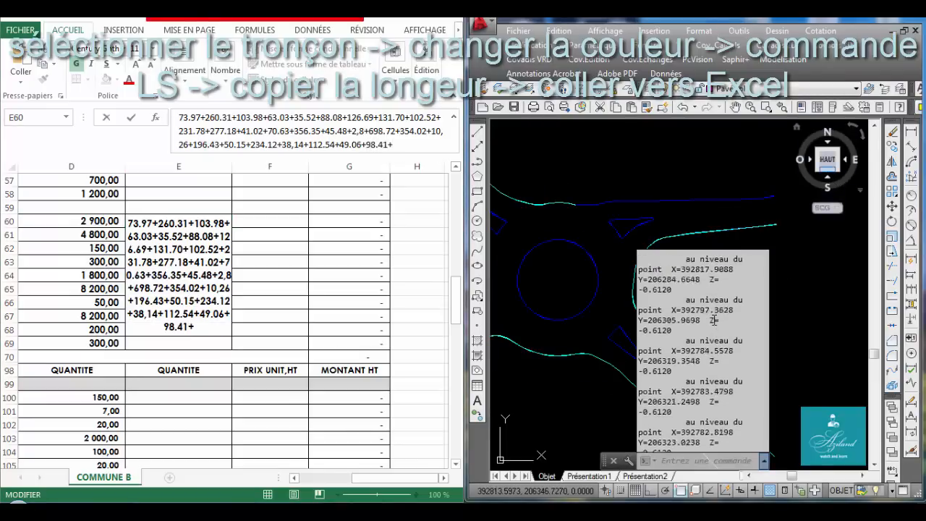
click(425, 145)
key(ctrl+v)
text(+)
- Colour the short end kerb on the north side of the roundabout's northeast branch cyan and list its properties
click(746, 267)
scroll(747, 267, down, 2)
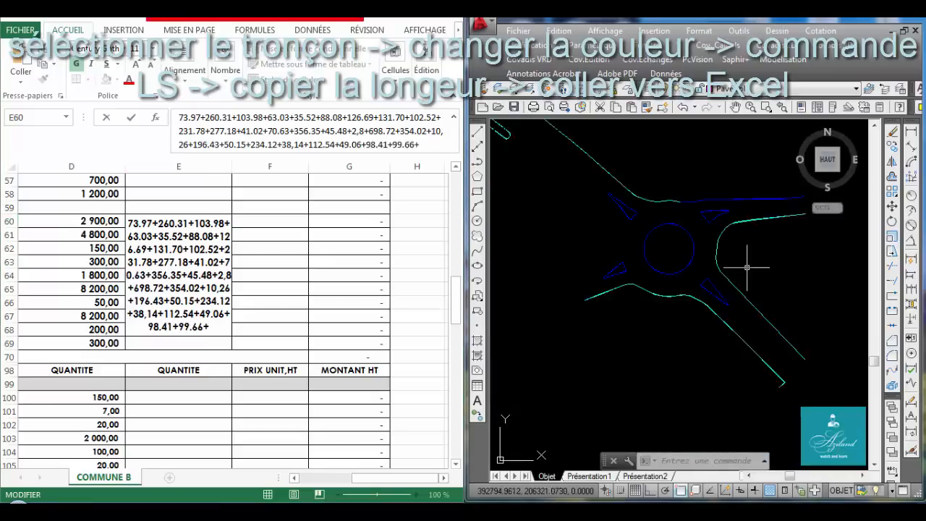
scroll(746, 267, up, 2)
click(738, 243)
text(ls)
scroll(728, 254, up, 3)
key(Escape)
click(773, 258)
click(759, 228)
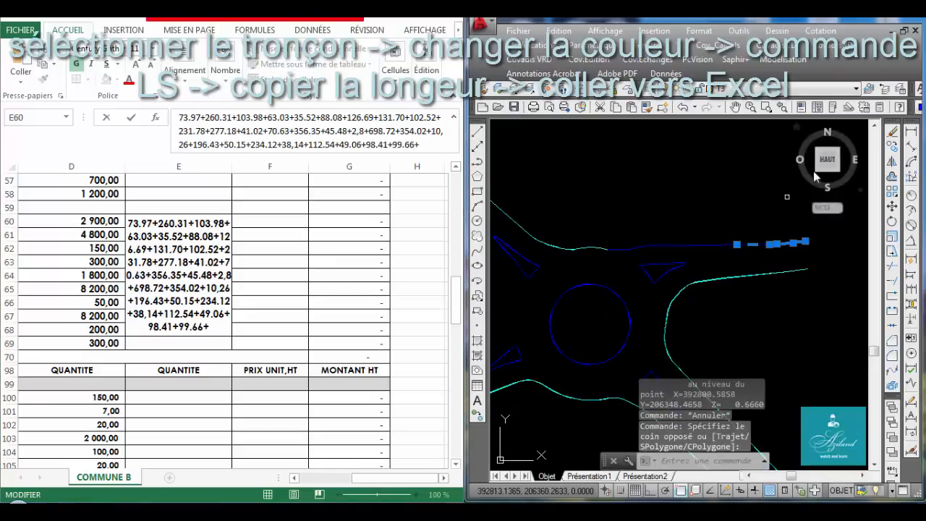
- Add the short northeast end kerb's length, 17,18, to the E60 sum and end its listing in the drawing
click(428, 144)
text(17,18+)
click(629, 169)
key(Escape)
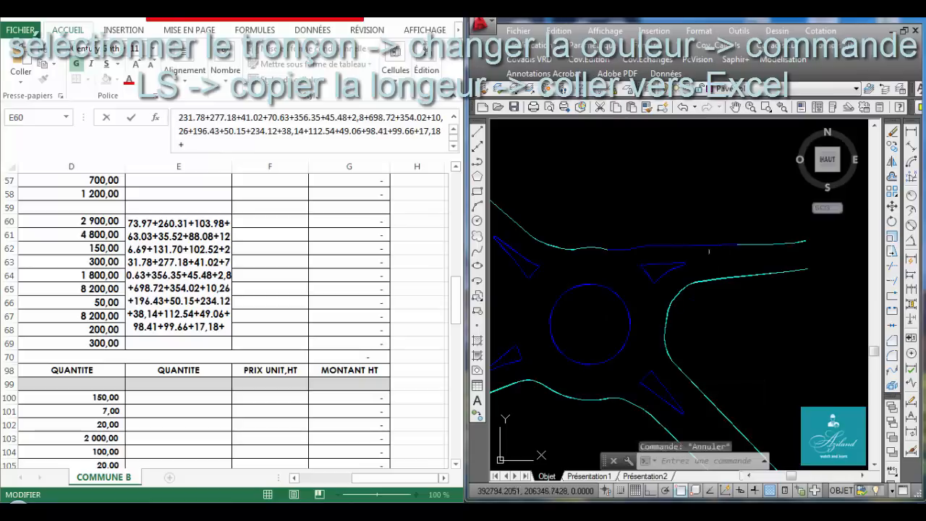
- Colour the remaining blue kerb north of the roundabout cyan and add its listed length, 32,17, to the E60 sum
click(709, 253)
click(691, 228)
text(ls)
key(Return)
scroll(695, 304, up, 3)
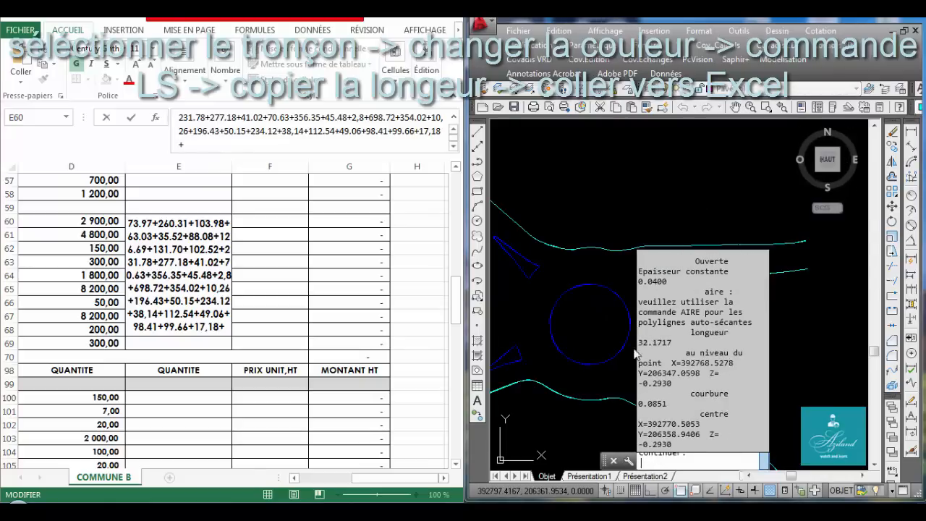
click(366, 141)
text(32,17+)
- Colour the roundabout's central circle cyan and list its properties
middle_drag(622, 256, 637, 172)
click(653, 246)
click(636, 221)
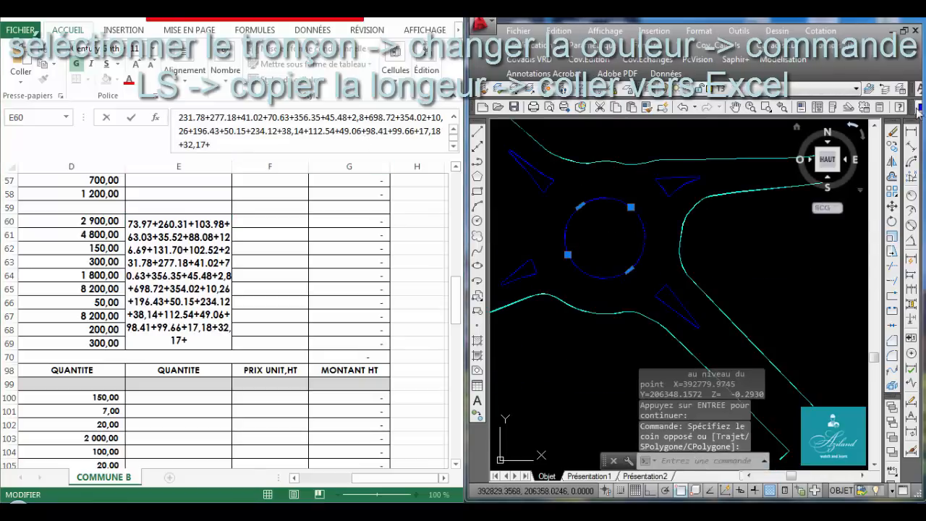
click(920, 89)
click(920, 163)
text(ls)
key(Return)
- Add the roundabout circle's length, 63.24, to the E60 sum
scroll(697, 330, up, 3)
drag(661, 351, 627, 368)
scroll(668, 321, up, 3)
click(317, 142)
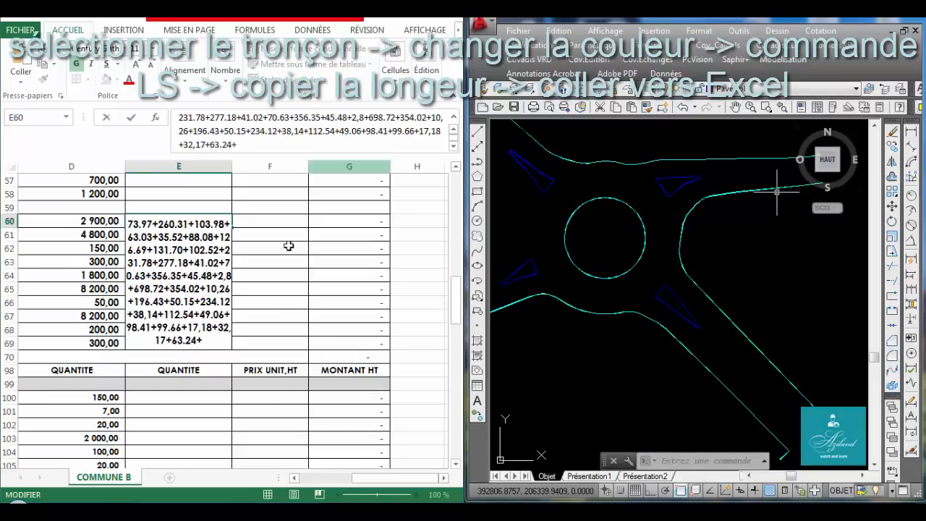
- Colour the triangular island southeast of the roundabout cyan and add its listed perimeter, 31,05, to the E60 sum
click(667, 282)
click(655, 291)
click(920, 89)
click(920, 162)
text(ls)
key(Return)
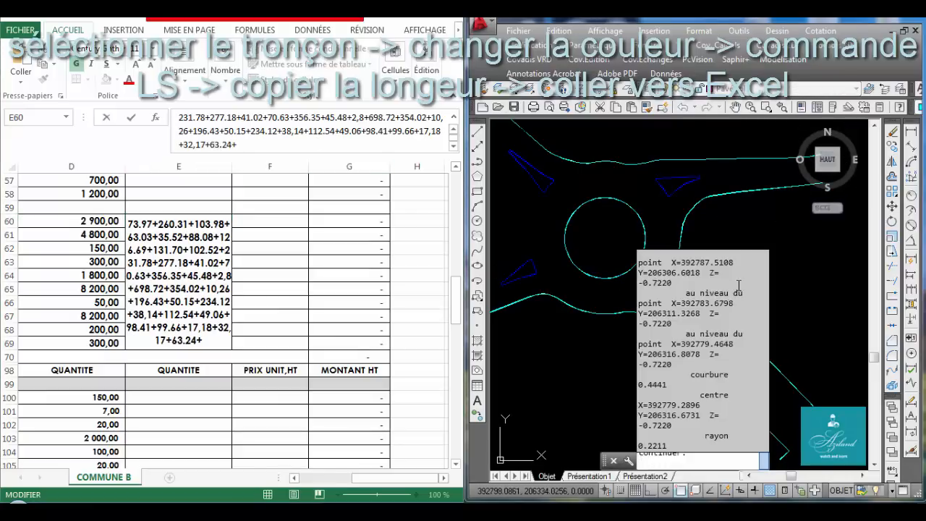
scroll(739, 284, up, 5)
click(349, 148)
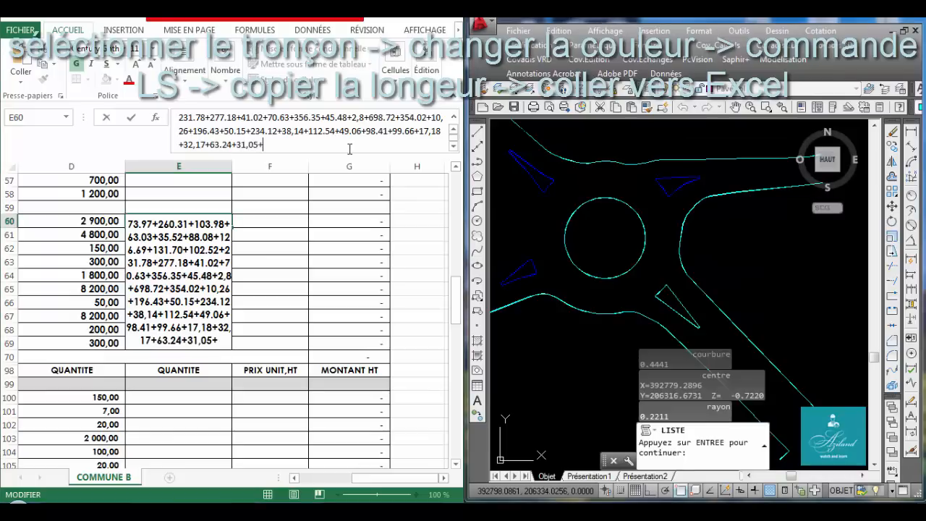
- Colour the triangular island northeast of the roundabout cyan and add its listed perimeter, 26,09, to the E60 sum
click(660, 224)
key(Return)
click(684, 173)
click(670, 186)
click(920, 89)
click(920, 162)
text(ls)
key(Return)
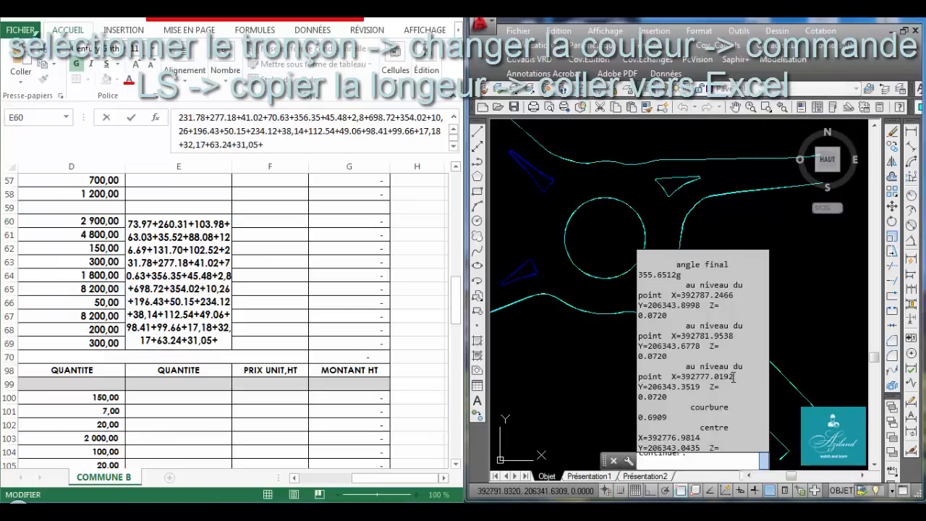
scroll(732, 374, up, 5)
click(307, 145)
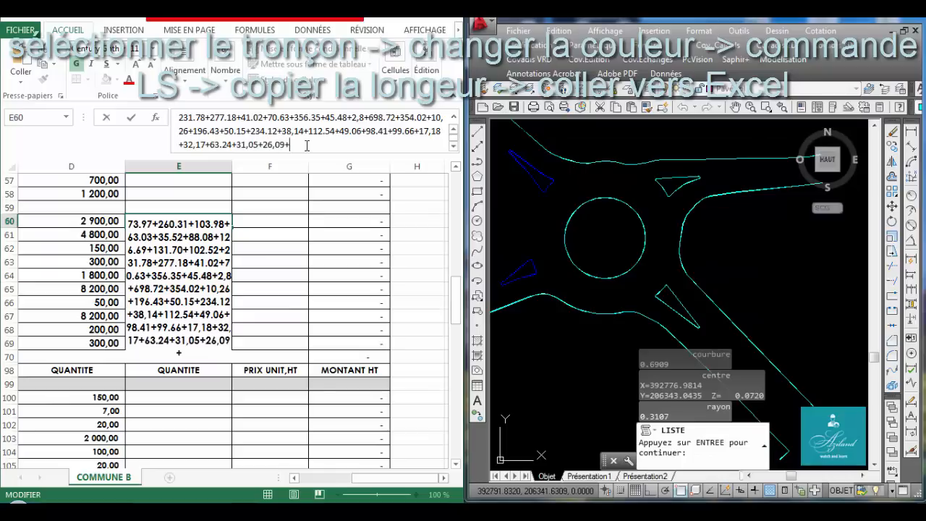
- Colour the triangular island northwest of the roundabout cyan and add its listed perimeter, 31,25, to the E60 sum
middle_drag(580, 198, 691, 215)
key(Return)
click(655, 178)
click(637, 191)
click(919, 89)
click(919, 162)
text(ls)
key(Return)
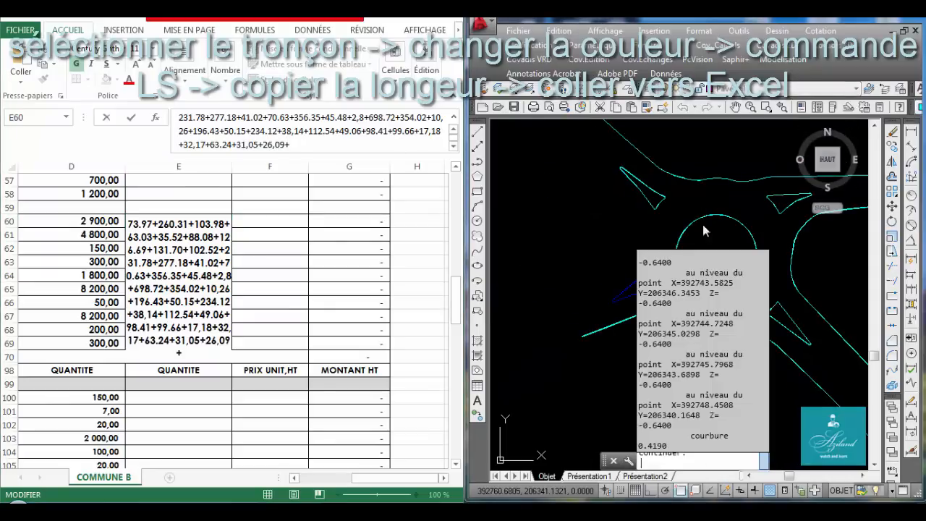
click(307, 146)
text(31,25+)
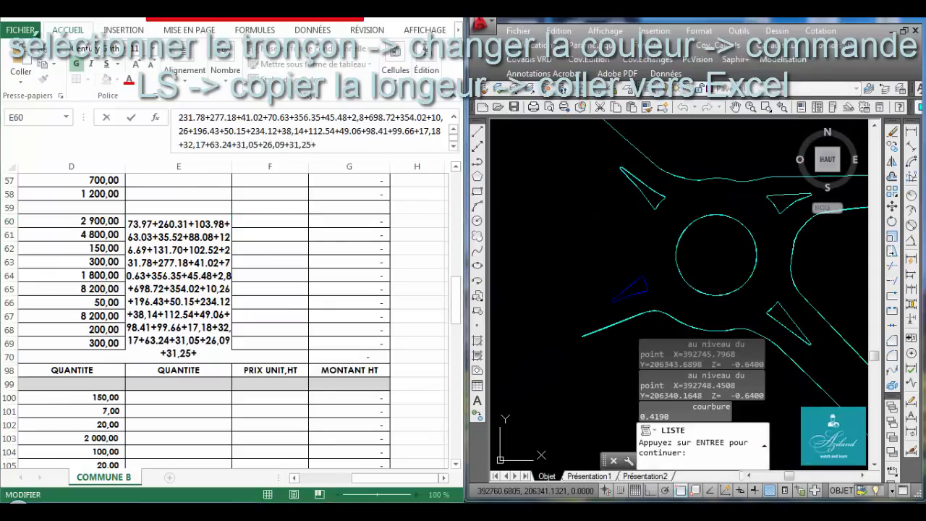
- Colour the triangular island southwest of the roundabout cyan and add its listed perimeter, 22,99, as the last E60 term
key(Return)
click(650, 277)
click(626, 296)
text(ls)
key(Return)
scroll(707, 296, up, 4)
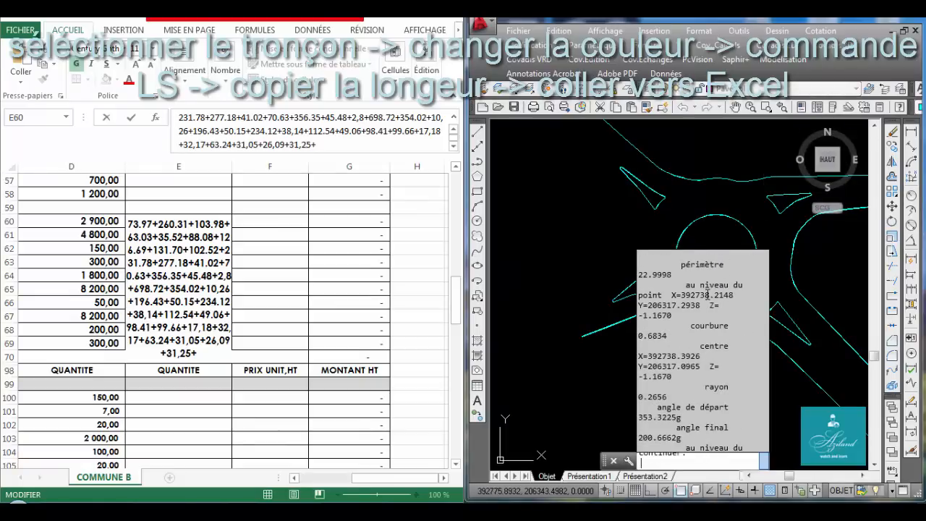
click(344, 146)
text(22,99)
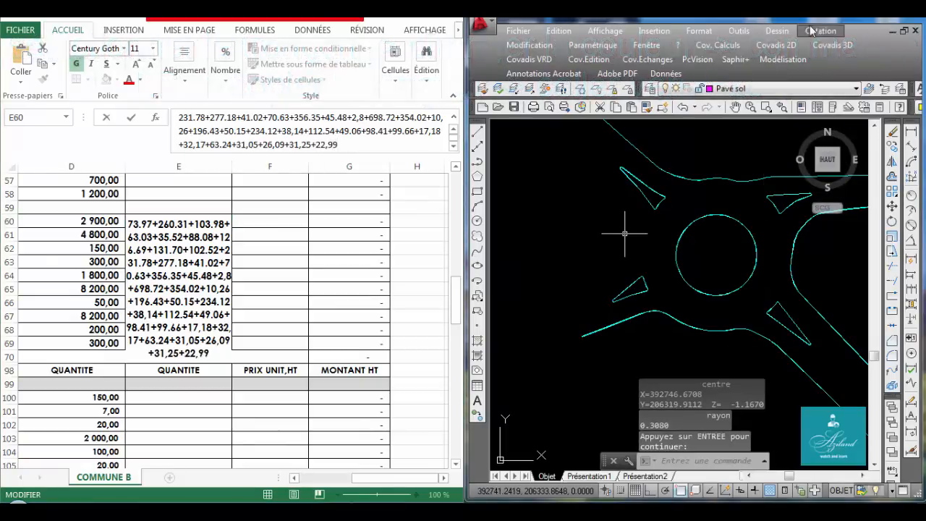
- Maximize the drawing window and check the colouring of the whole kerb network
click(882, 19)
scroll(621, 209, down, 4)
mouse_move(463, 188)
middle_down()
mouse_move(420, 316)
mouse_move(455, 355)
mouse_move(473, 346)
middle_up()
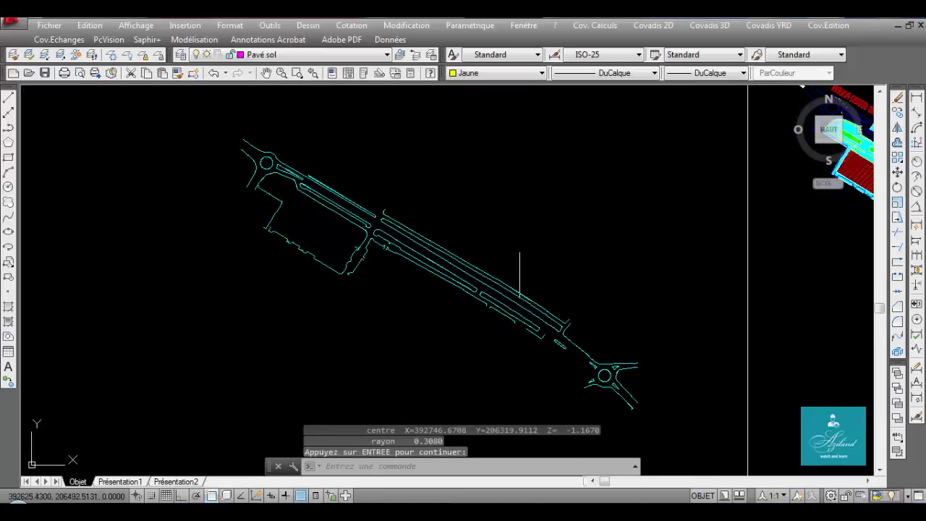
middle_drag(296, 335, 332, 311)
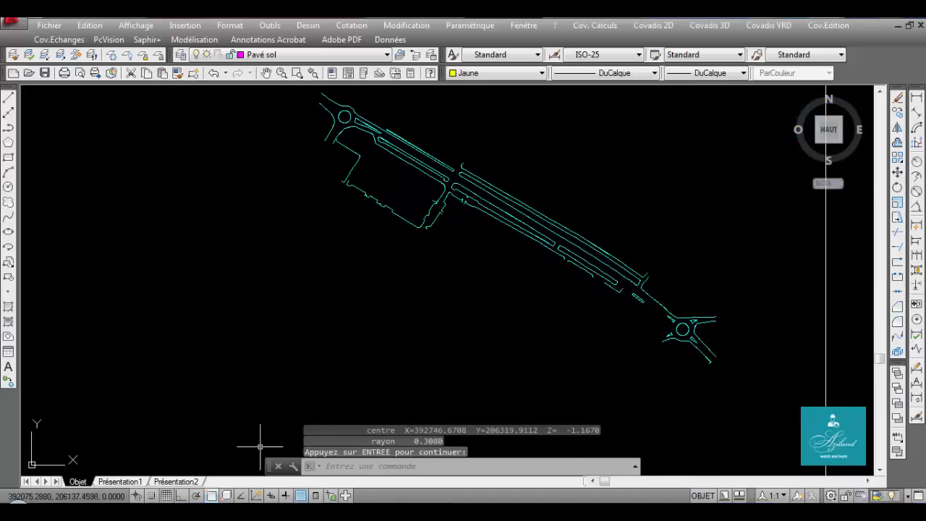
- Switch to Excel, maximize its window to show all the bill's columns, and commit the E60 entry
key(alt+Tab)
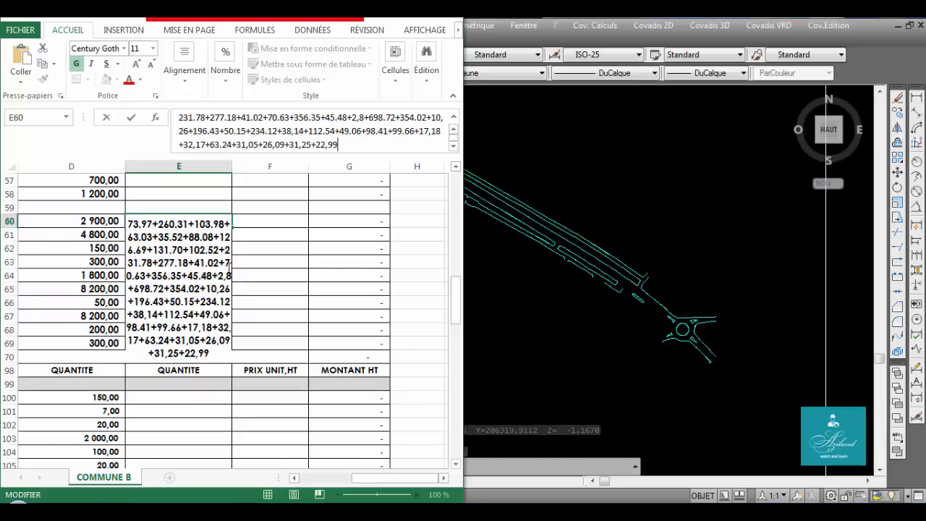
click(434, 19)
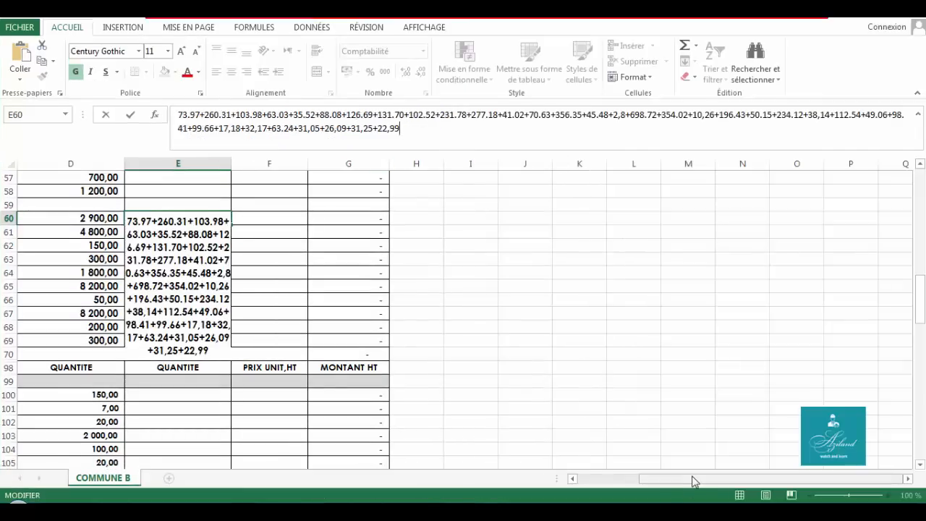
drag(693, 482, 594, 481)
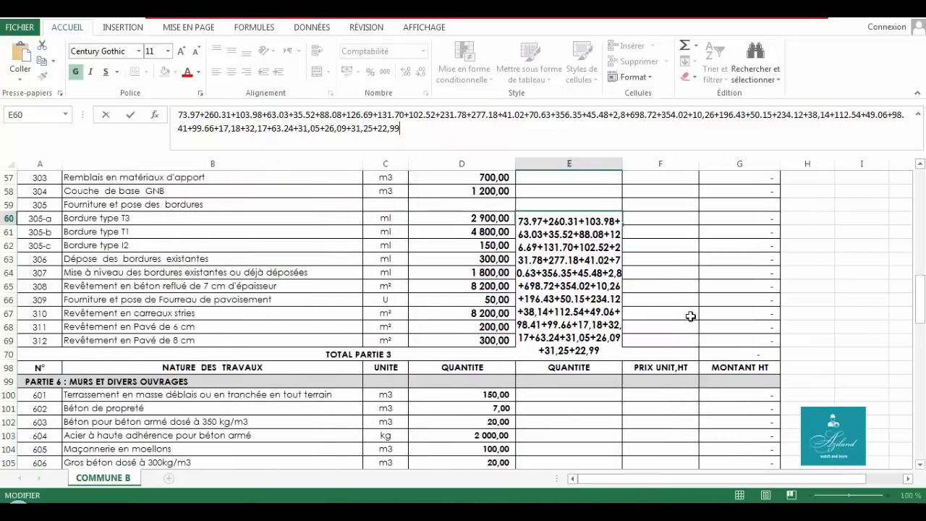
click(658, 291)
- Replace all decimal points in cell E60 with commas
click(579, 311)
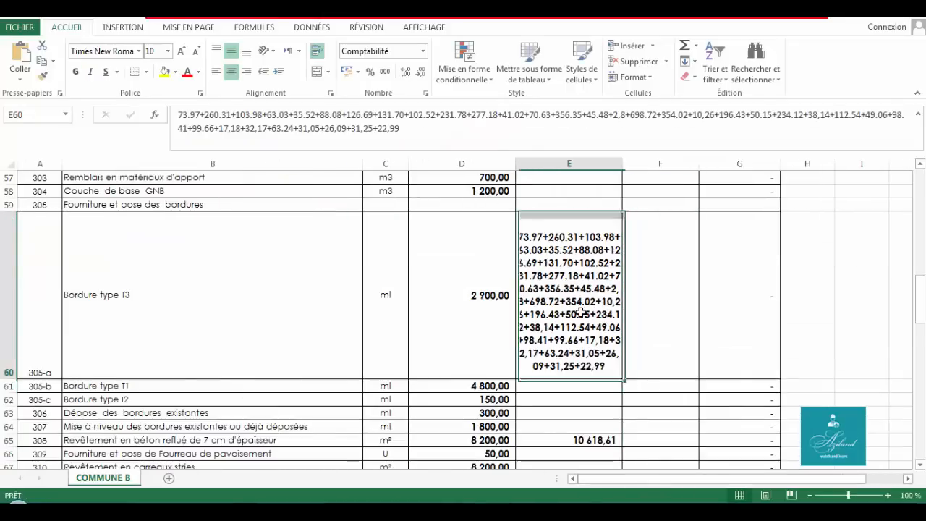
click(769, 81)
click(799, 109)
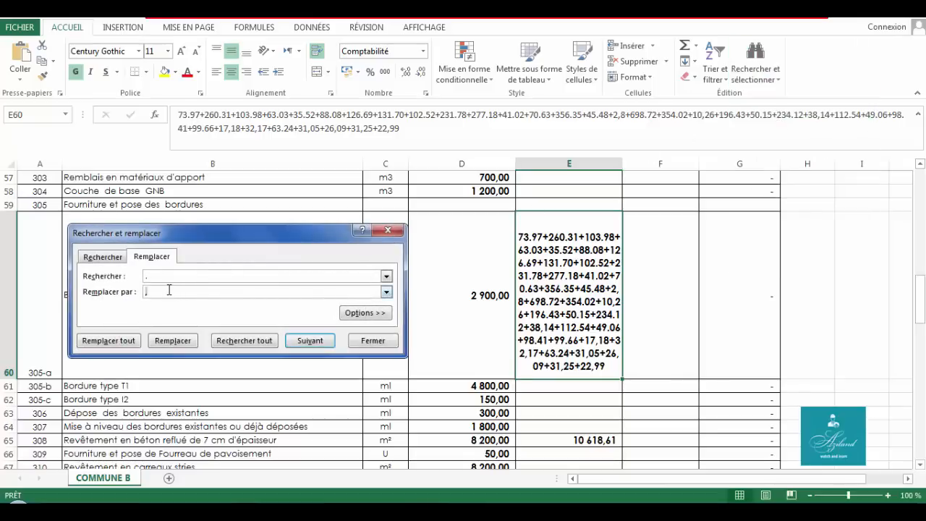
click(129, 341)
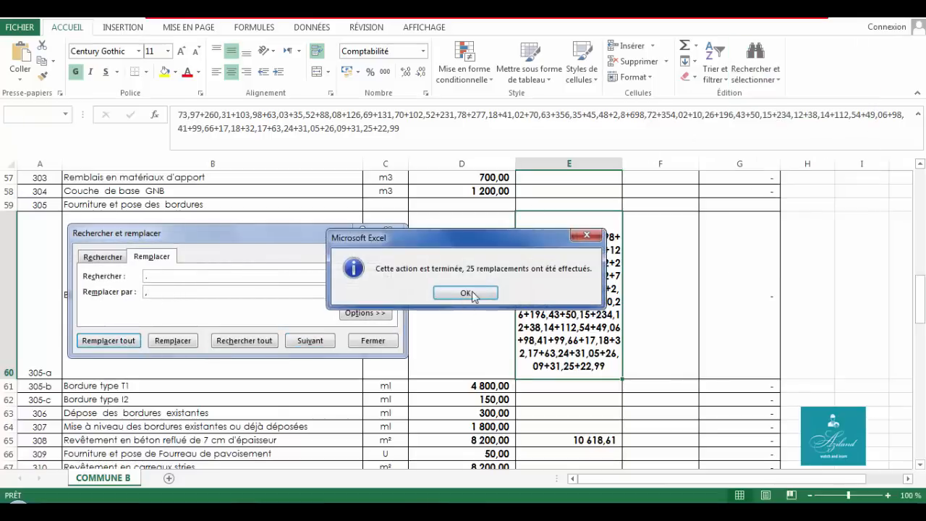
click(467, 293)
click(387, 343)
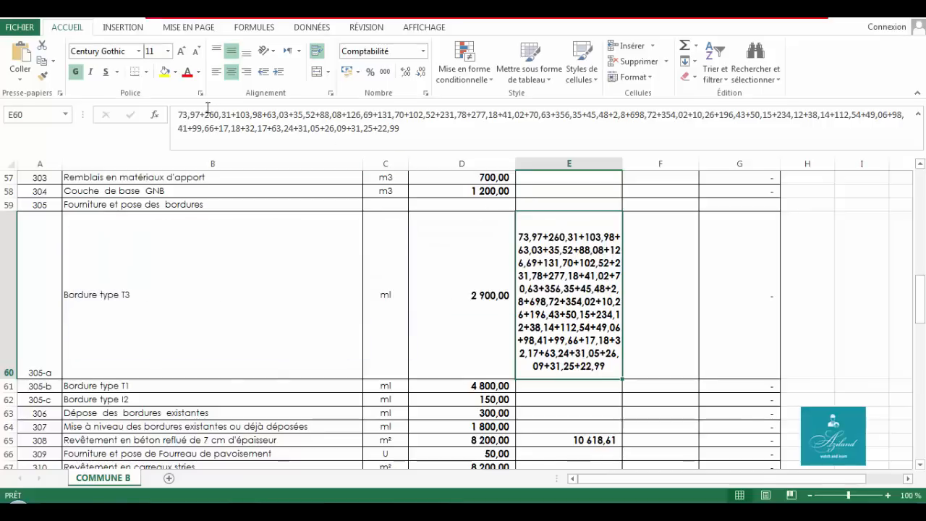
- Turn the E60 text into a formula with a leading equals sign and auto-fit the height of row 60
click(180, 117)
text(=)
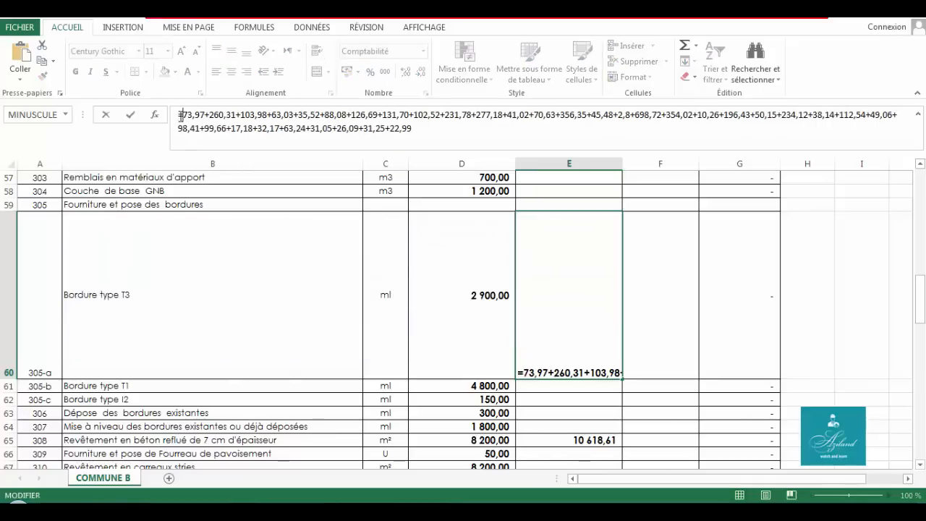
key(Return)
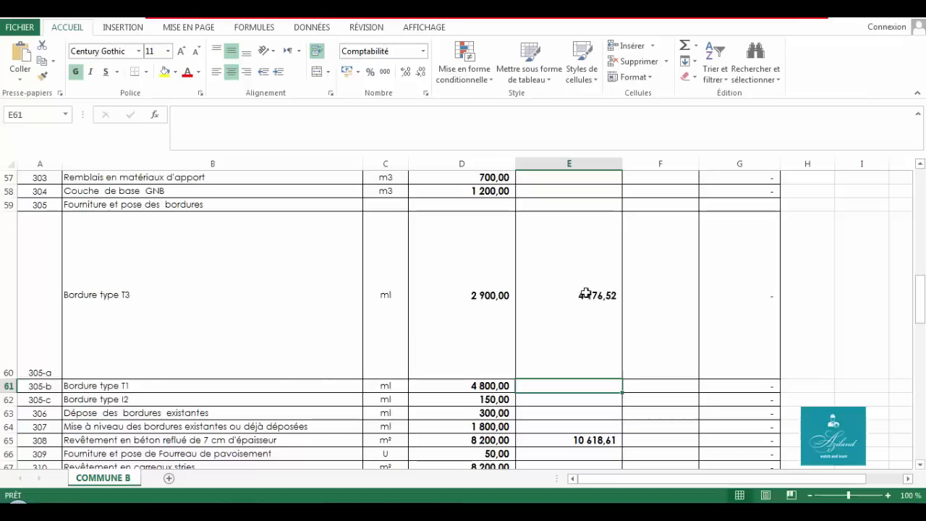
double_click(9, 380)
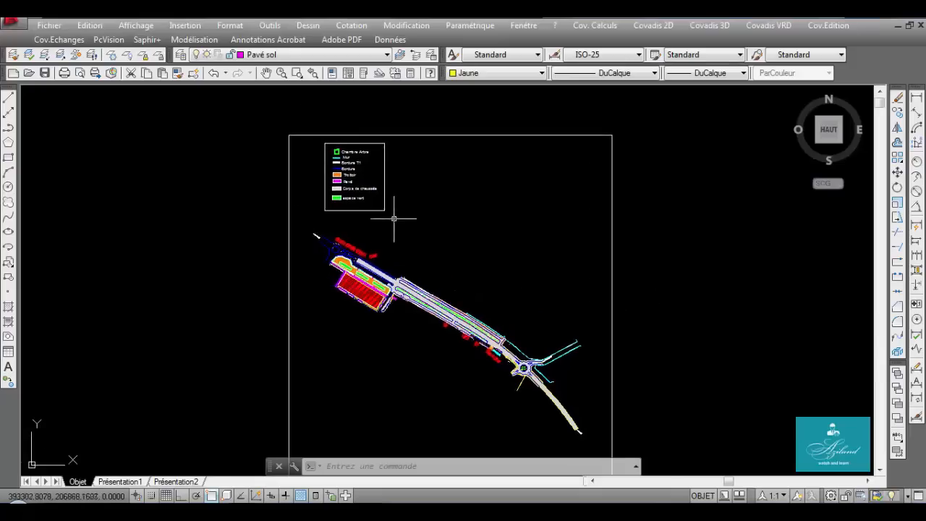
- Switch to the AutoCAD drawing and examine the kerb types in its legend
scroll(393, 207, up, 6)
scroll(397, 205, up, 5)
scroll(499, 198, down, 2)
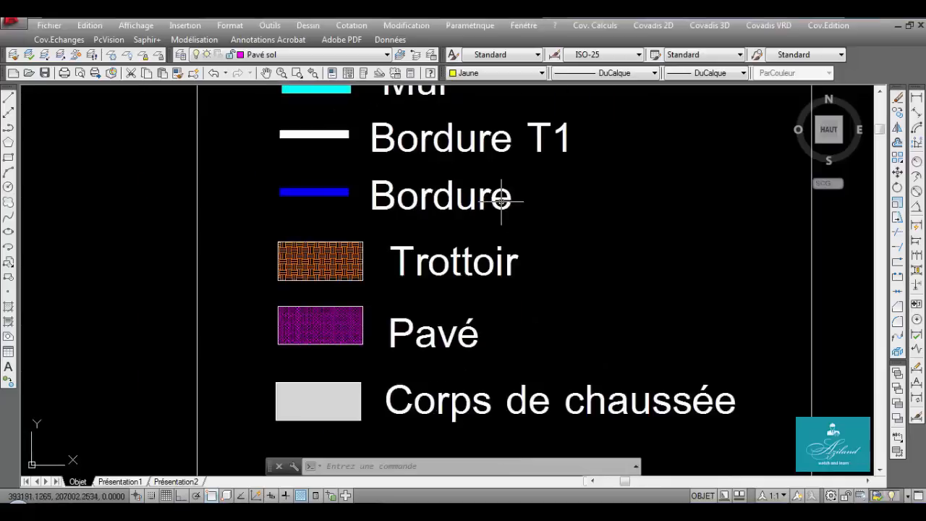
scroll(381, 185, down, 3)
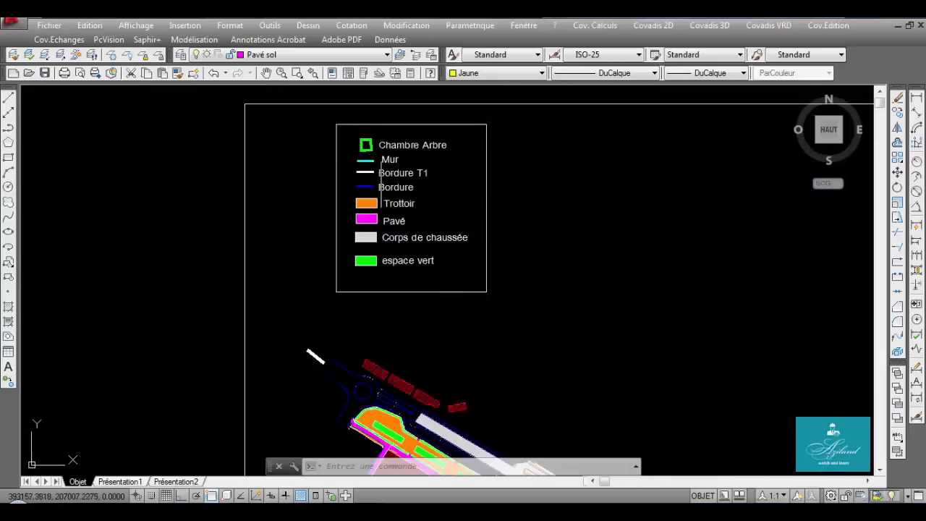
- Select all the blue kerb lines of the Bordeur layer, using one roundabout curve and its circle as the sample for Select Similar
middle_drag(455, 248, 409, 126)
scroll(271, 272, up, 1)
scroll(271, 272, up, 3)
click(398, 299)
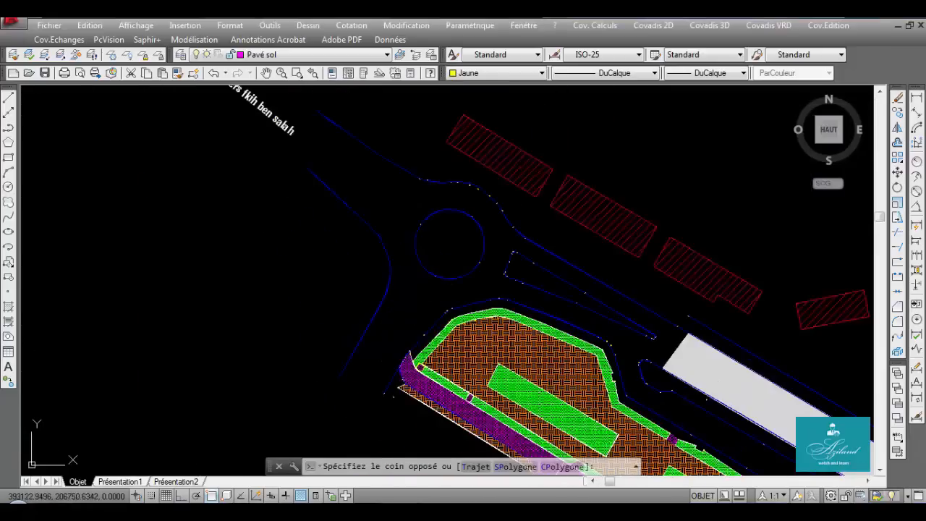
click(347, 275)
middle_drag(451, 245, 395, 248)
scroll(394, 247, up, 4)
click(349, 262)
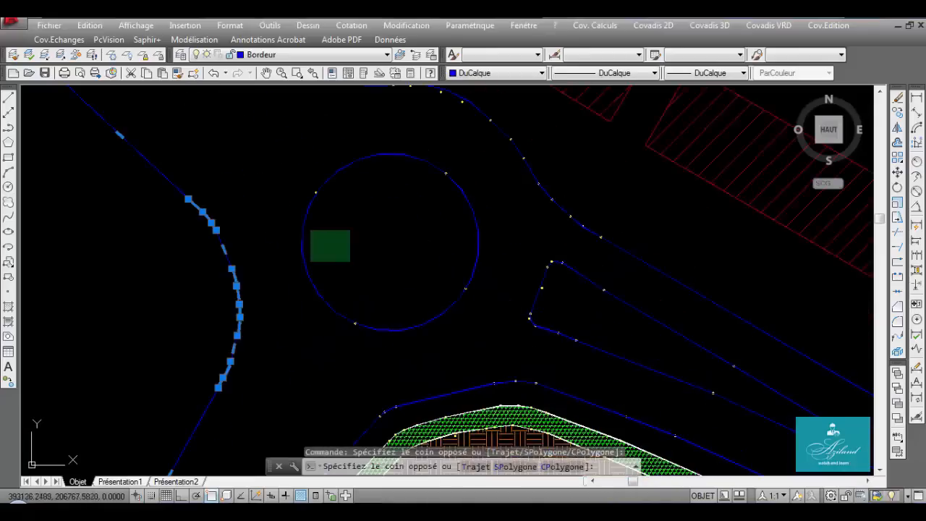
click(284, 221)
right_click(357, 205)
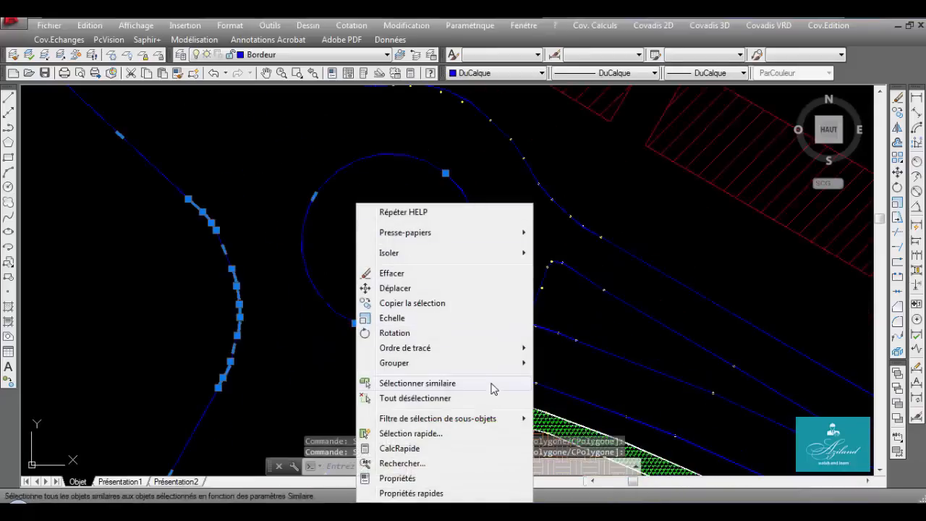
click(418, 384)
- Examine the kerb selection along the whole road plan as far as the southeastern roundabout
scroll(323, 210, down, 5)
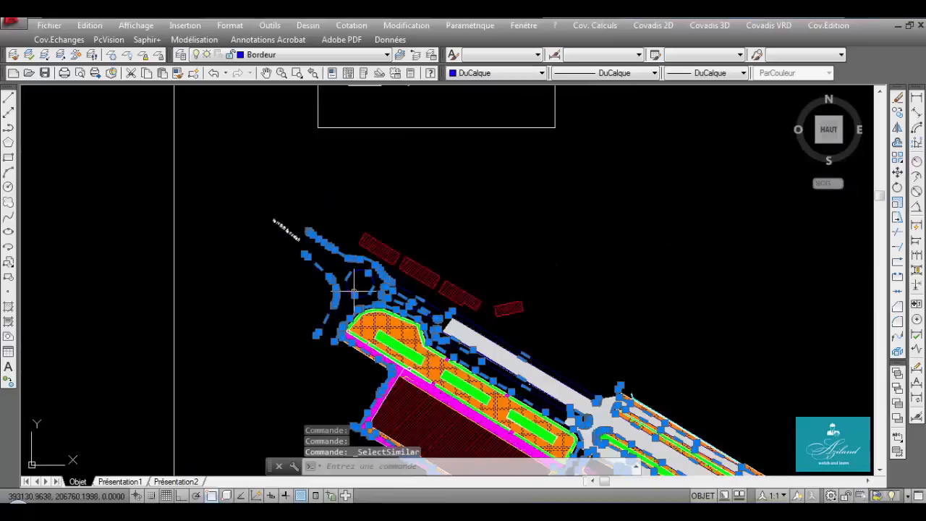
scroll(323, 211, up, 1)
middle_drag(323, 211, 211, 110)
middle_drag(540, 311, 484, 268)
scroll(330, 246, up, 5)
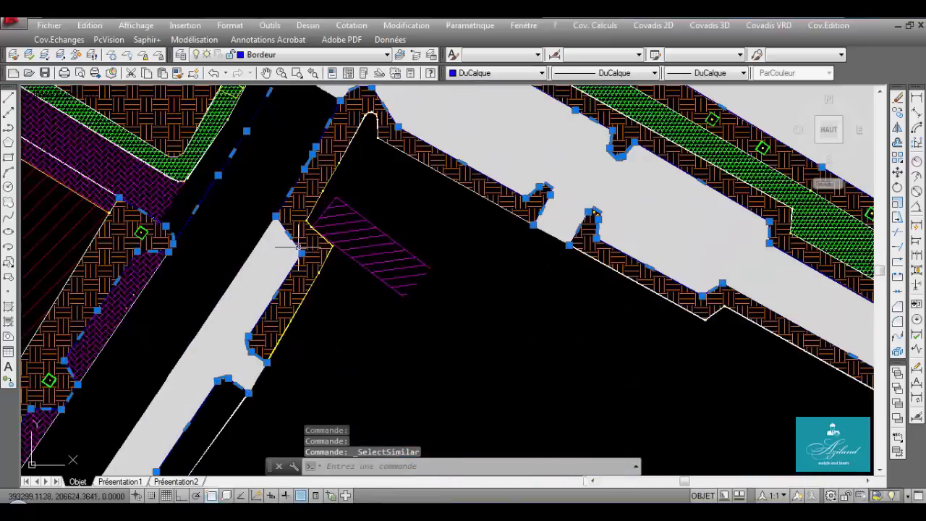
scroll(302, 256, down, 5)
middle_drag(511, 356, 261, 162)
scroll(622, 369, up, 5)
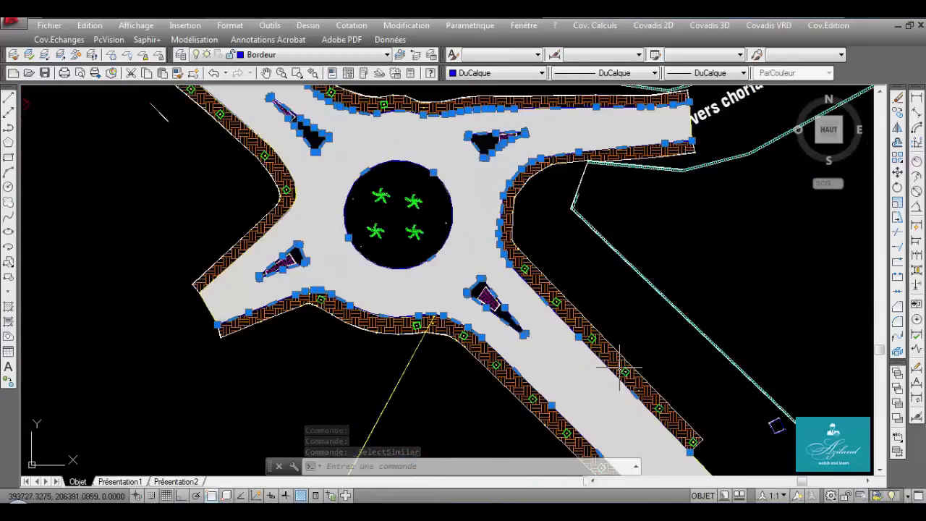
- Copy the selected kerbs to the empty area west of the framed plan
click(897, 112)
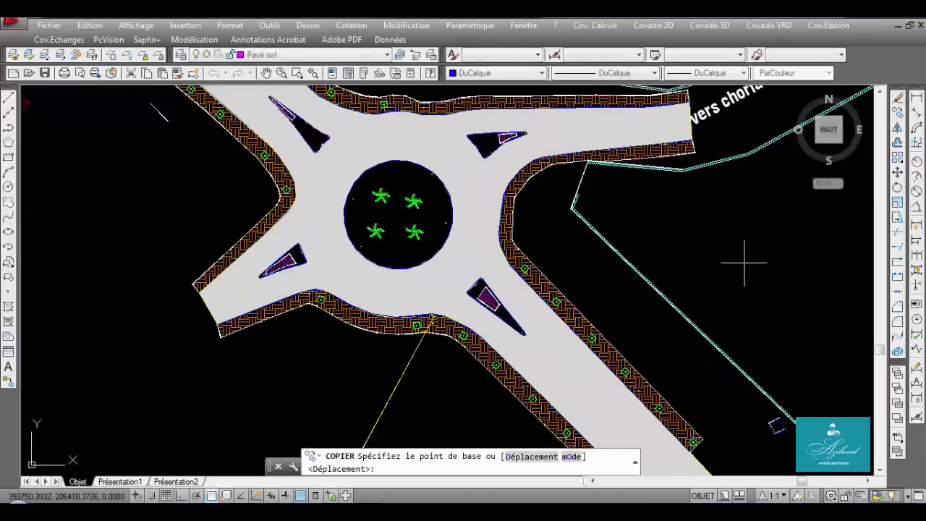
click(741, 263)
scroll(741, 262, down, 10)
scroll(761, 233, down, 6)
click(471, 233)
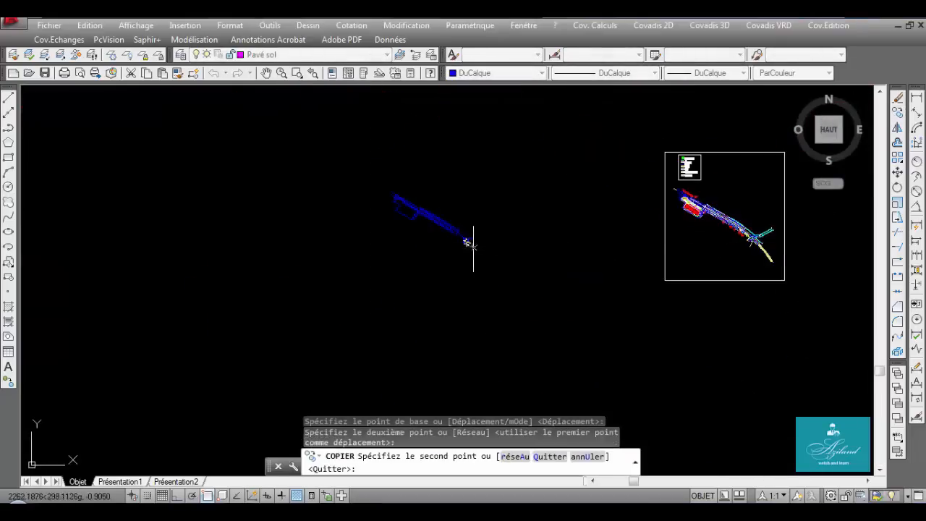
key(Escape)
- Examine the copied kerb lines from the southeastern roundabout to the northwestern end
scroll(428, 229, up, 4)
scroll(521, 275, up, 10)
scroll(565, 310, down, 5)
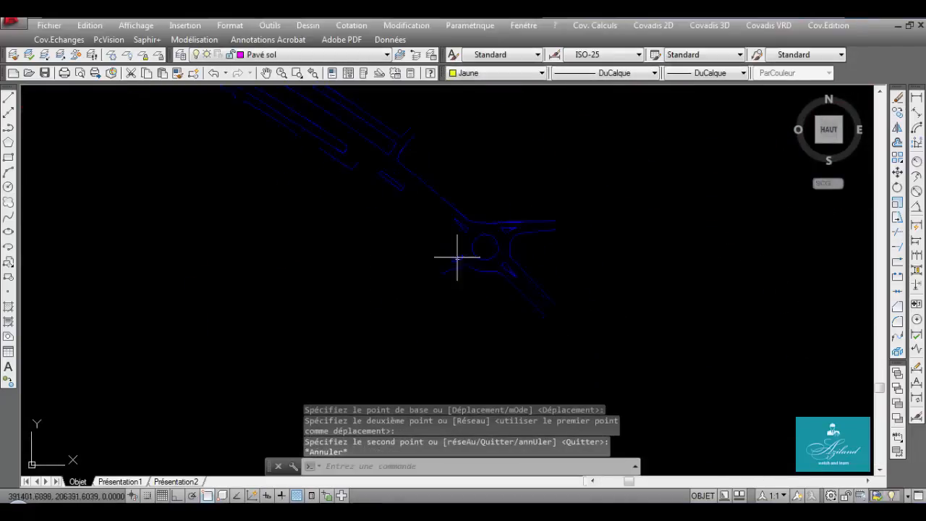
middle_drag(432, 225, 548, 396)
middle_drag(467, 266, 817, 353)
scroll(664, 318, down, 2)
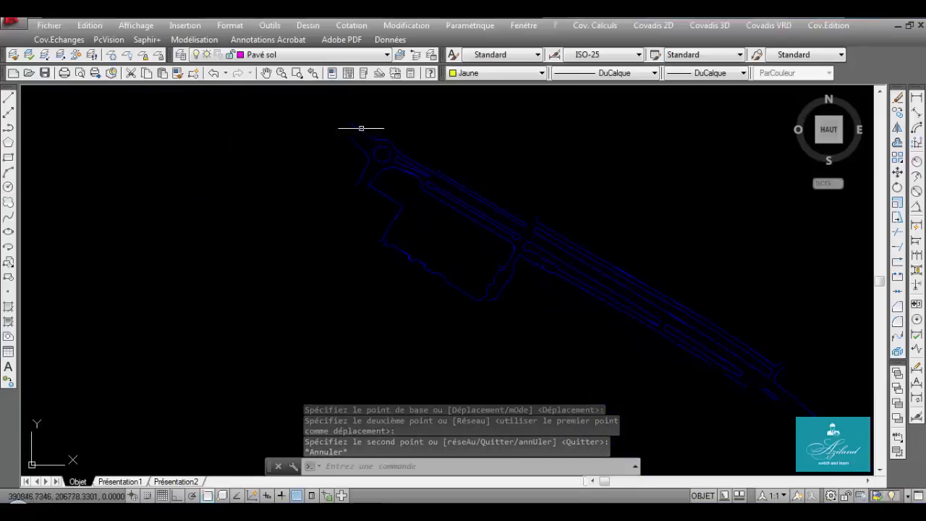
middle_drag(360, 128, 359, 187)
scroll(421, 243, up, 3)
middle_drag(418, 241, 388, 234)
scroll(388, 236, down, 4)
middle_drag(443, 287, 361, 248)
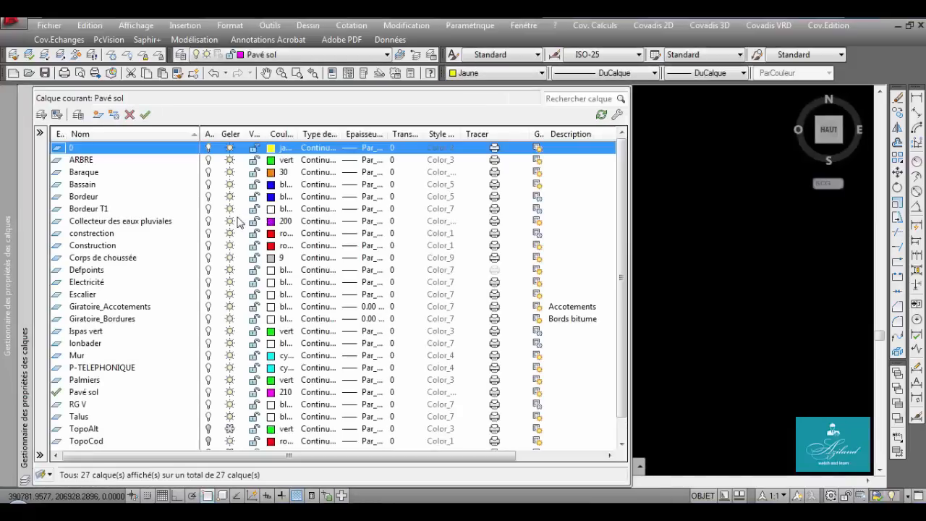
- Create a new layer named Bordure T4 and close the layer manager
click(98, 114)
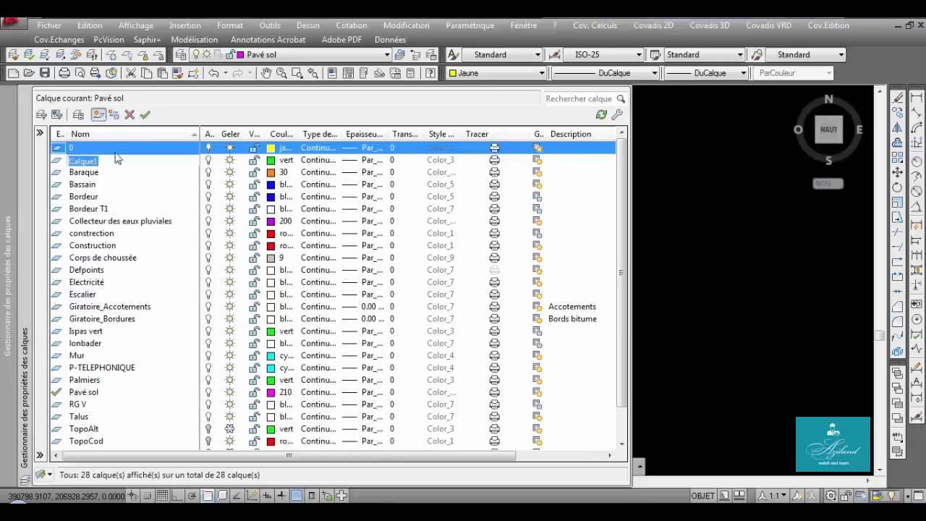
text(T4)
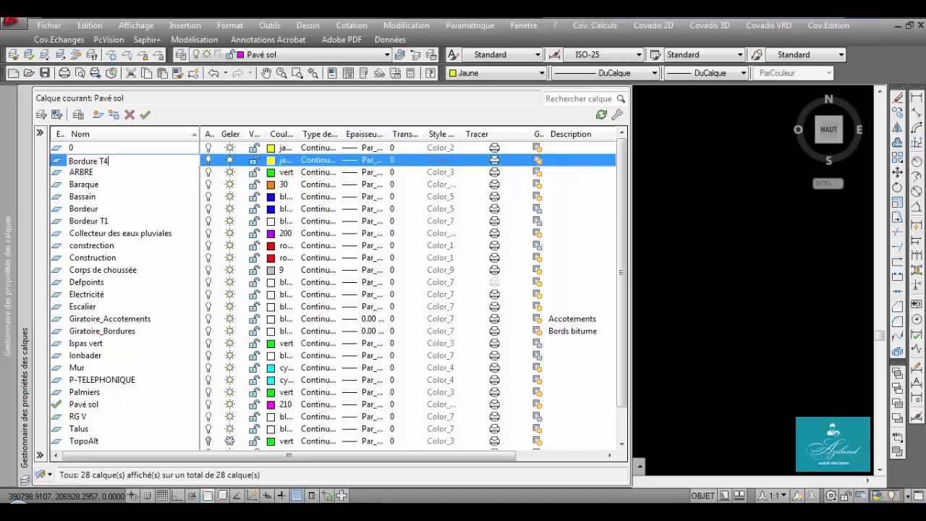
key(Return)
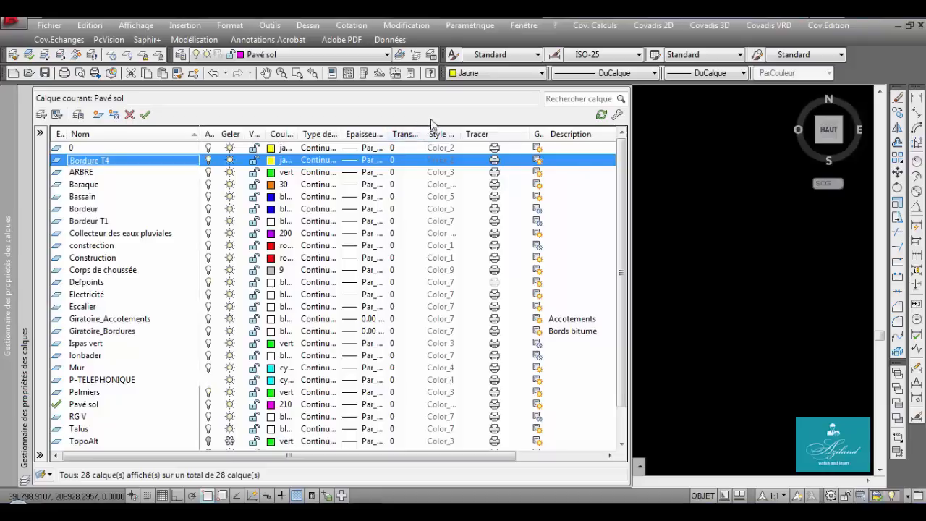
click(24, 91)
- Assign all the copied kerb lines to the Bordure T4 layer and clear the selection
middle_drag(275, 165, 242, 154)
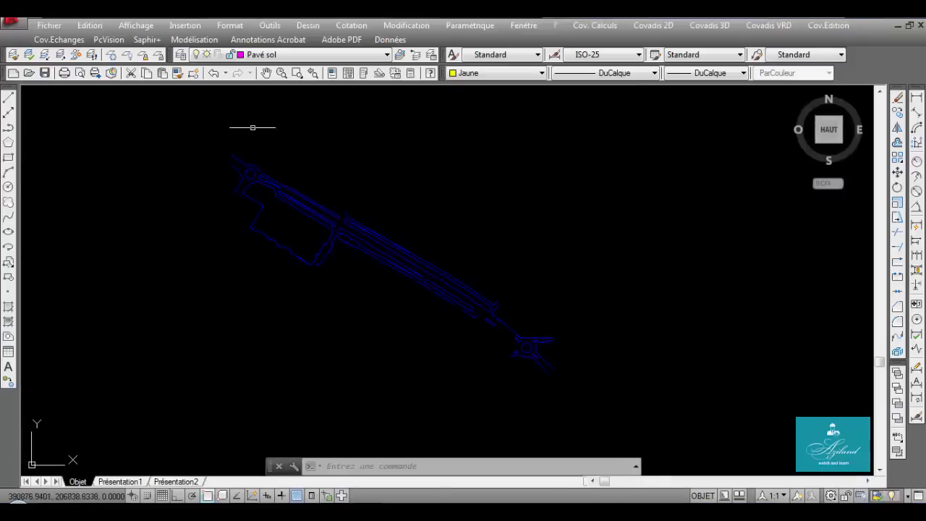
click(608, 410)
click(173, 125)
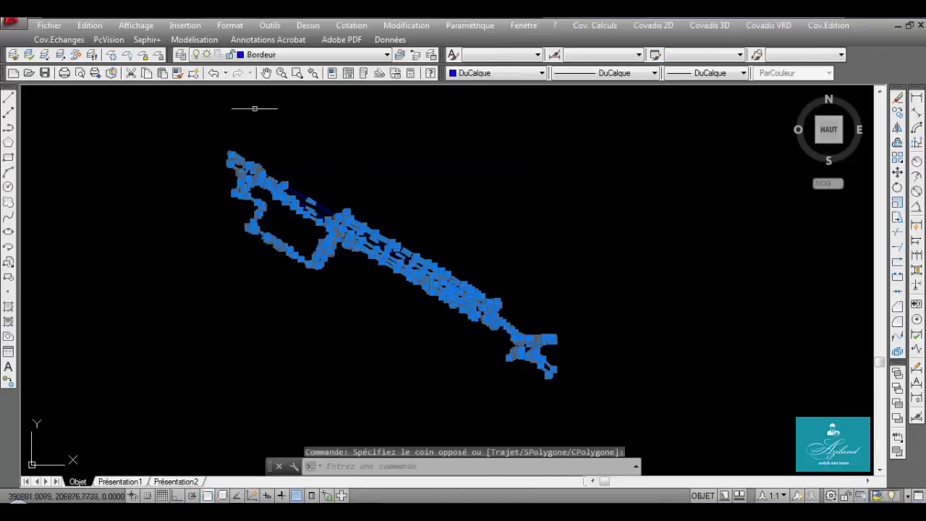
click(358, 55)
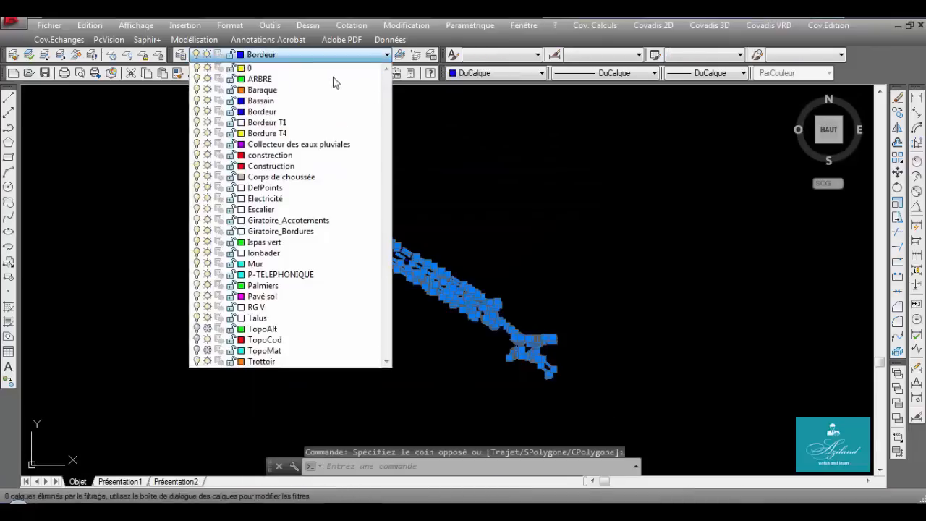
click(283, 134)
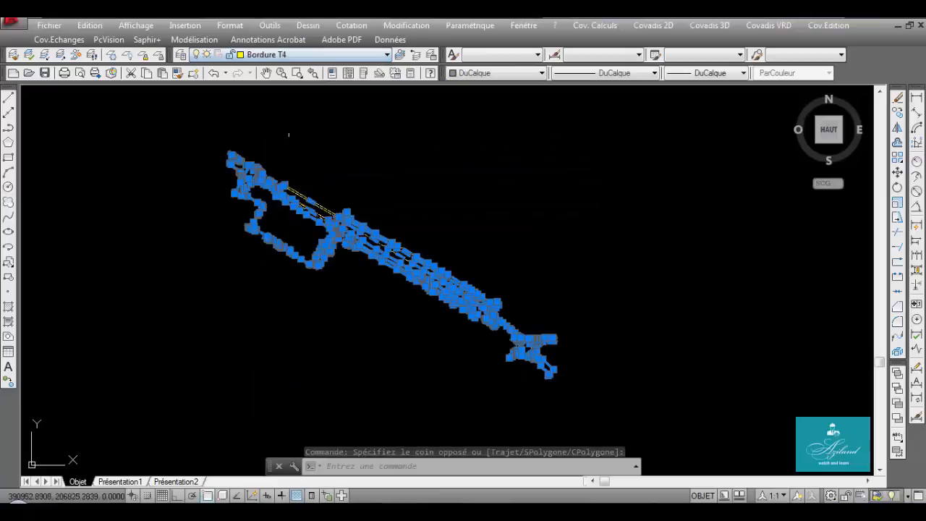
key(Escape)
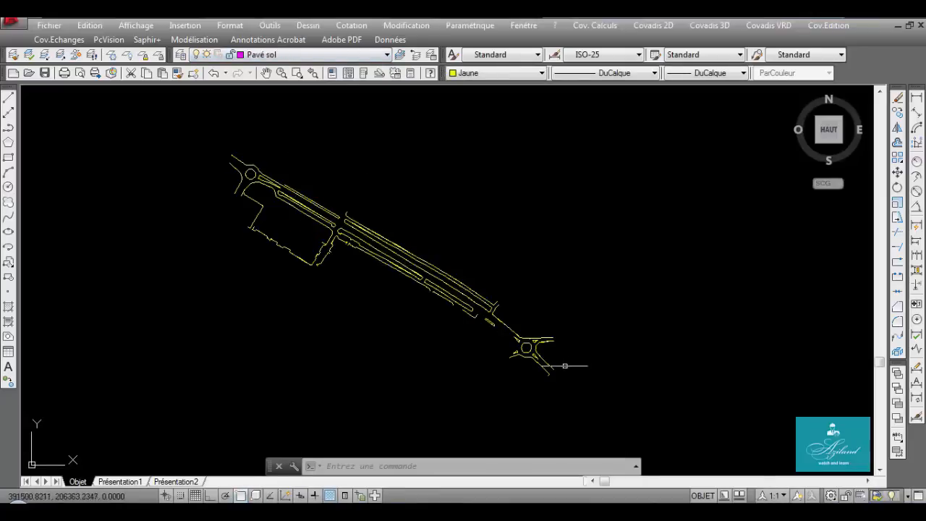
- Create a new data extraction and save it on the desktop as Bordure T4
middle_drag(566, 359, 567, 355)
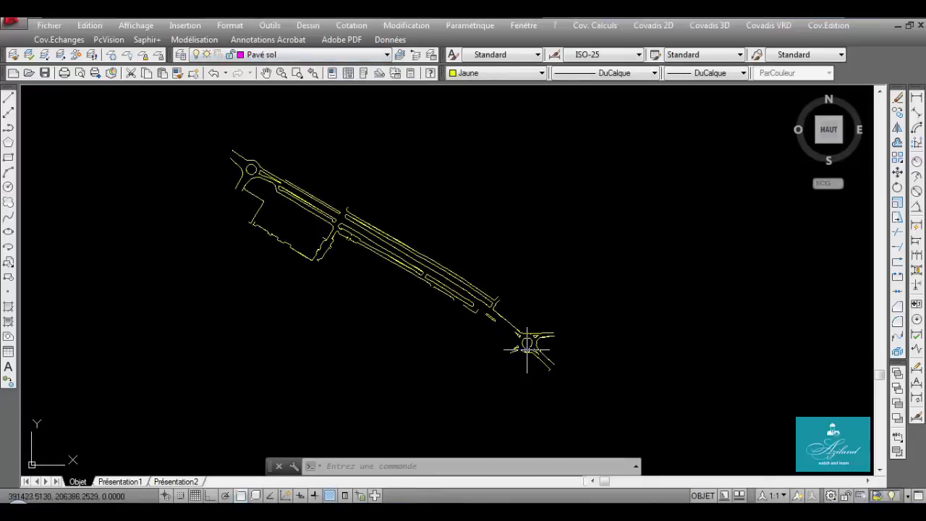
click(270, 25)
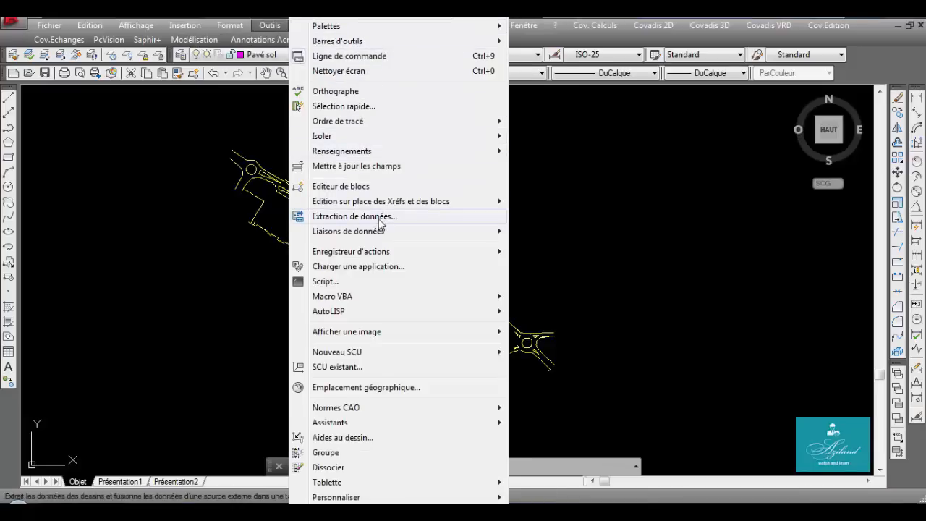
click(355, 216)
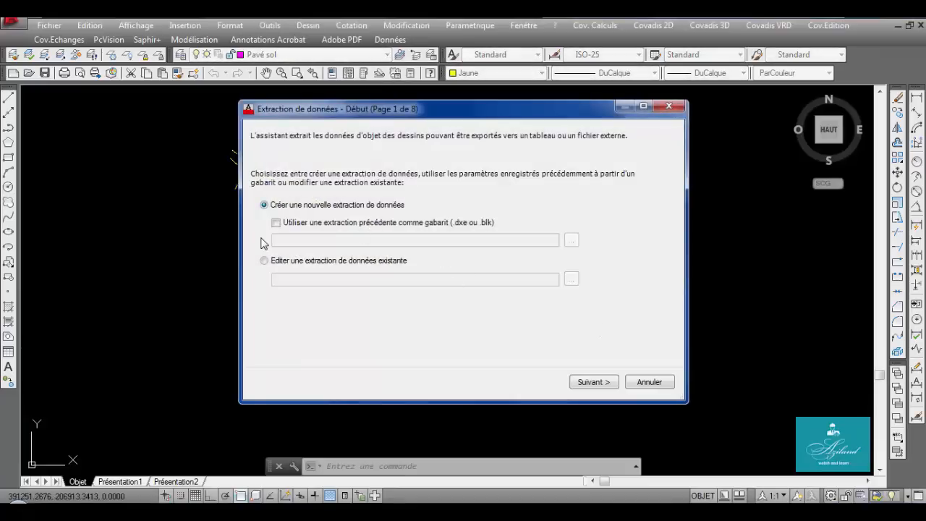
click(594, 382)
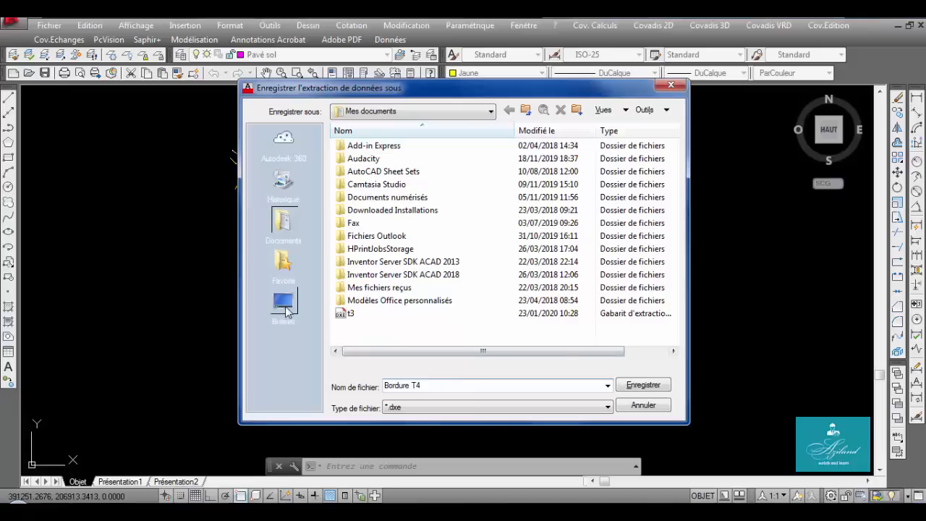
click(285, 308)
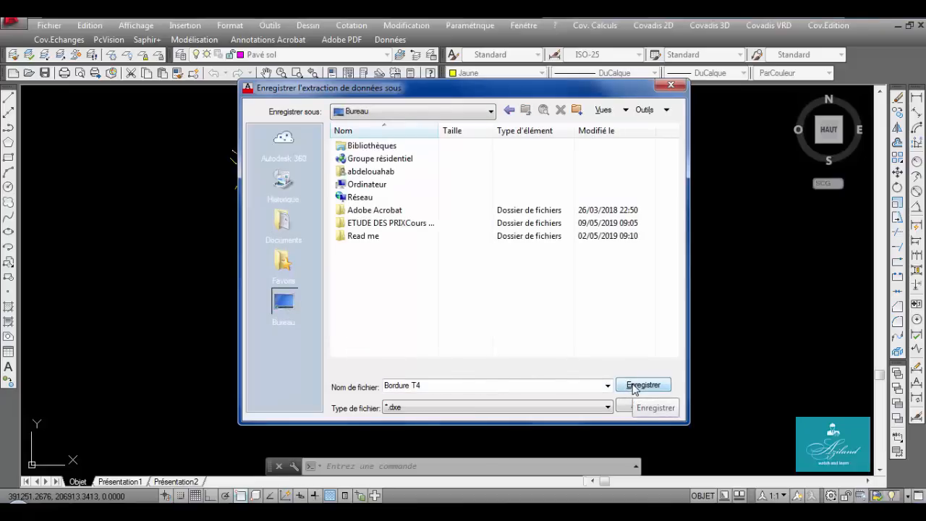
click(641, 385)
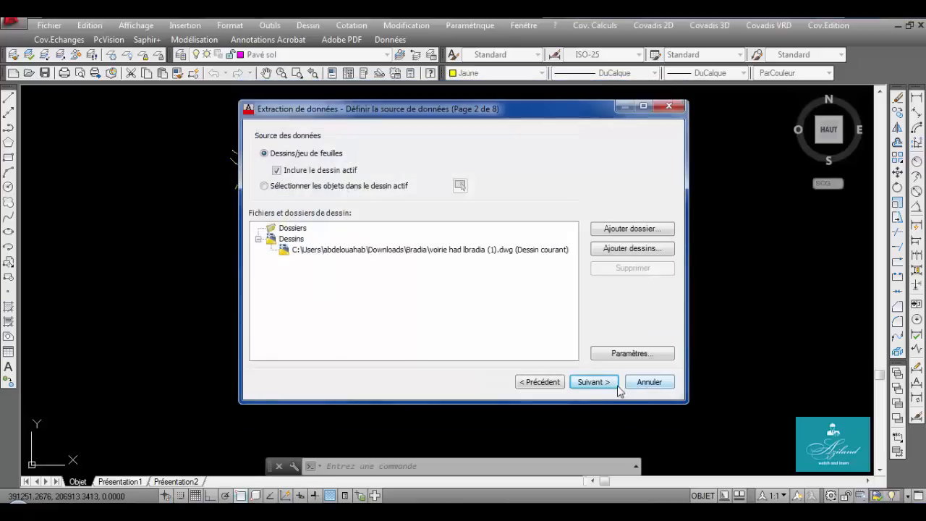
- Accept the current drawing as the data source and keep every object type checked for extraction
click(584, 389)
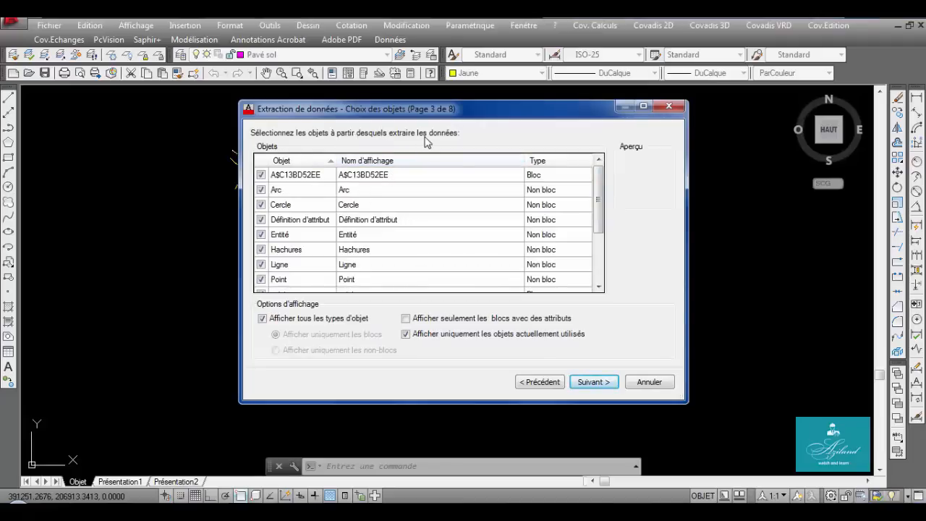
drag(599, 197, 598, 329)
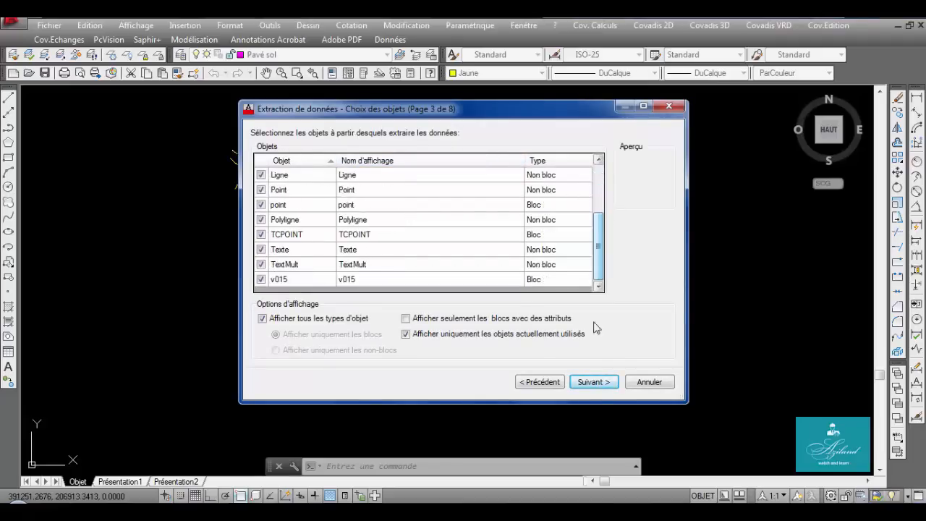
click(598, 384)
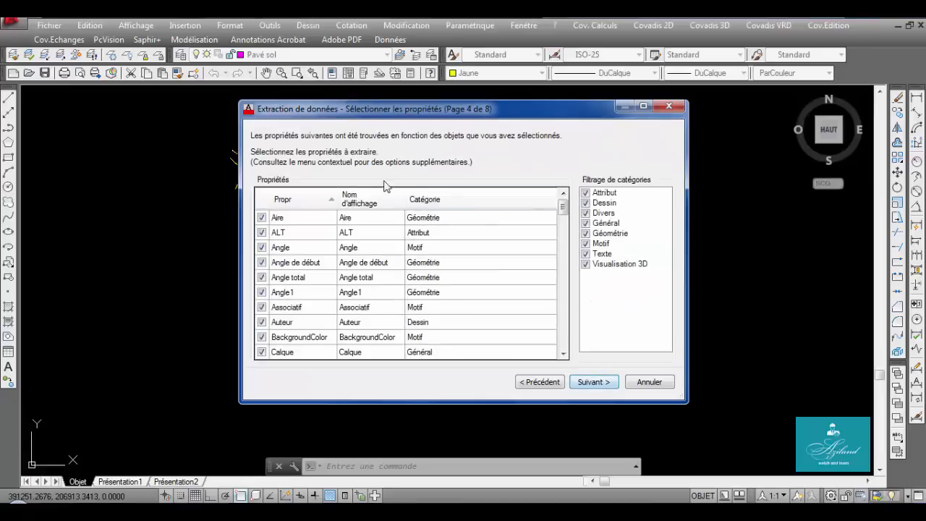
- Exclude the Texte, Motif, Attribut and Visualisation 3D categories from the extracted properties
click(586, 254)
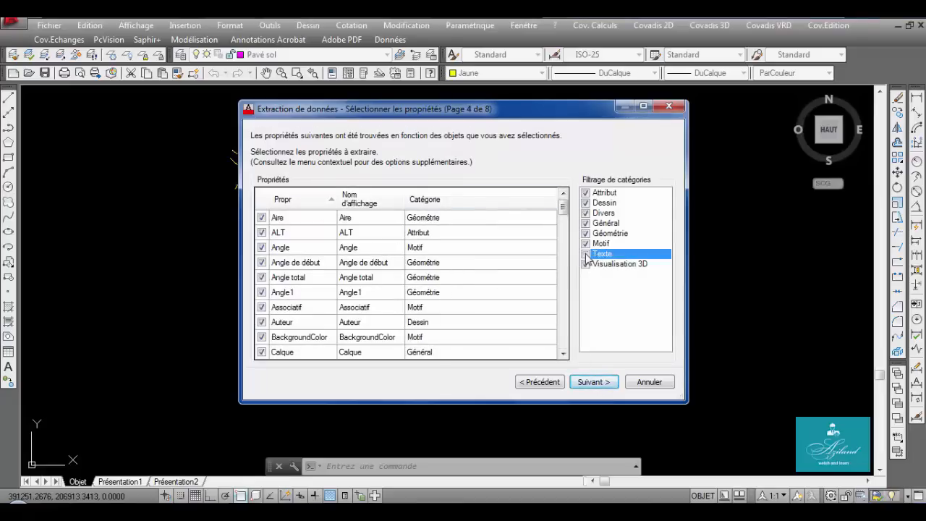
click(586, 244)
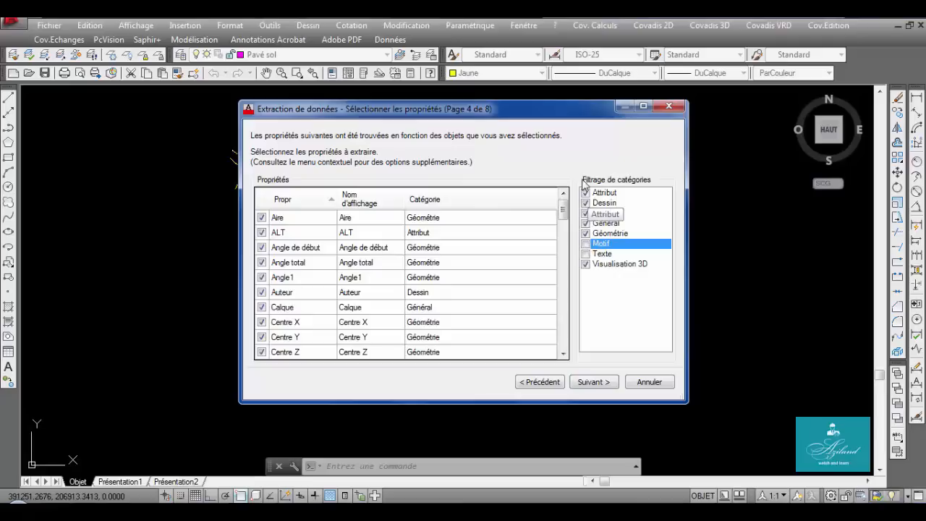
click(586, 193)
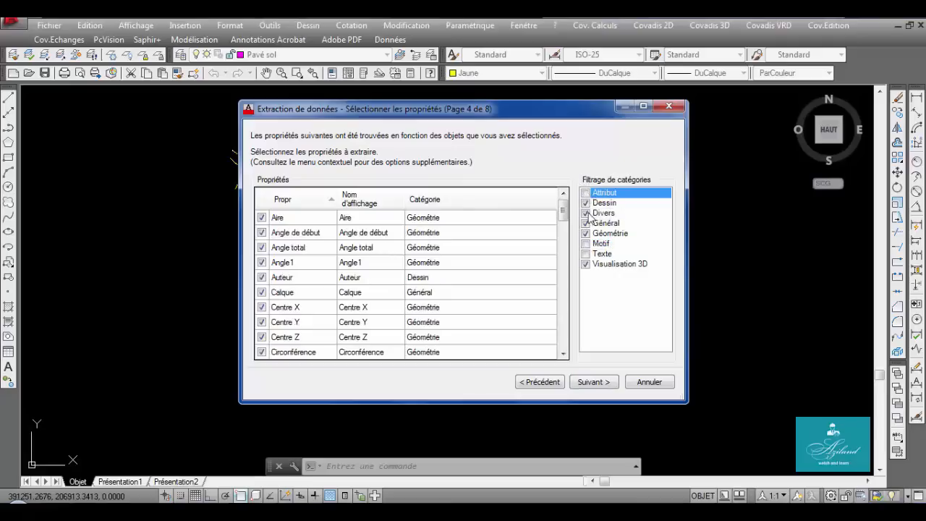
click(586, 264)
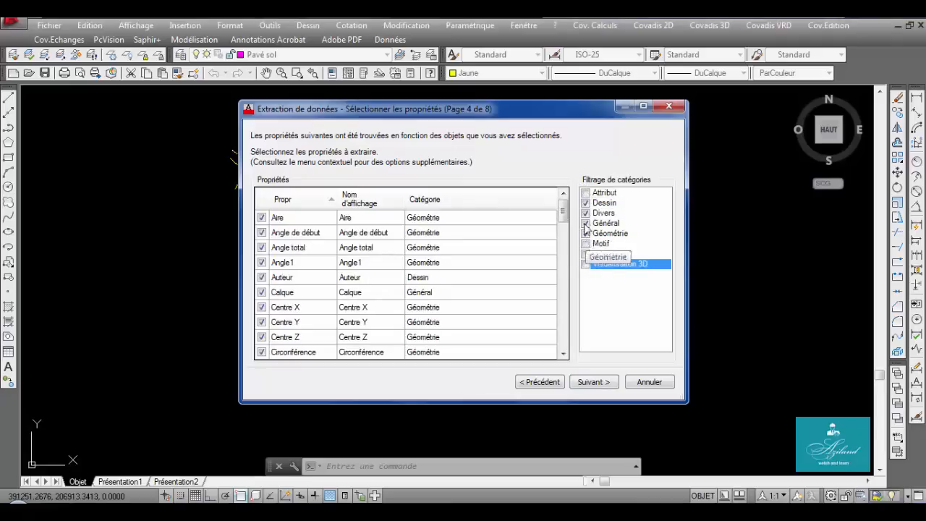
- Exclude the Aire, Angle de début, Angle total, Angle1 and Auteur properties from the extraction, keeping Calque included
click(262, 218)
click(262, 232)
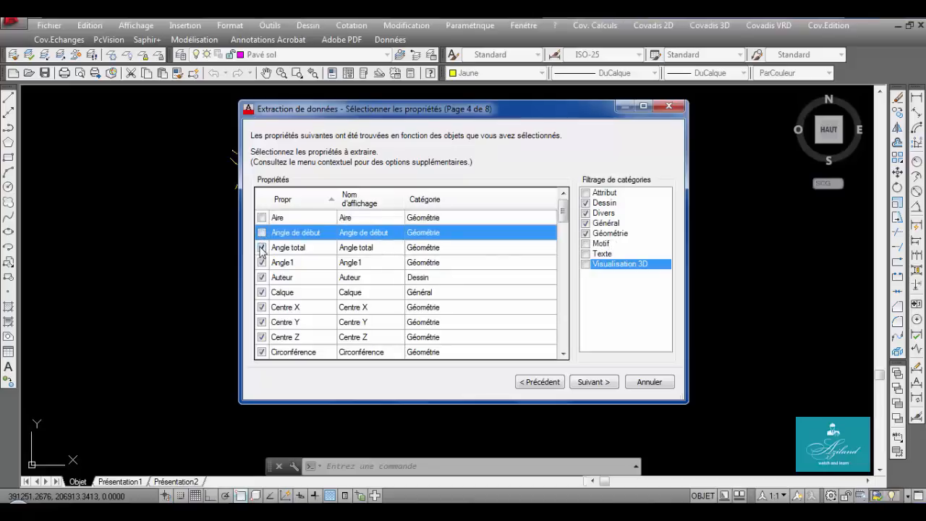
click(262, 247)
click(262, 262)
click(262, 277)
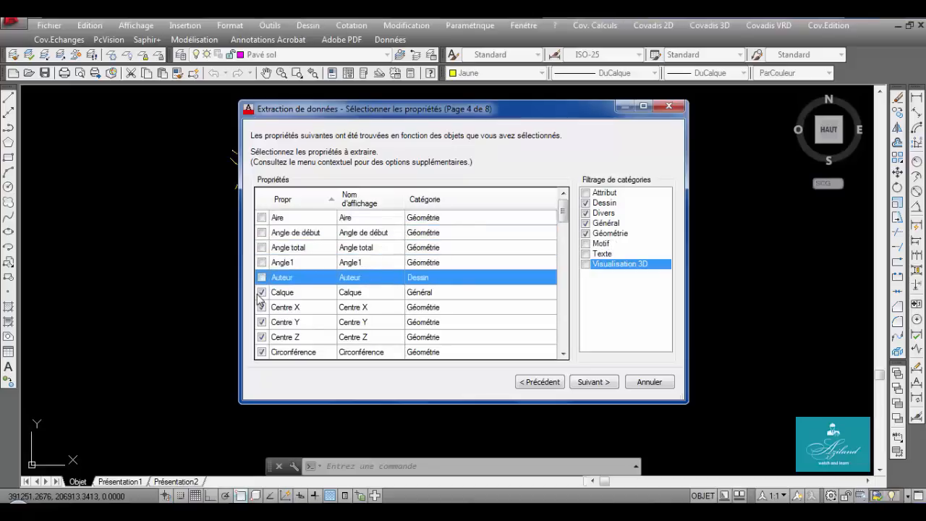
click(262, 293)
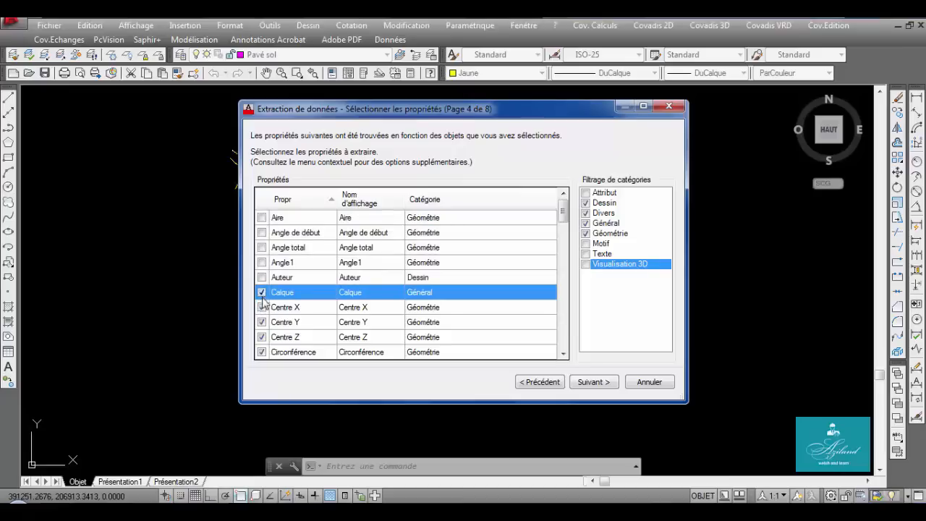
- Exclude the Centre X, Centre Y, Centre Z and Circonférence properties from the extraction
click(262, 307)
scroll(276, 239, down, 2)
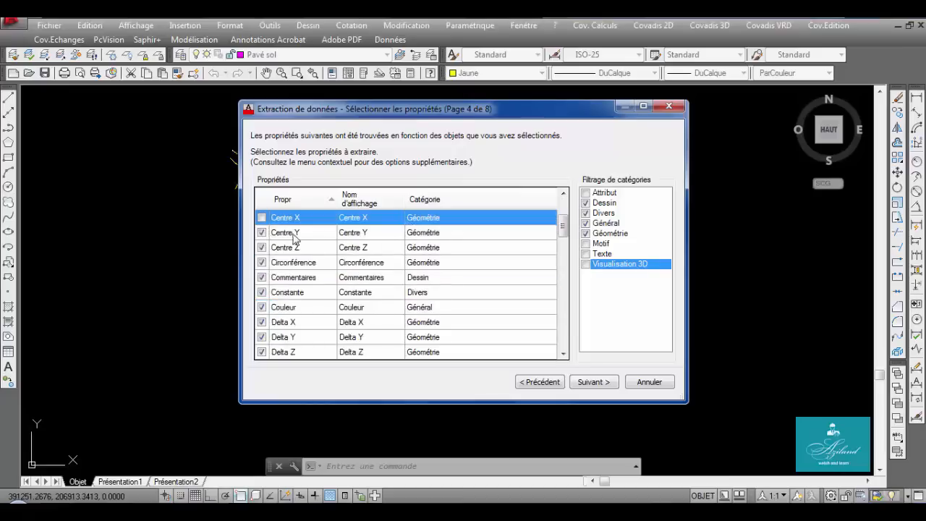
scroll(278, 249, up, 1)
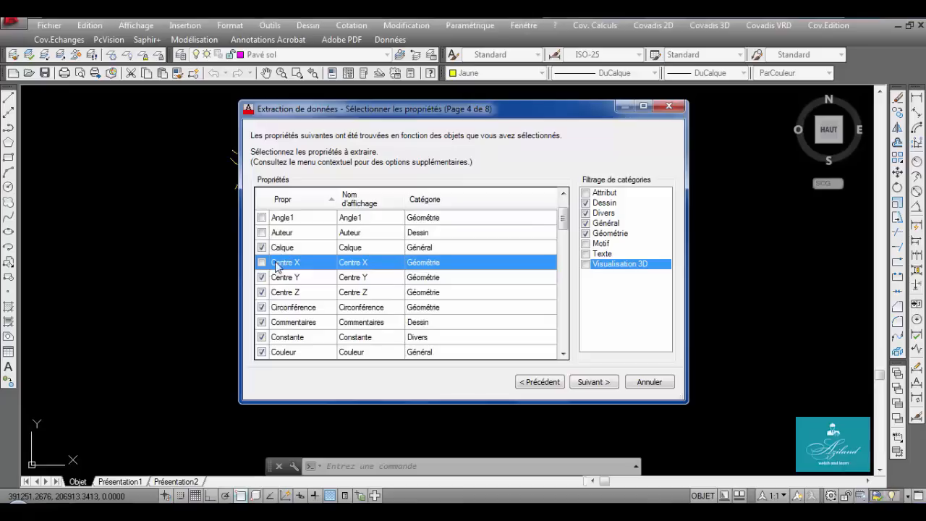
click(262, 277)
click(262, 292)
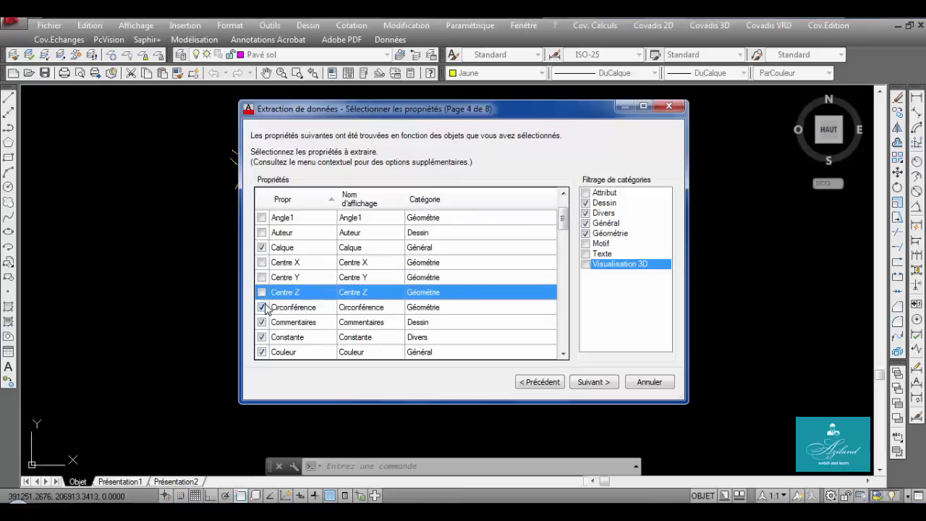
click(262, 307)
- Exclude the Commentaires, Constante and Couleur properties from the extraction
scroll(274, 288, down, 1)
click(262, 277)
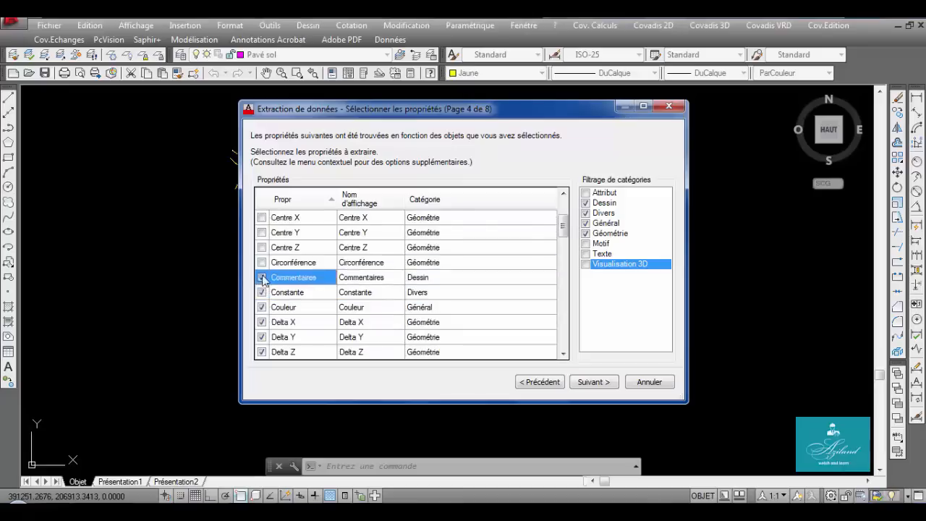
click(262, 292)
click(262, 307)
scroll(273, 299, down, 2)
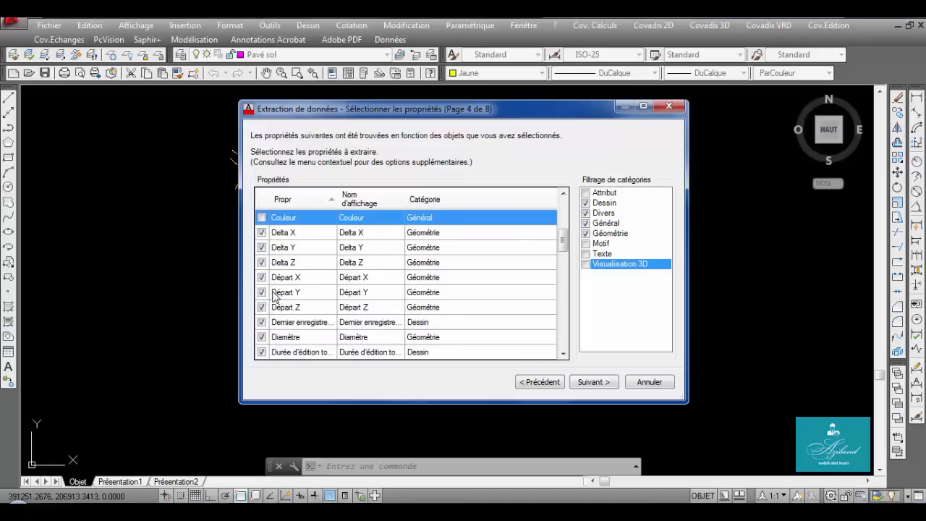
- Include Couleur again and exclude the X, Y and Z properties of both Delta and Départ
click(262, 233)
click(261, 247)
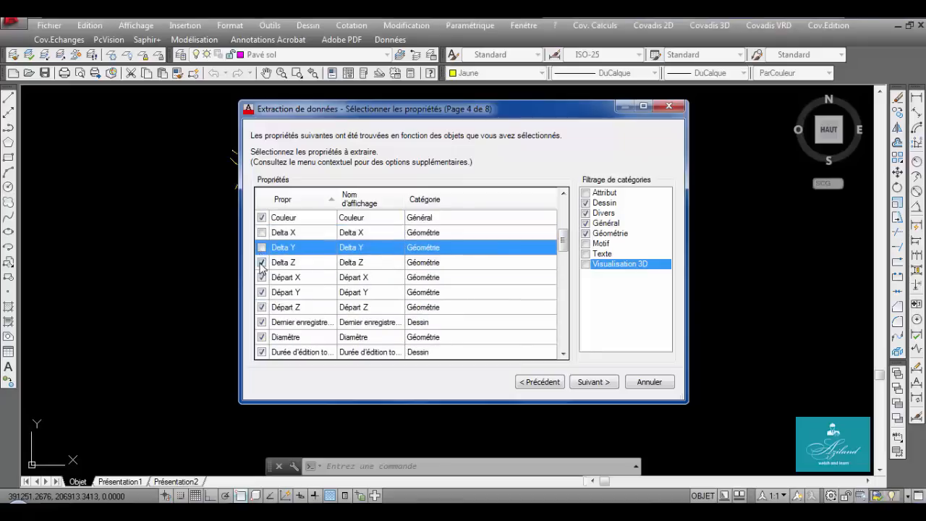
click(262, 263)
click(262, 278)
click(262, 292)
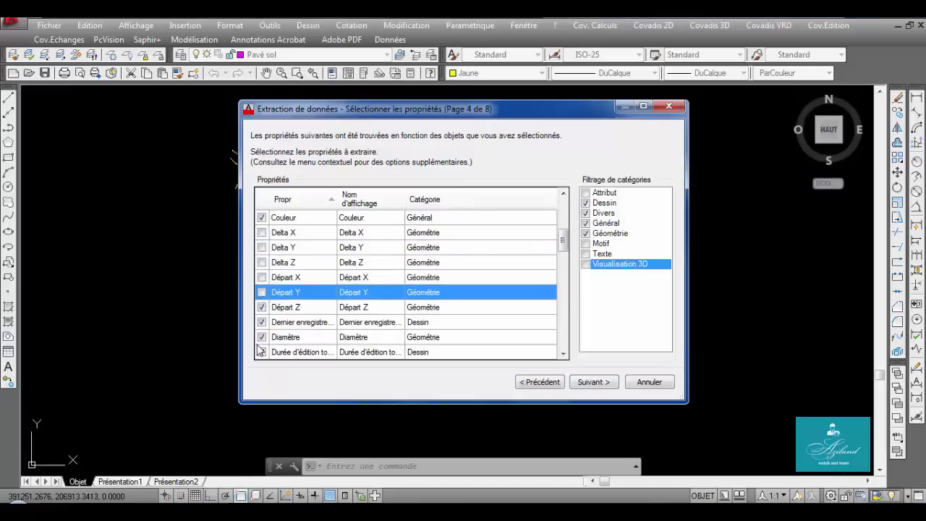
click(262, 308)
- Exclude the last-save (Dernier enregistrement), Diamètre and editing-time (Durée d'édition) properties
click(262, 322)
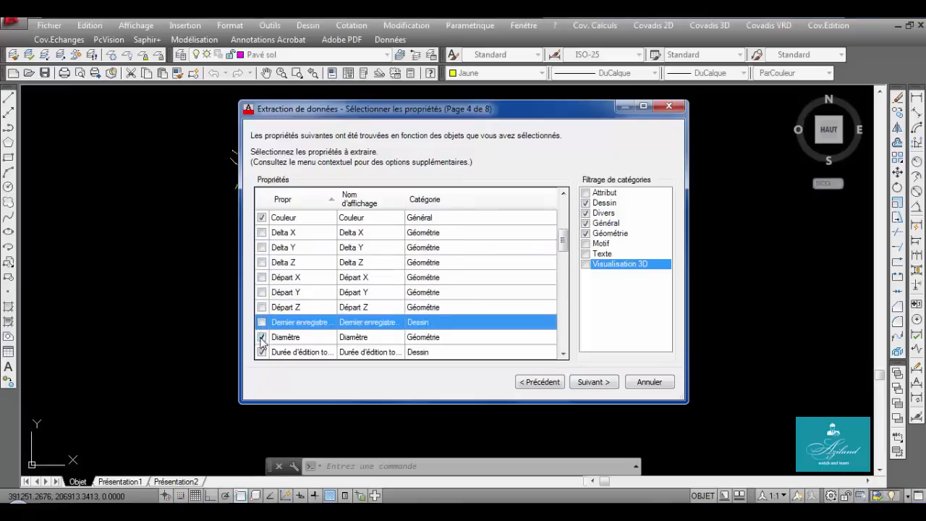
click(262, 338)
click(262, 351)
scroll(281, 312, down, 3)
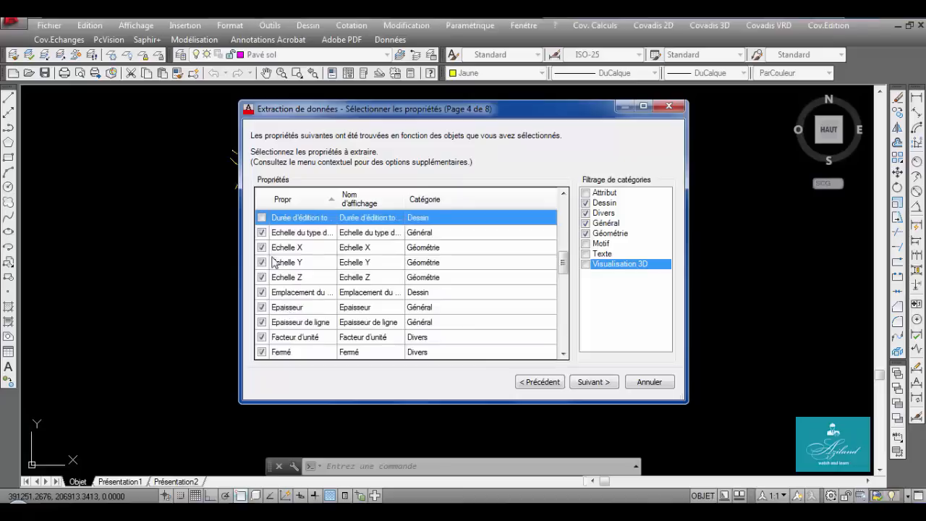
- Exclude the linetype scale, Echelle X, Echelle Y, Echelle Z and Emplacement properties from the extraction
click(262, 232)
click(262, 248)
click(262, 262)
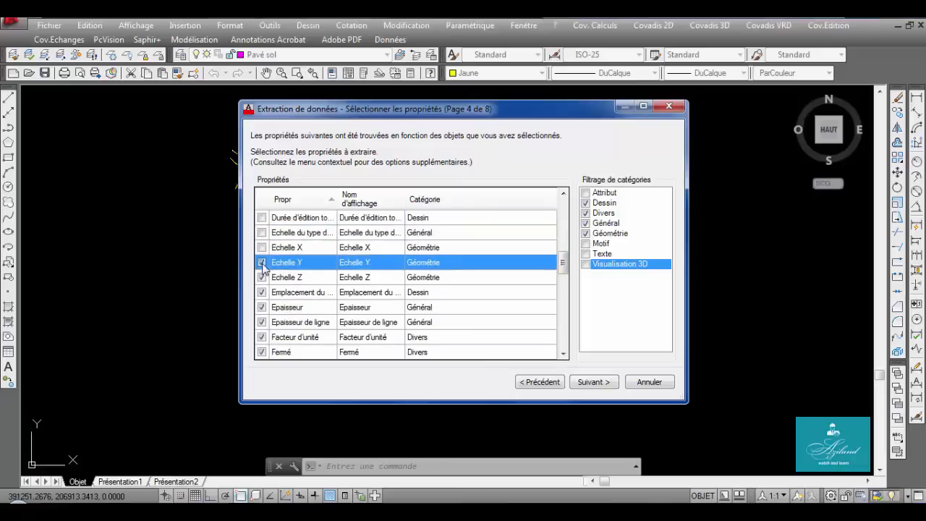
click(262, 277)
click(262, 293)
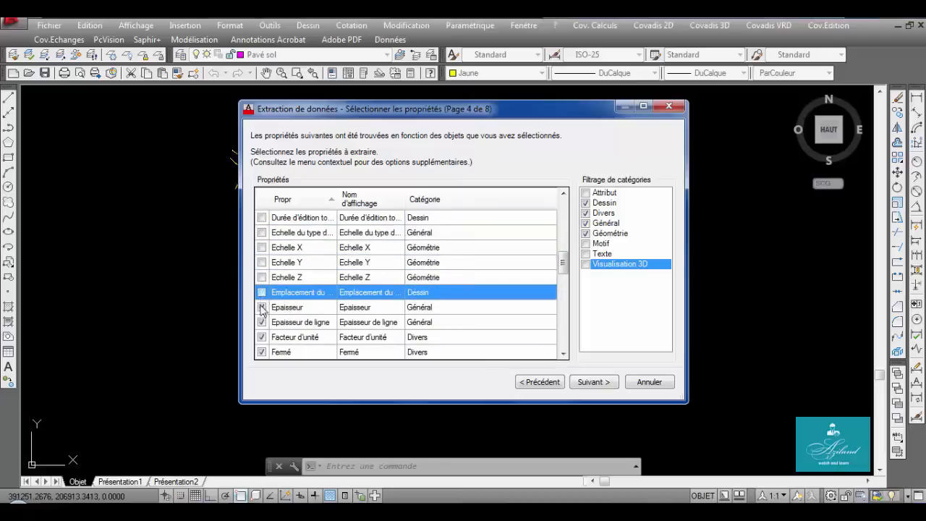
- Exclude the Epaisseur, Epaisseur de ligne, Facteur d'unité and Fermé properties from the extraction
click(262, 308)
click(262, 322)
scroll(268, 312, down, 2)
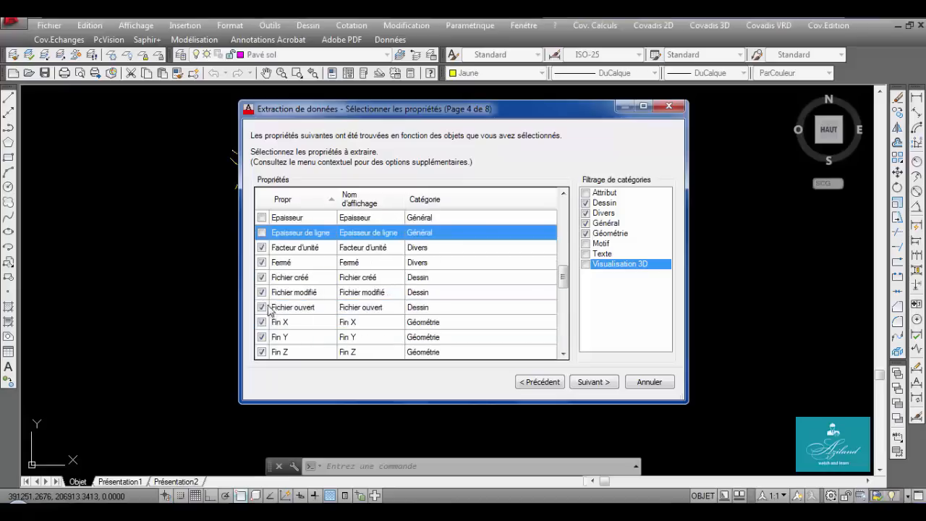
click(262, 248)
click(262, 263)
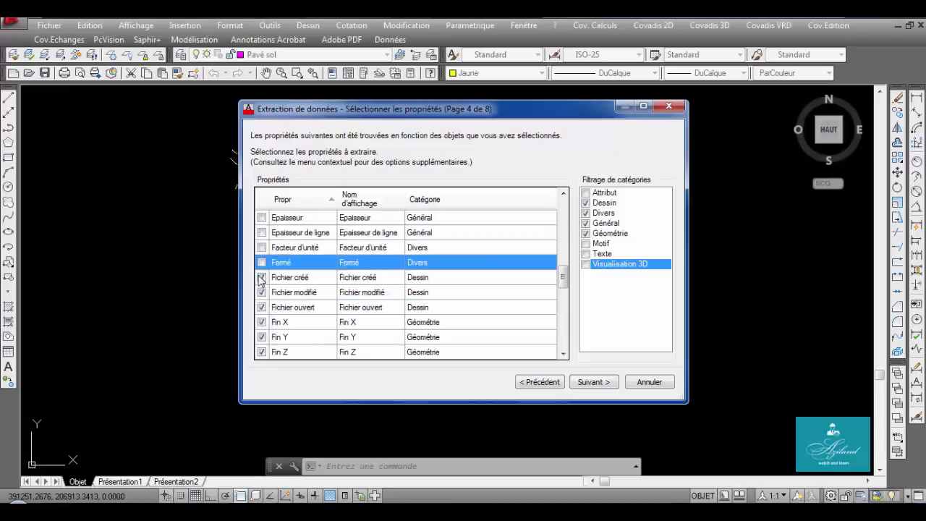
- Exclude the Fichier créé, Fichier modifié, Fichier ouvert, Fin X, Fin Y and Fin Z properties from the extraction
click(262, 277)
click(262, 293)
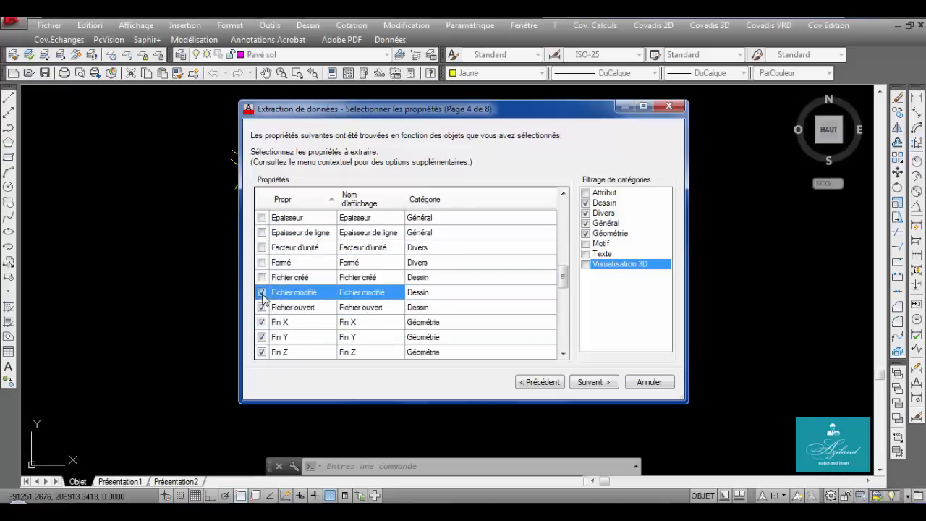
click(262, 307)
click(262, 322)
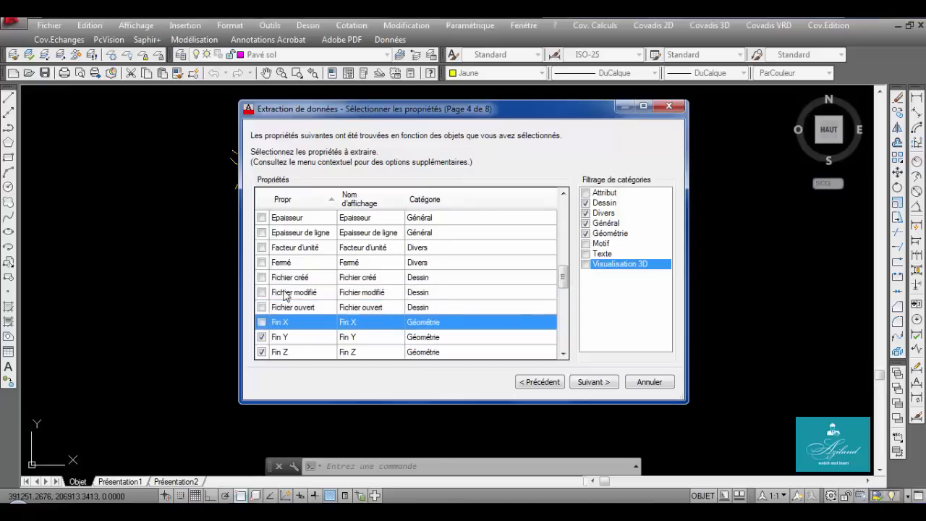
scroll(286, 293, down, 3)
scroll(275, 243, up, 1)
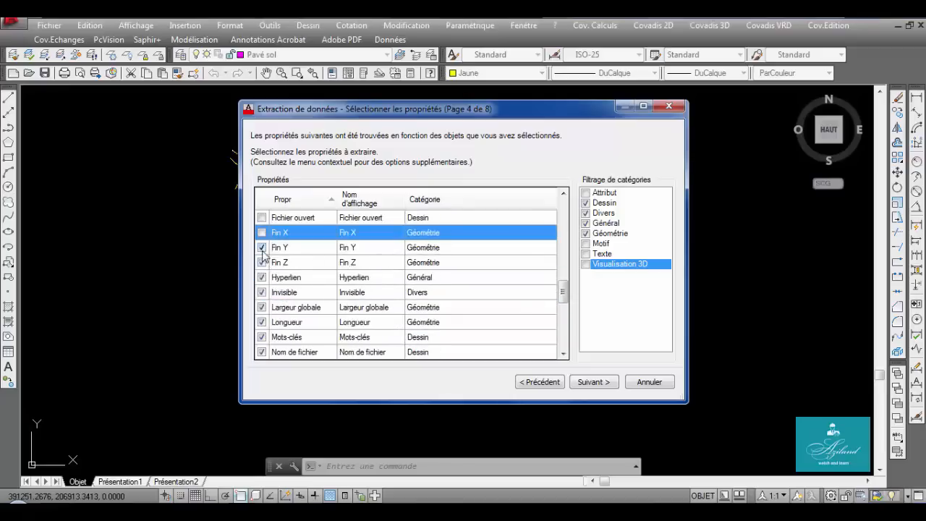
click(262, 247)
click(262, 263)
- Exclude Hyperlien, Invisible, Mots-clés, Nom de fichier and Numéro de révision, keeping Largeur globale and Longueur included
click(262, 278)
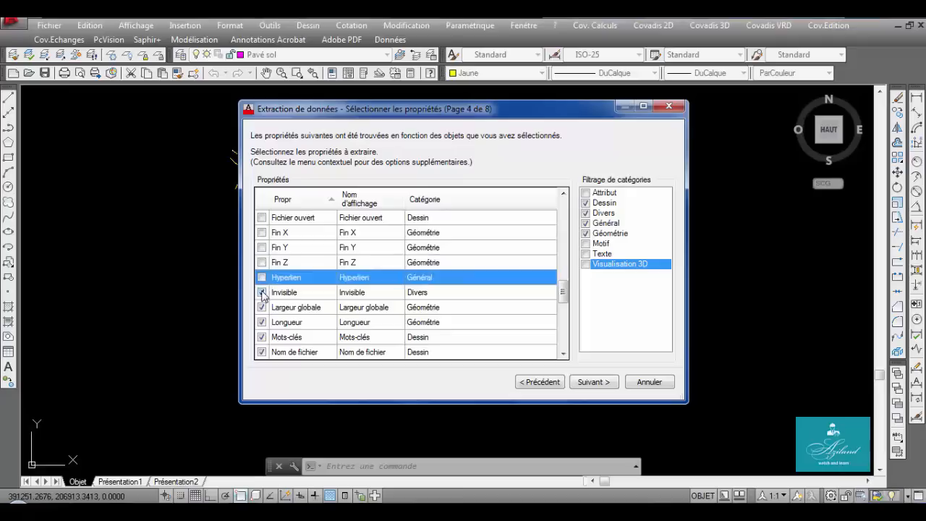
click(262, 292)
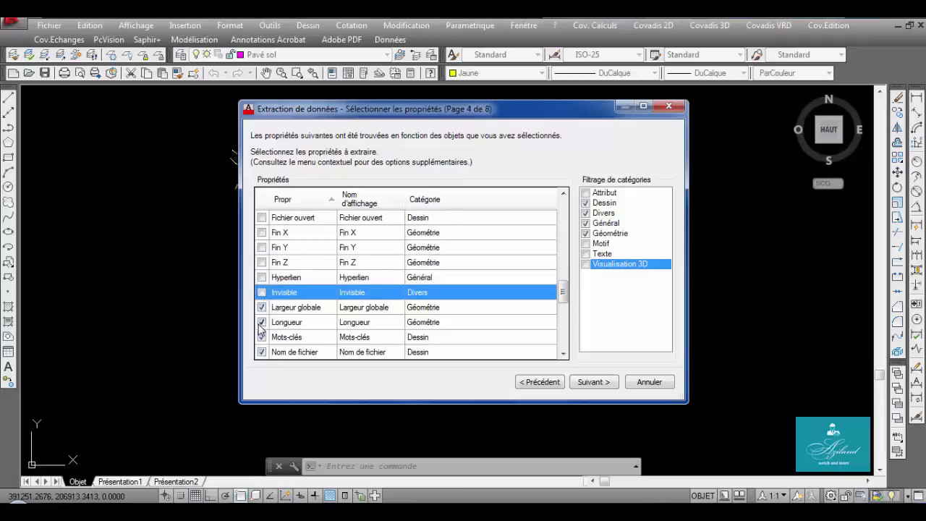
scroll(265, 315, down, 1)
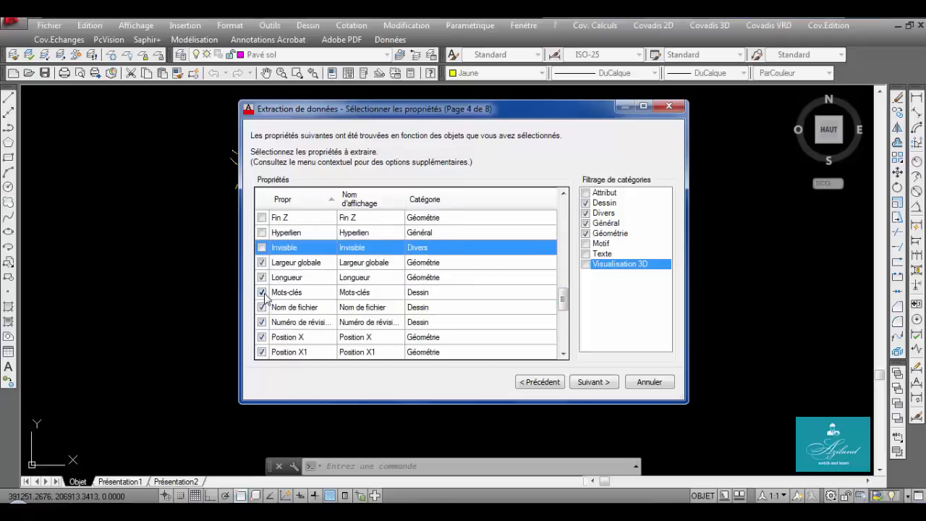
click(262, 292)
click(262, 307)
click(262, 322)
scroll(275, 278, down, 1)
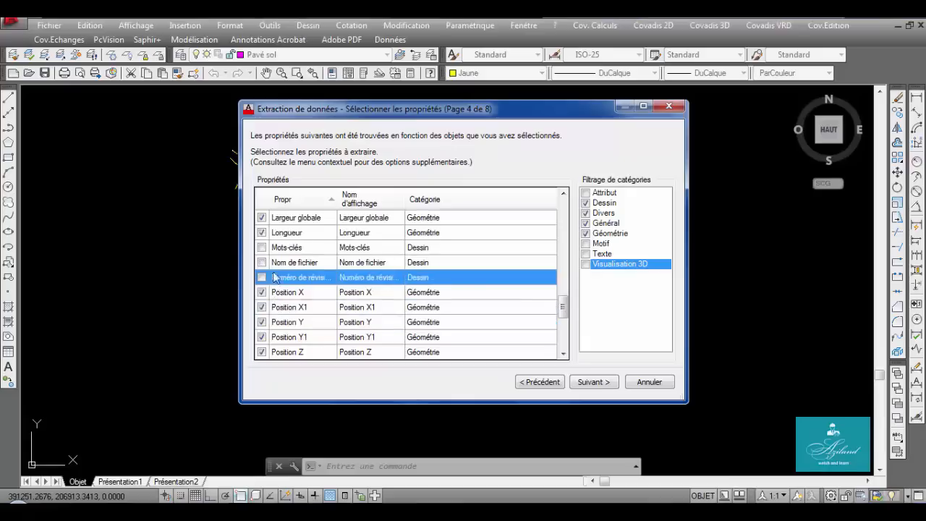
- Exclude the Position X, X1, Y, Y1, Z and Z1 properties from the extraction
click(262, 293)
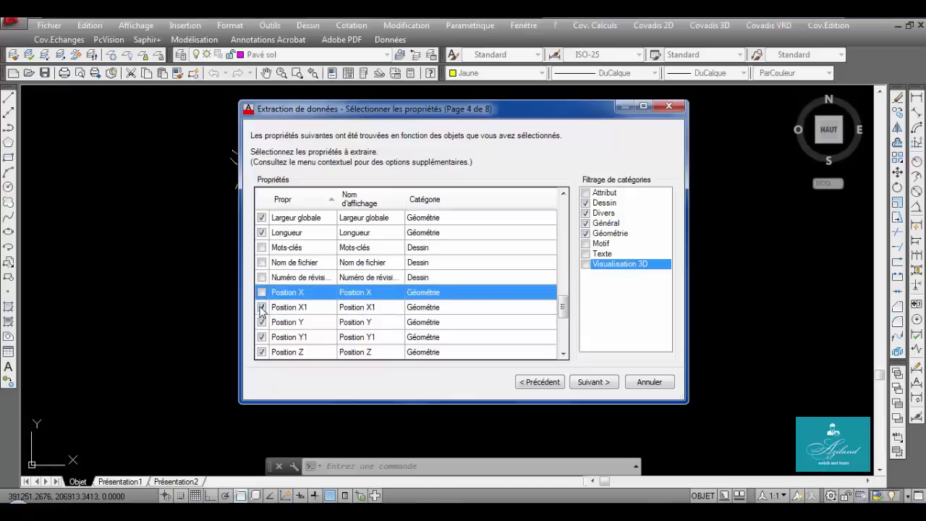
click(262, 306)
click(262, 322)
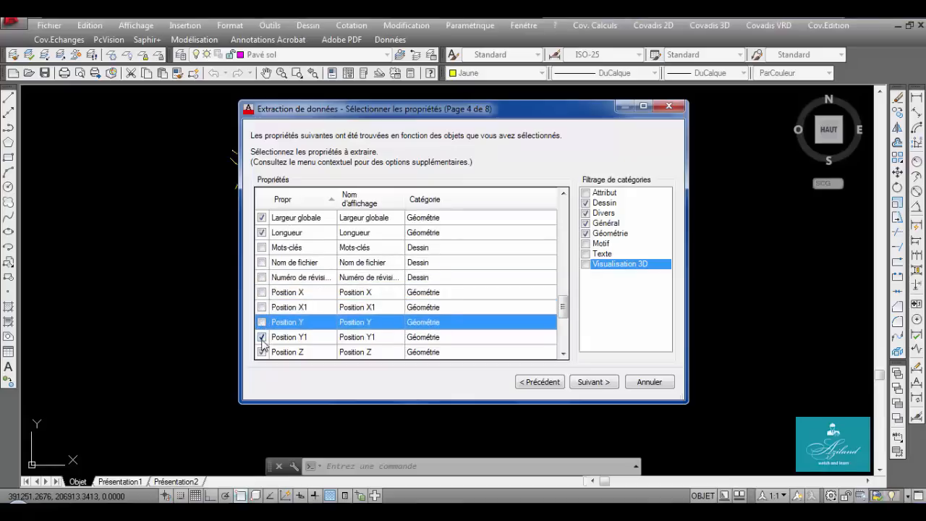
click(262, 338)
click(262, 352)
scroll(271, 315, down, 3)
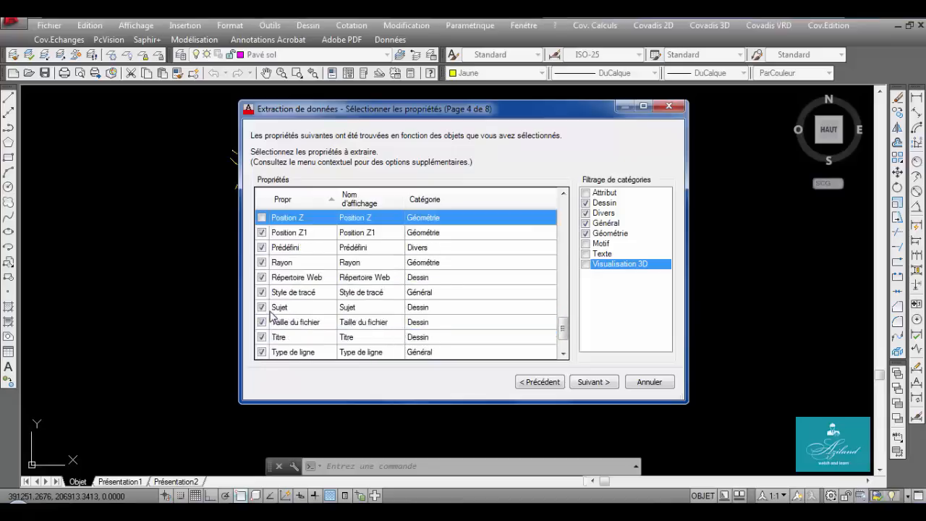
click(262, 232)
- Exclude the Prédéfini, Rayon, Répertoire Web and Style de tracé properties from the extraction
click(262, 248)
click(262, 277)
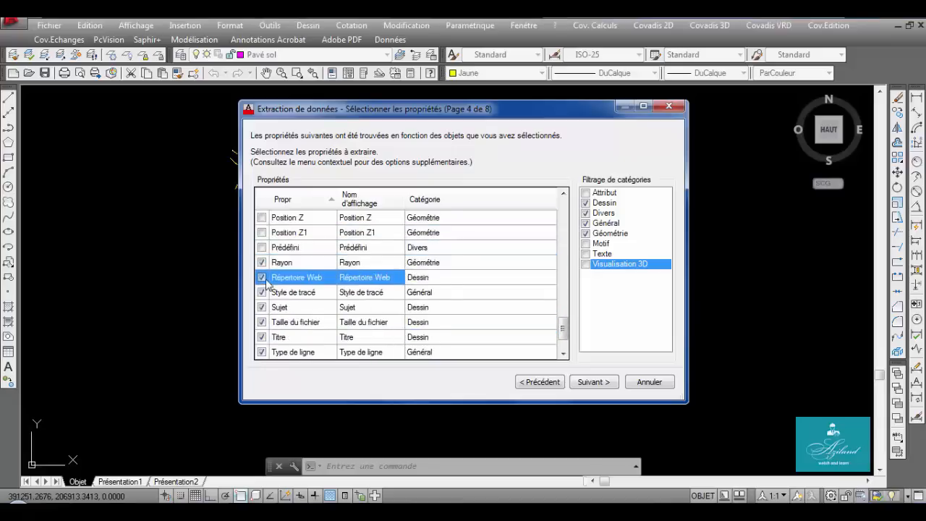
click(263, 266)
click(262, 292)
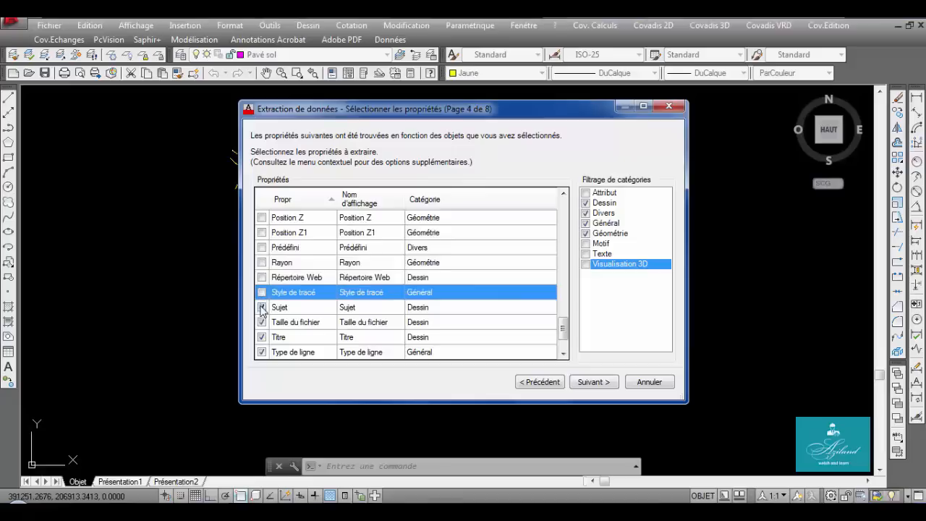
- Exclude the Sujet, Taille du fichier, Titre and Type de ligne properties from the extraction
click(262, 309)
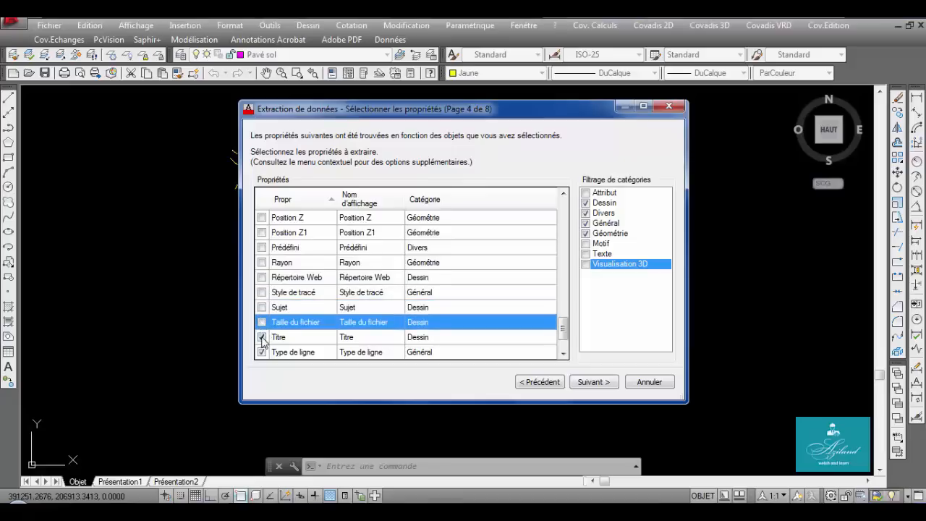
click(262, 338)
click(262, 352)
scroll(275, 327, down, 1)
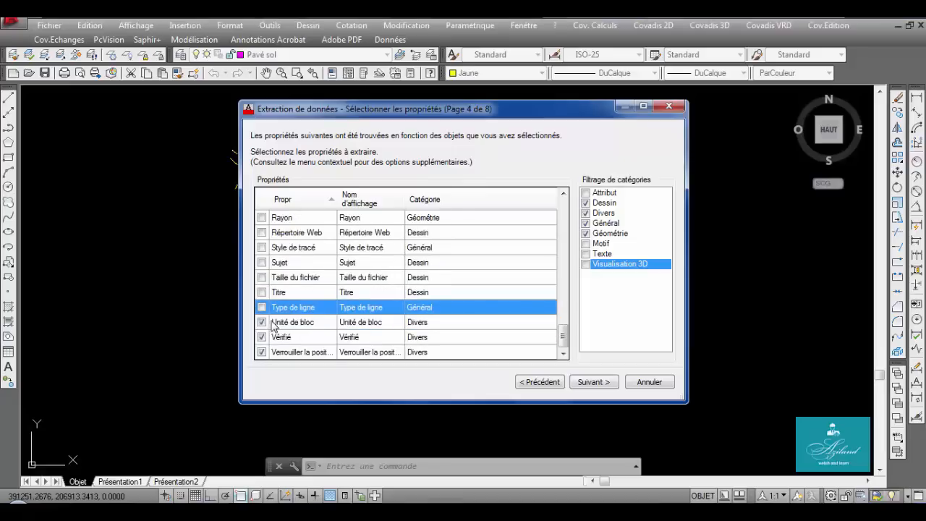
- Exclude the Unité de bloc, Vérifié and position-lock properties, and continue to the data refinement page
click(262, 322)
click(262, 338)
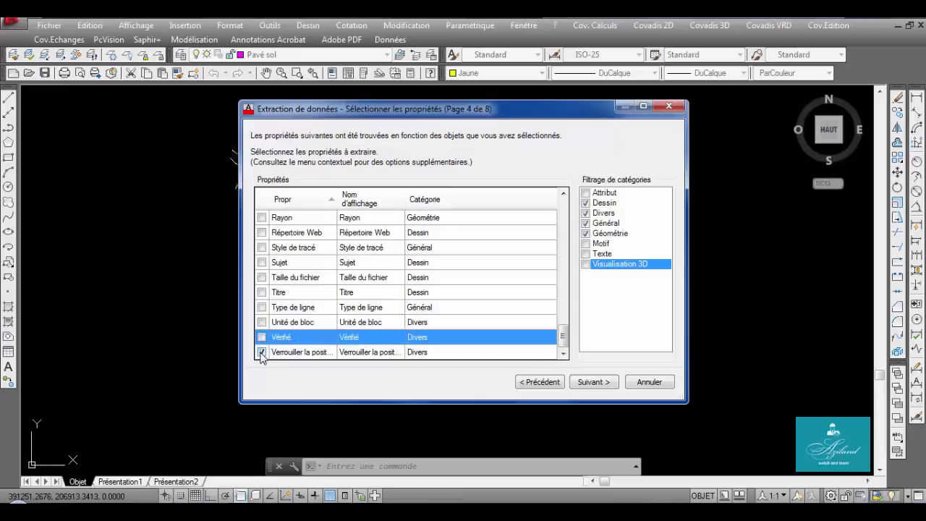
click(262, 351)
click(612, 388)
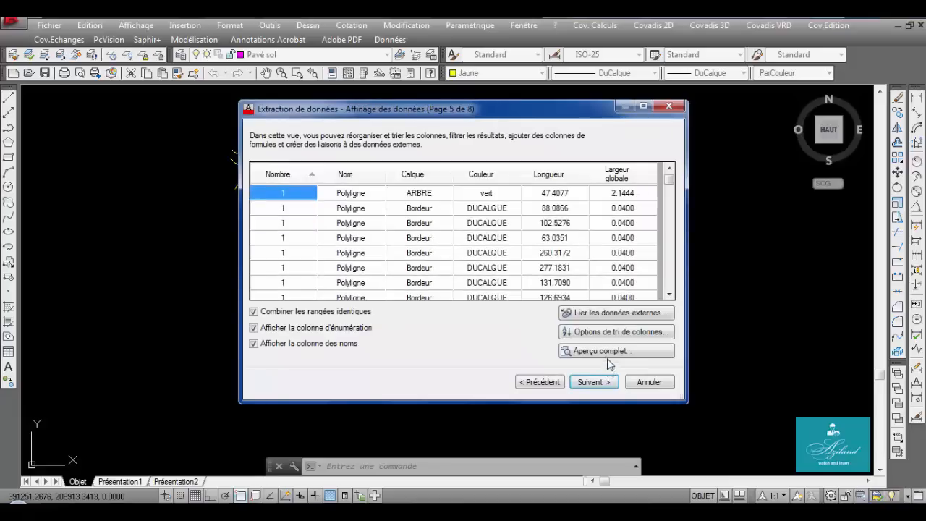
- Look through the extracted polyline rows, examining their layer, colour, length and global width values
click(622, 213)
scroll(627, 225, down, 4)
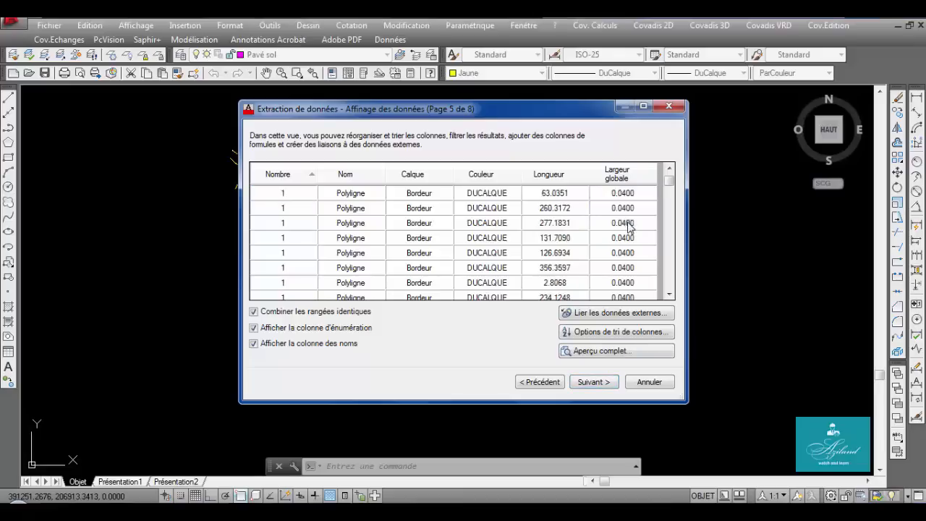
scroll(601, 239, up, 5)
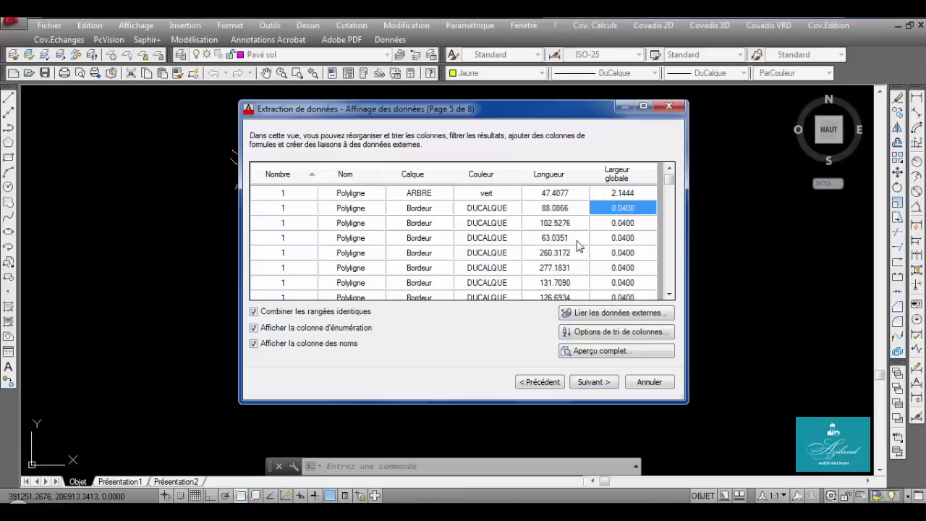
scroll(487, 199, down, 6)
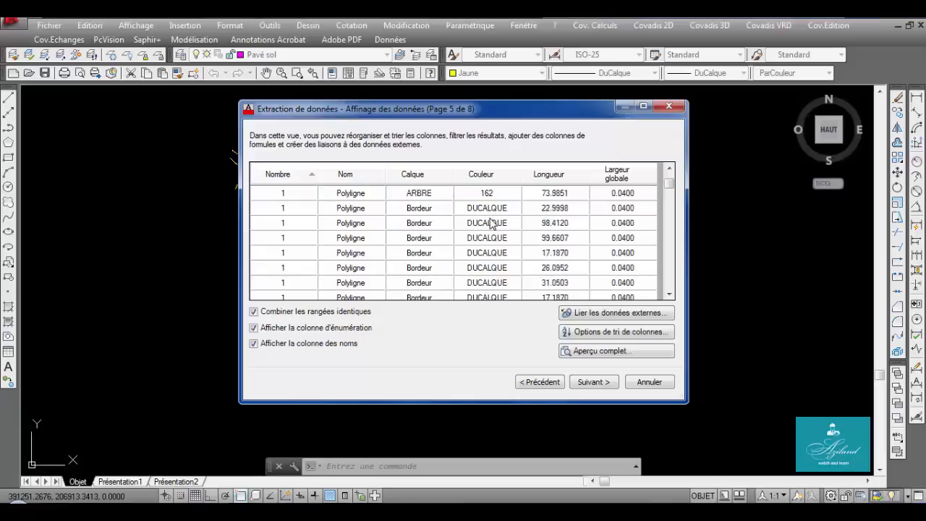
scroll(493, 224, down, 1)
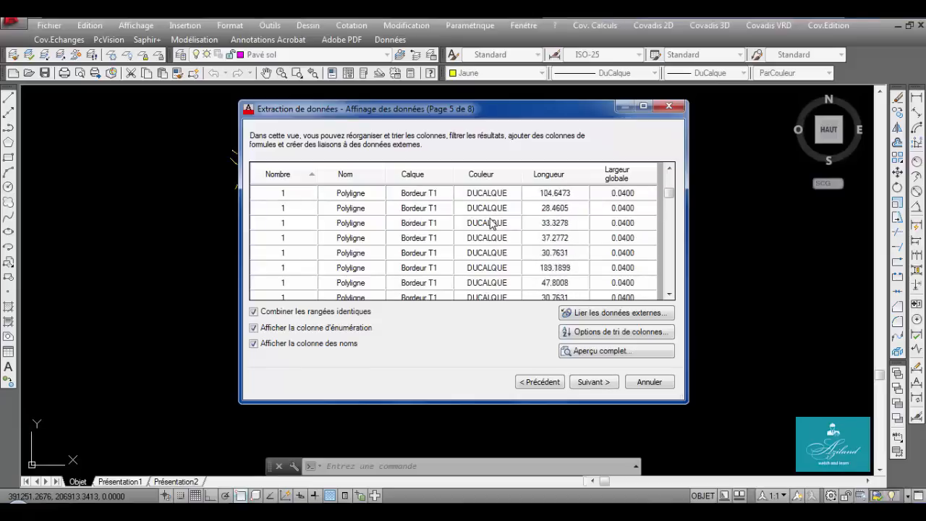
scroll(492, 224, down, 4)
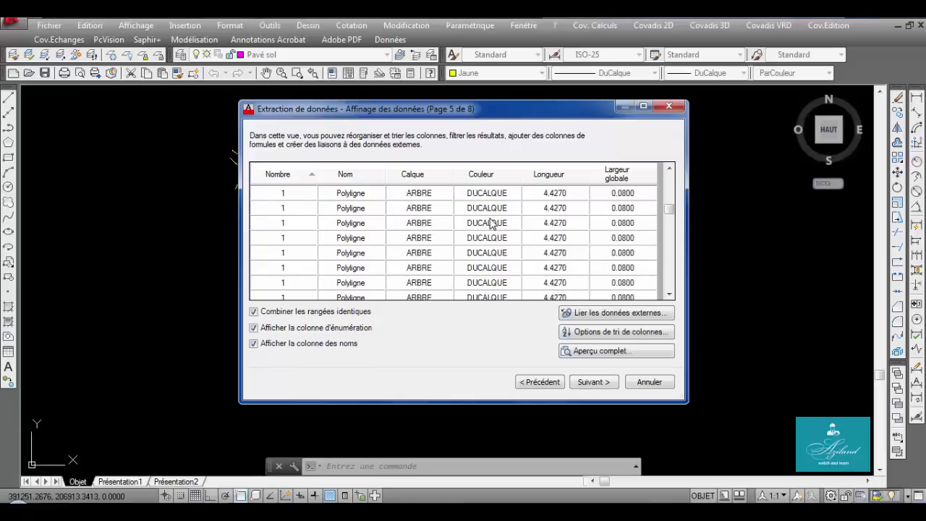
scroll(492, 224, down, 8)
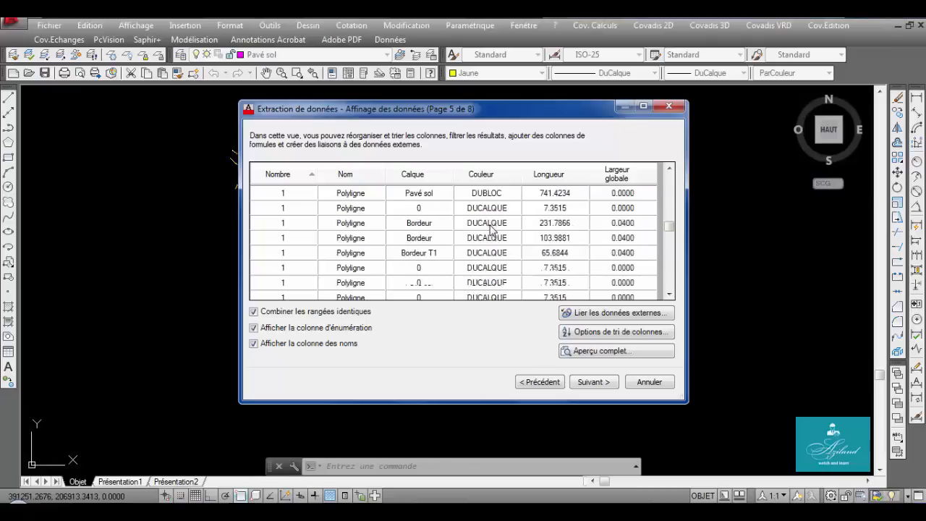
scroll(490, 230, down, 5)
- Sort the extracted rows by layer (Calque) and locate the Bordeur T1 and Bordure T4 entries
click(434, 176)
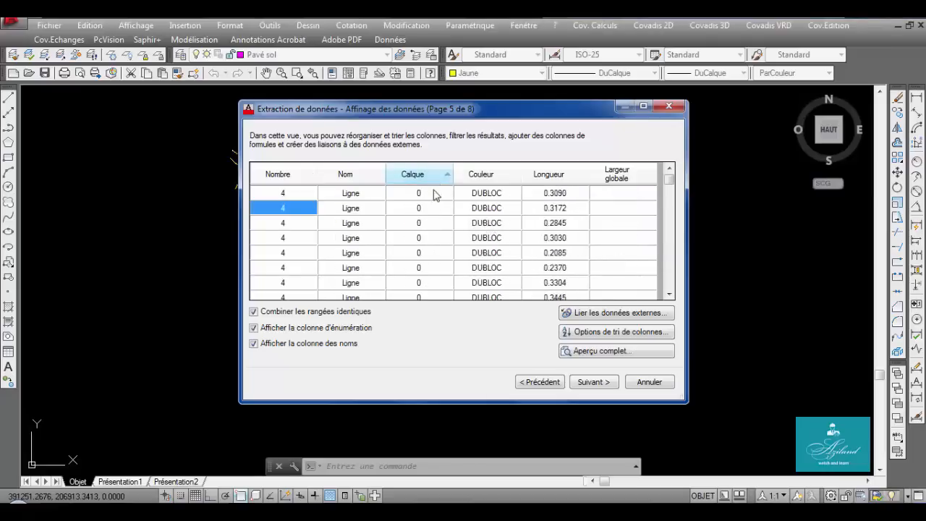
scroll(436, 213, down, 6)
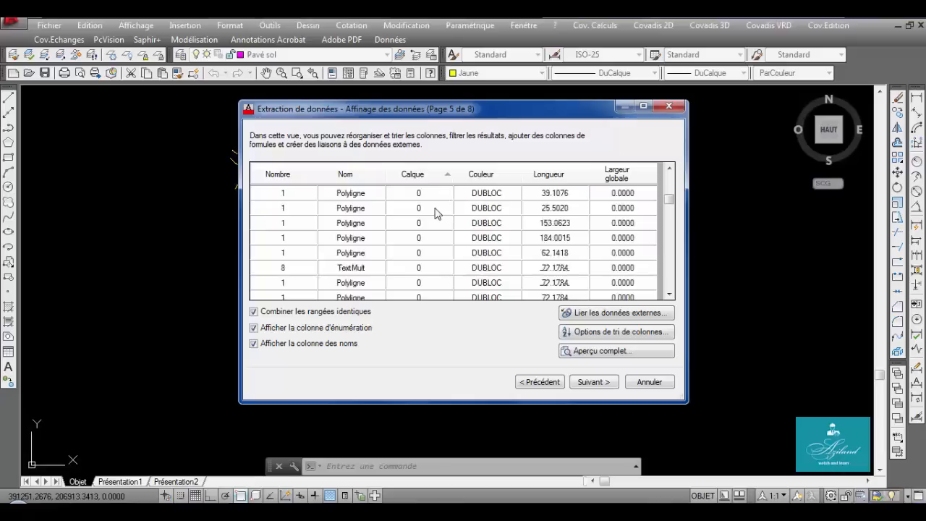
scroll(437, 213, down, 6)
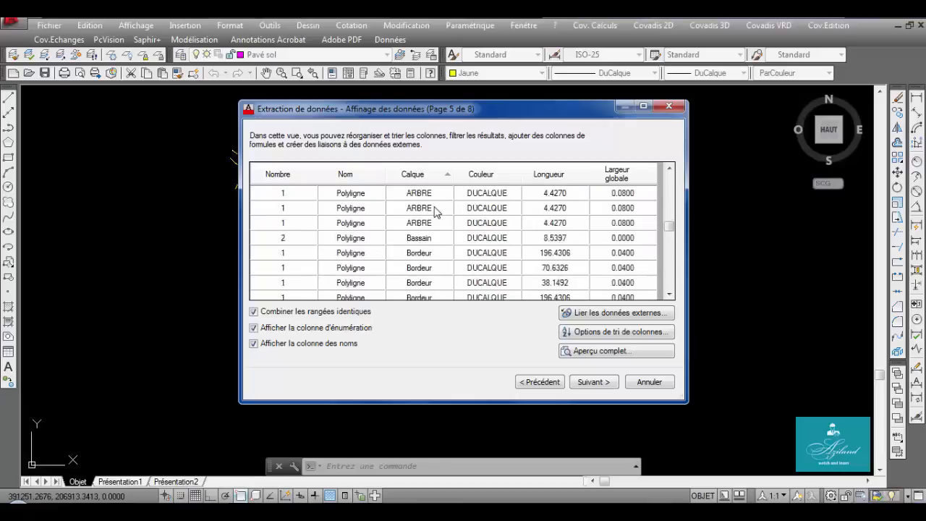
scroll(436, 212, down, 6)
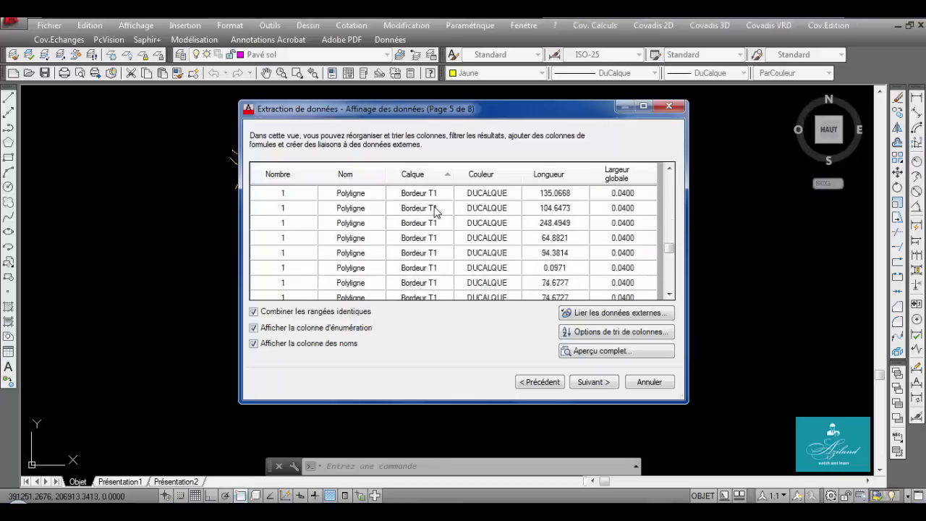
scroll(419, 252, down, 6)
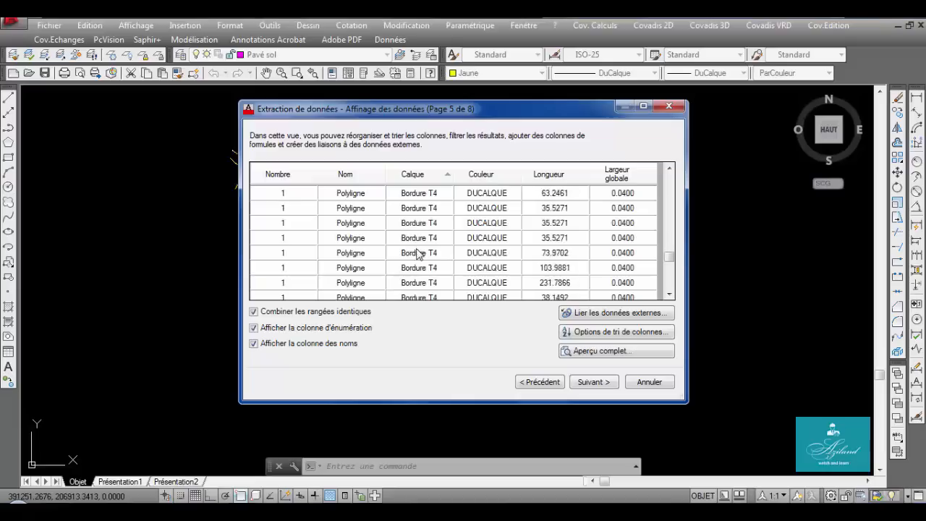
scroll(418, 253, up, 5)
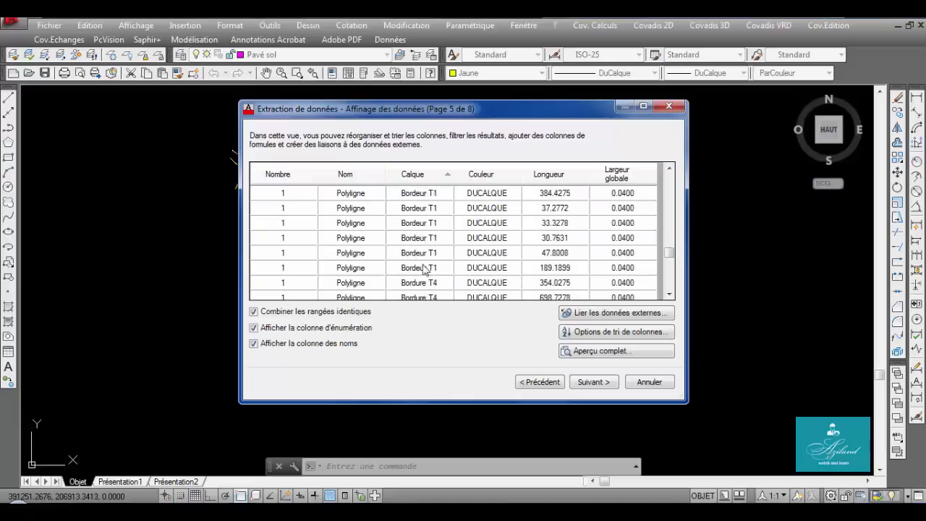
scroll(423, 268, down, 3)
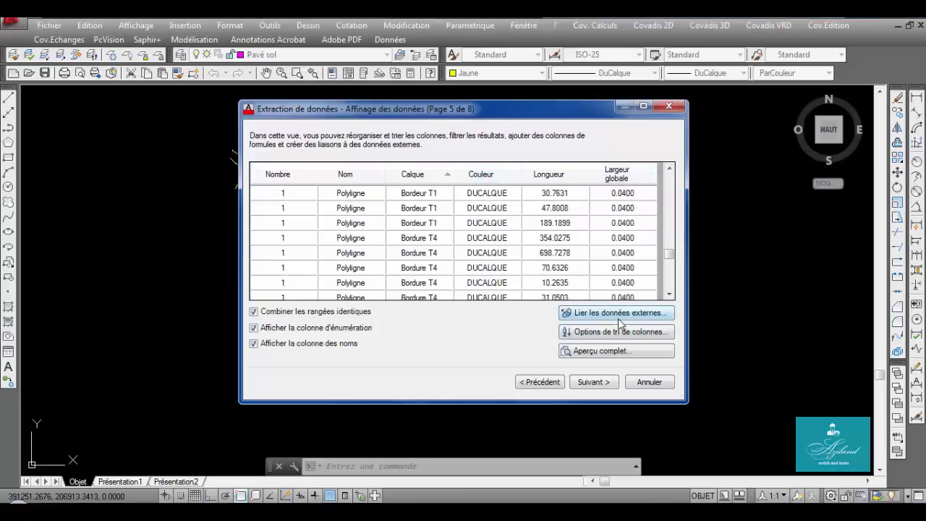
- Return to the property selection, exclude Largeur globale and Couleur, and continue to the data refinement page
click(540, 382)
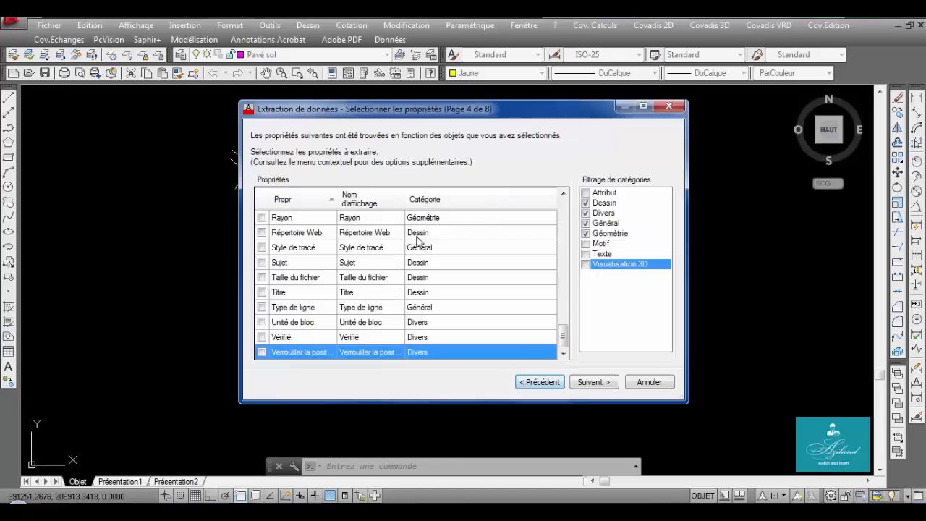
click(280, 298)
scroll(281, 300, up, 8)
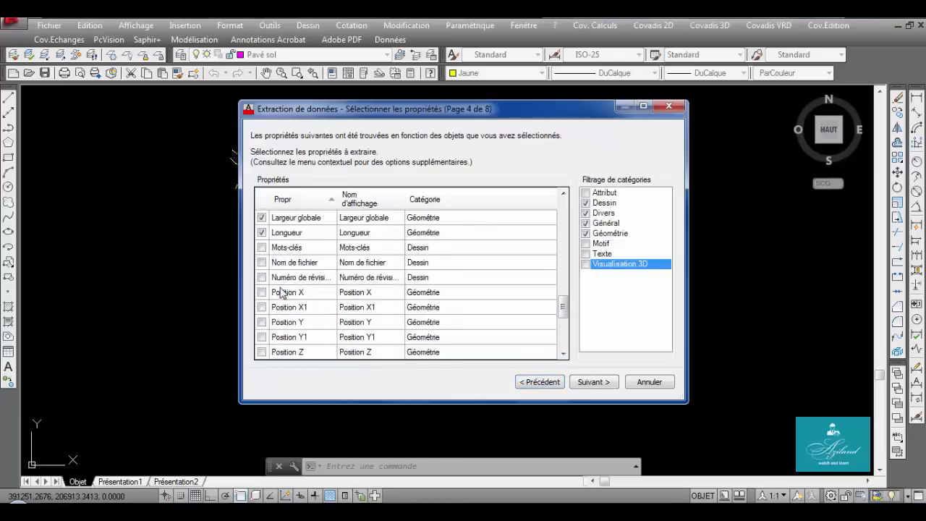
scroll(282, 293, down, 3)
scroll(282, 293, down, 1)
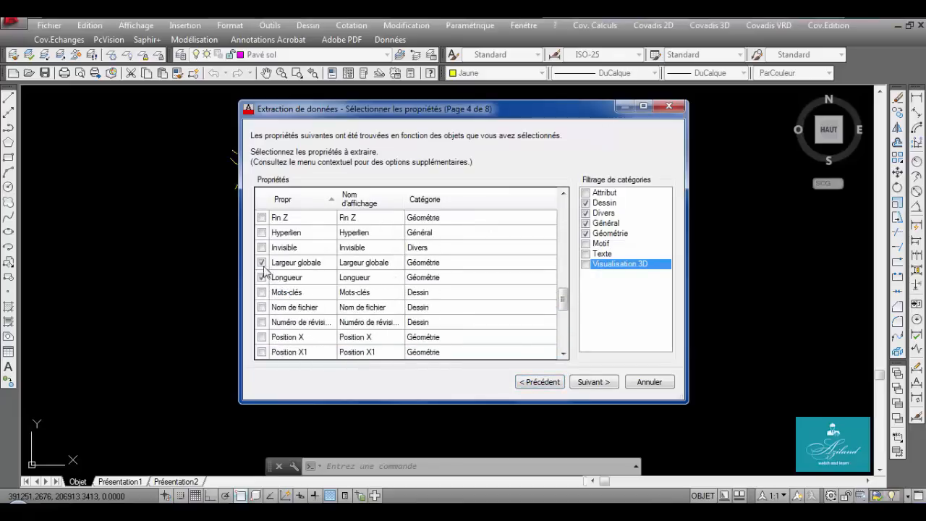
click(275, 267)
scroll(296, 289, up, 3)
scroll(296, 289, up, 7)
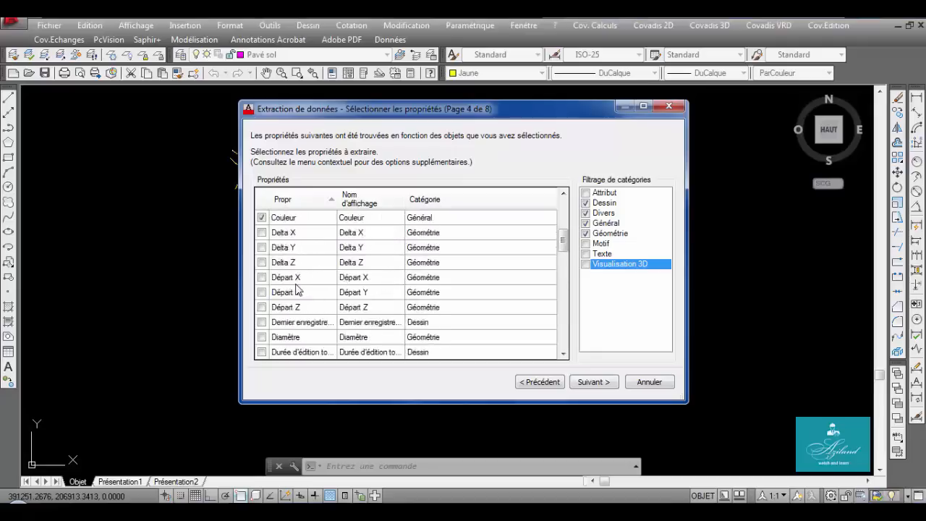
click(264, 309)
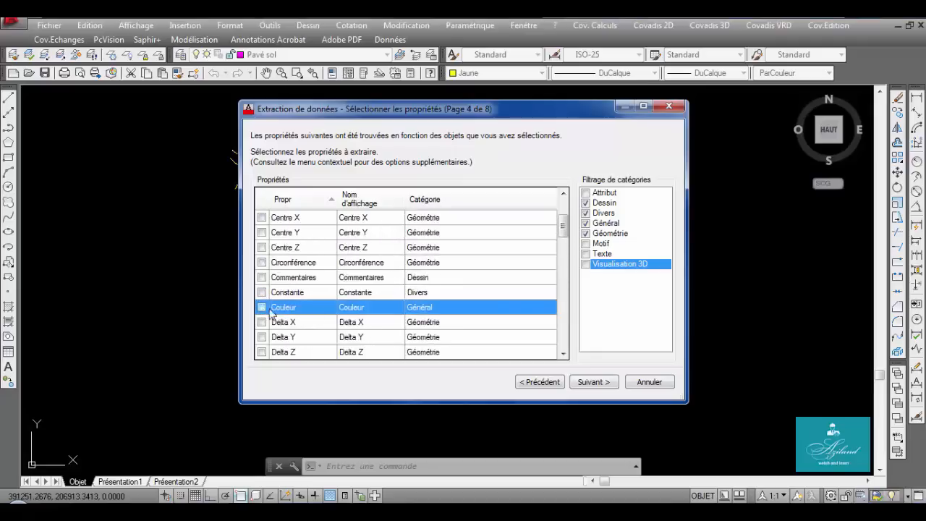
click(579, 382)
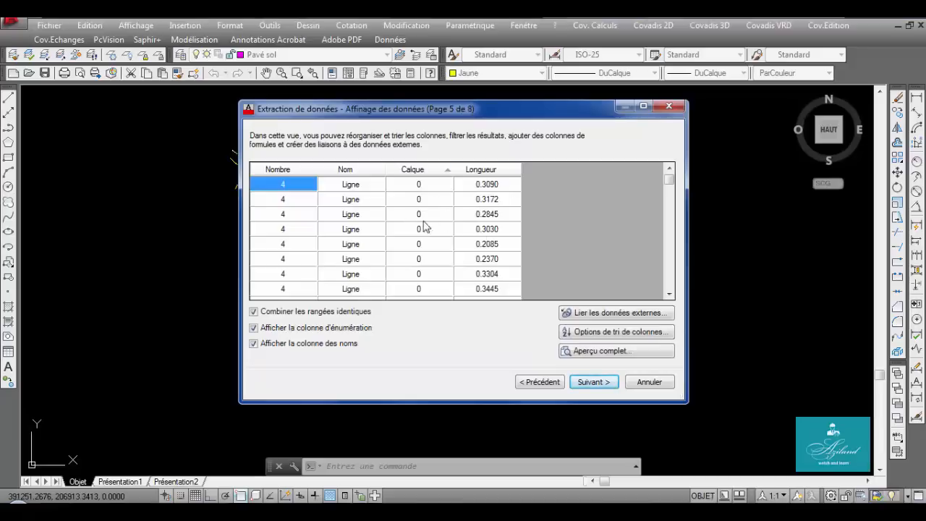
- Check the layer and length rows in the reduced table, and continue to the output options page
click(430, 229)
scroll(430, 229, down, 5)
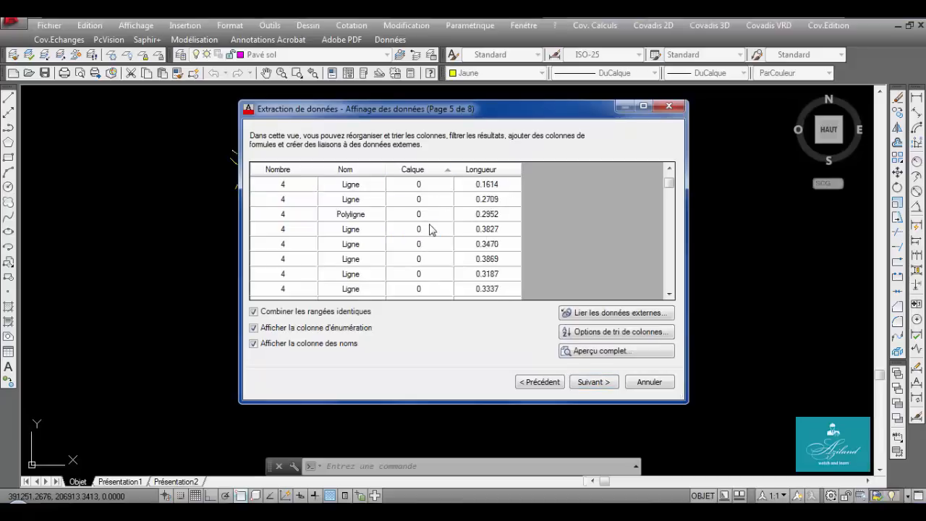
scroll(430, 230, down, 6)
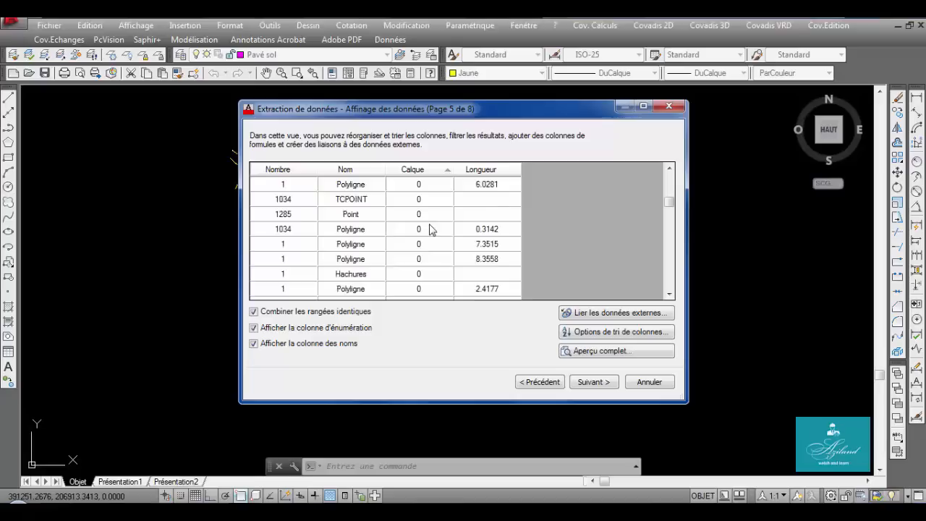
scroll(430, 229, down, 3)
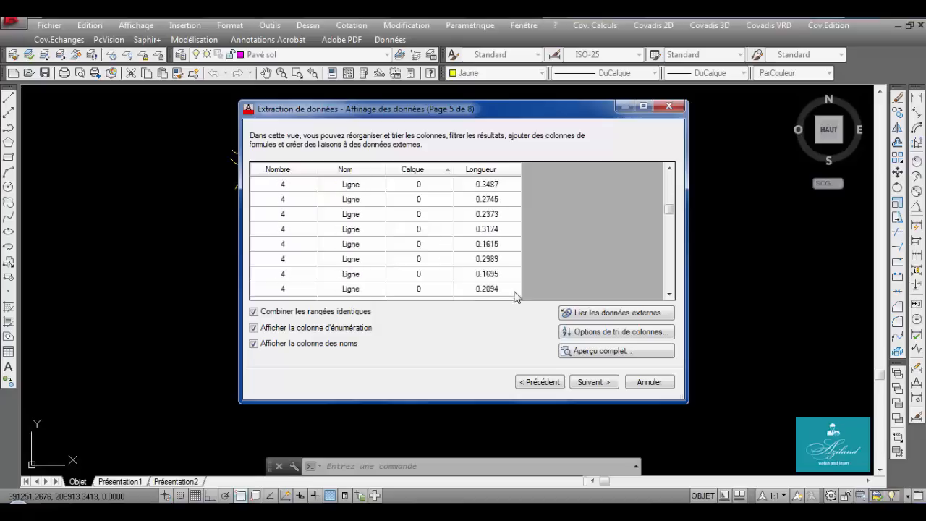
click(611, 384)
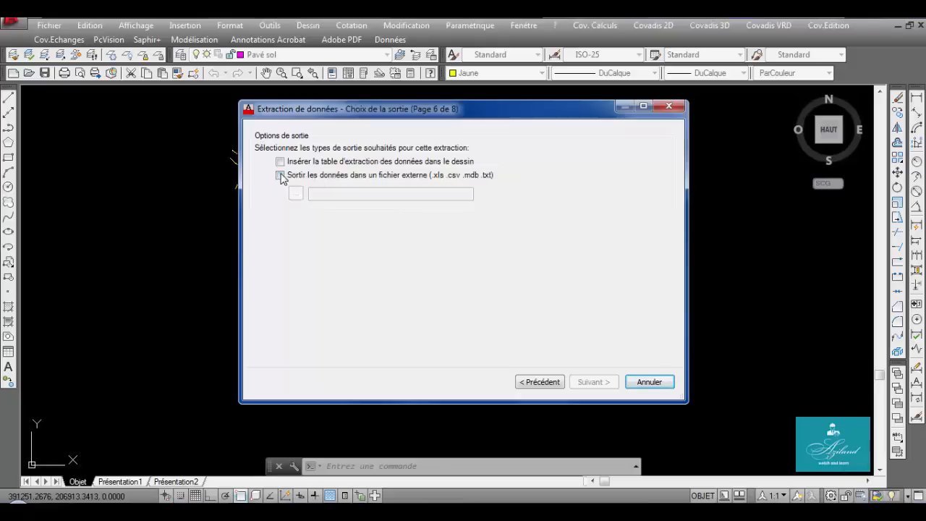
- Output the extracted data to an external file named voirie 22.xls saved on the desktop (Bureau)
click(280, 176)
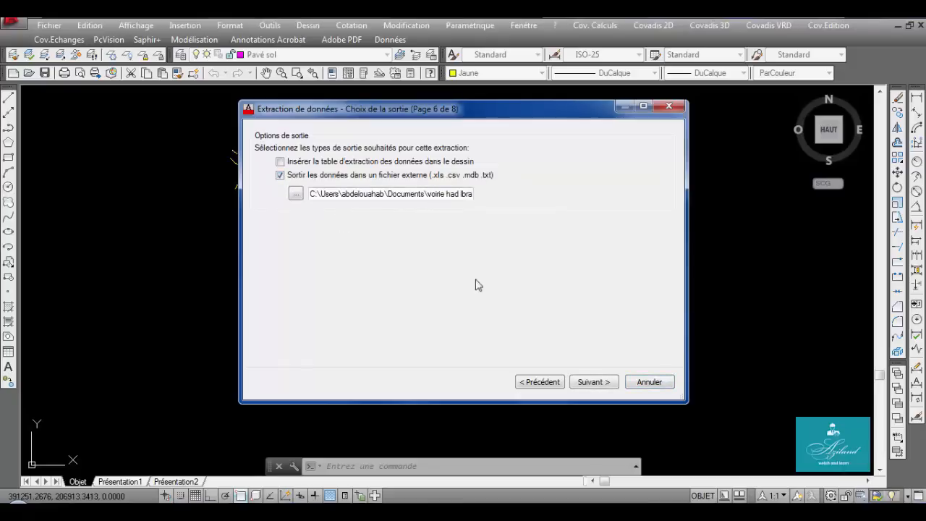
click(296, 194)
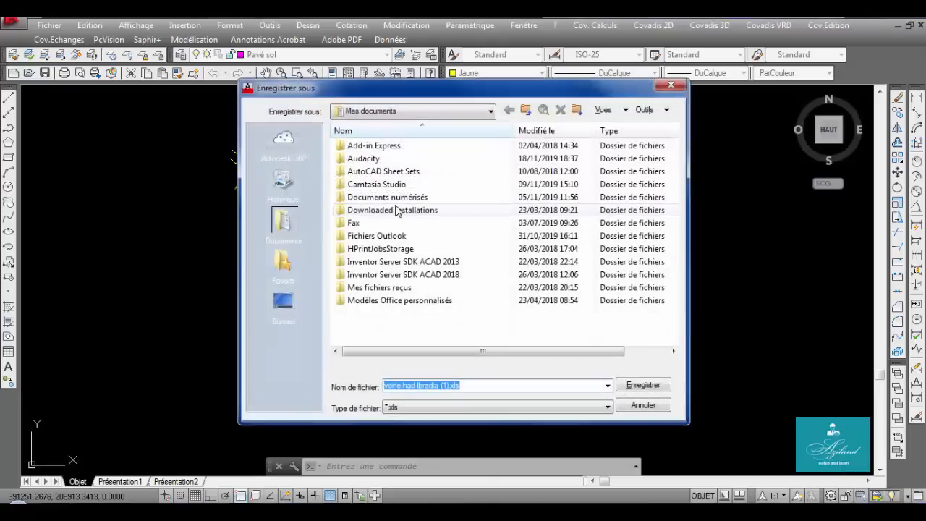
click(285, 302)
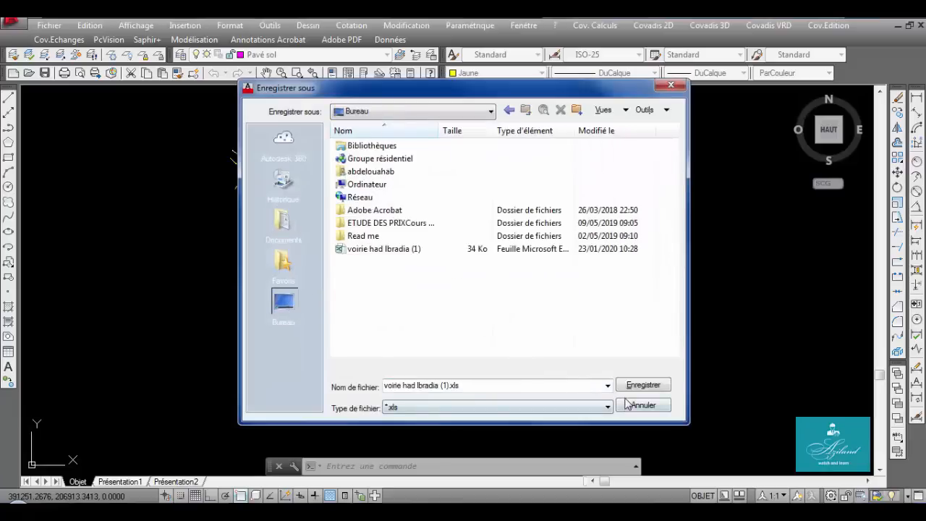
click(443, 386)
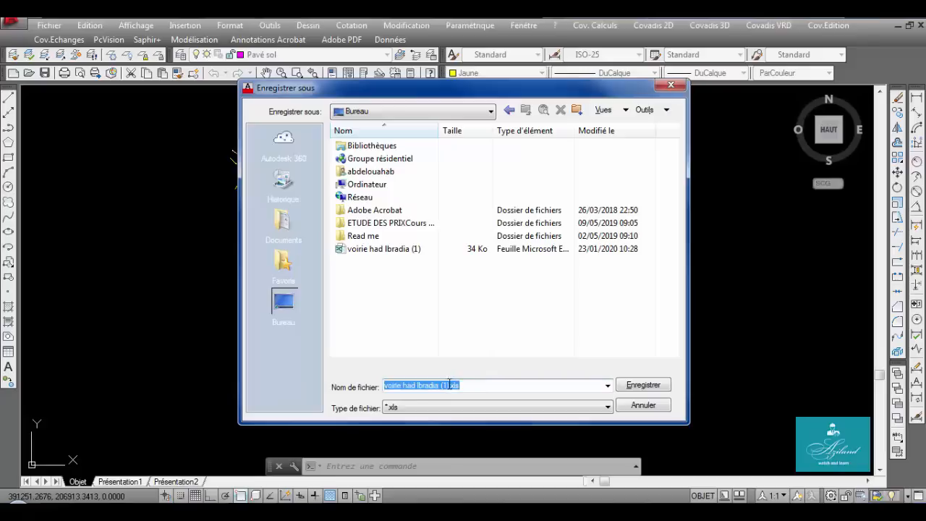
drag(449, 385, 441, 385)
text(22)
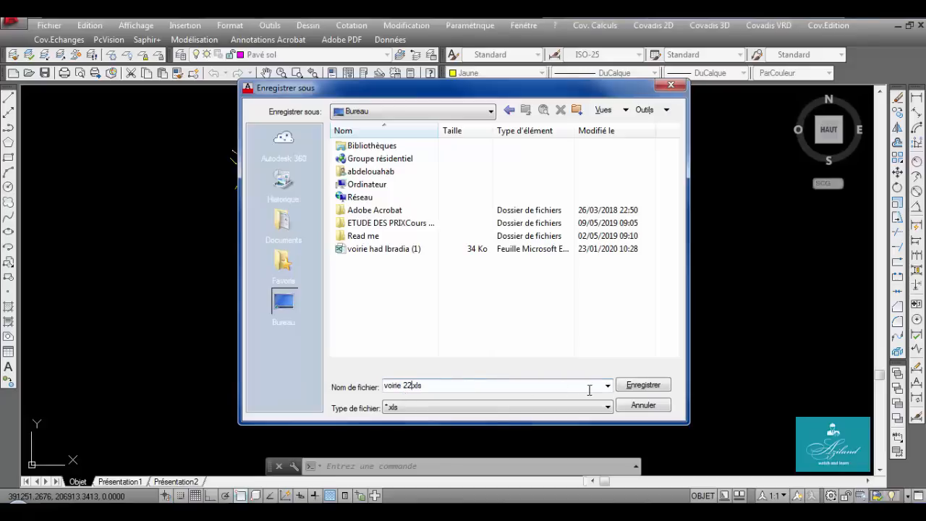
click(635, 387)
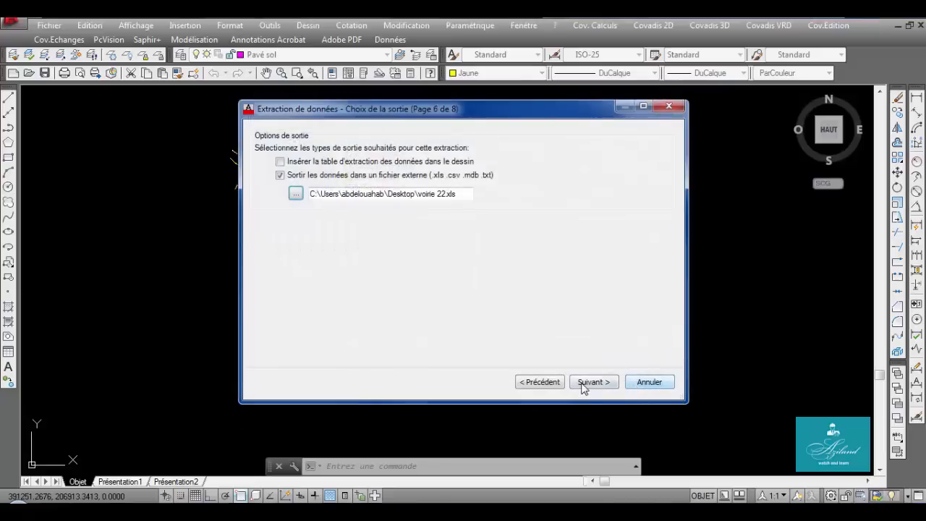
- Advance to the last page of the data extraction and finish it to create the external file
click(591, 382)
click(591, 382)
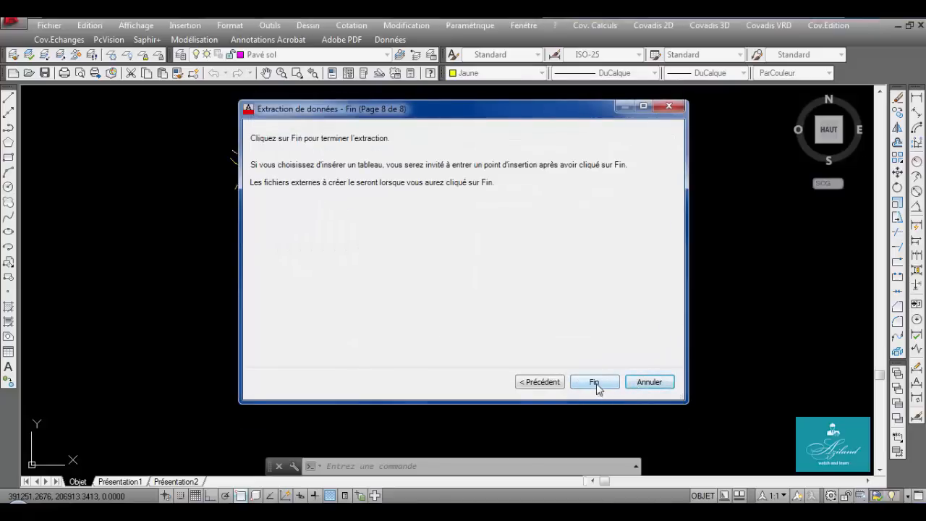
click(594, 383)
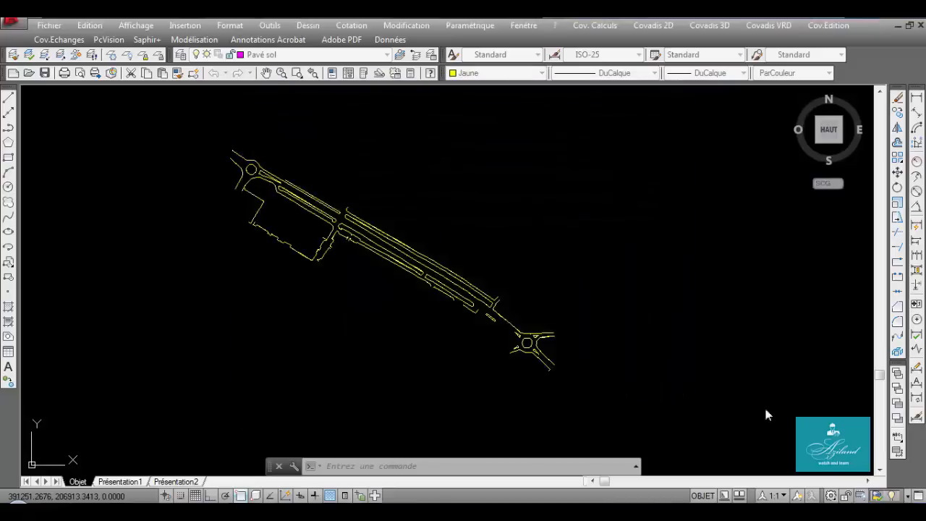
- Switch to the desktop, open the voirie 22 workbook in Excel and maximize its window
click(917, 510)
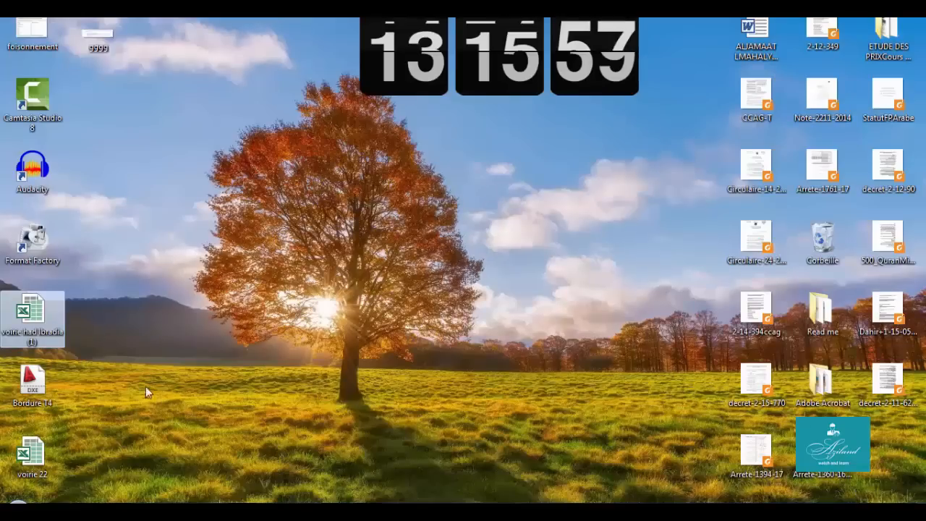
click(42, 453)
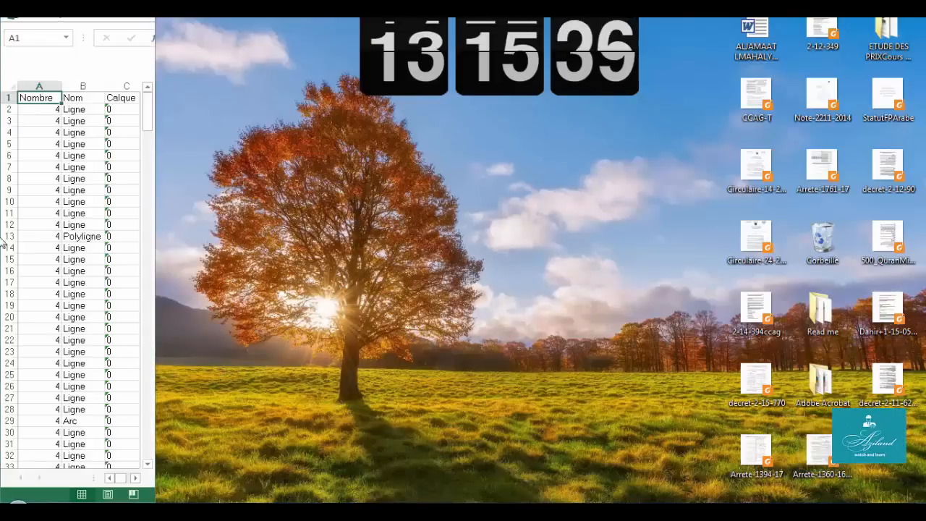
click(321, 108)
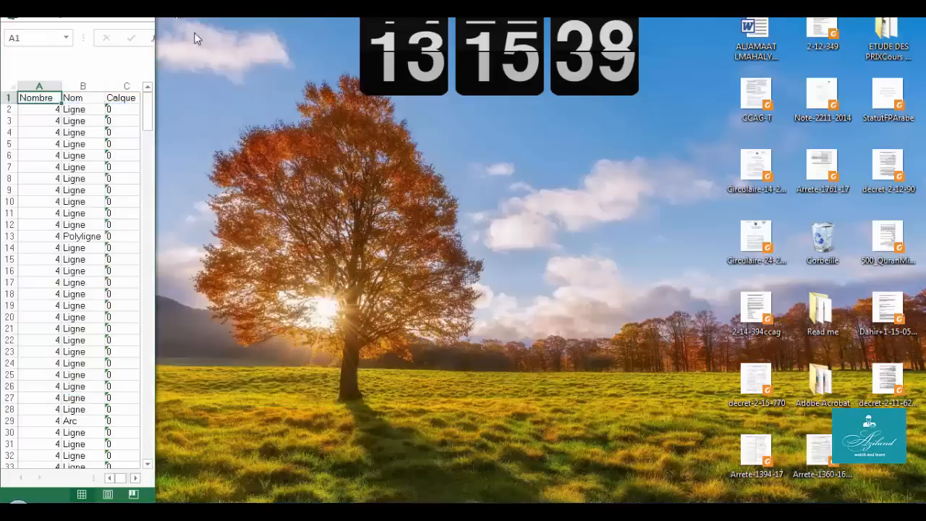
click(126, 18)
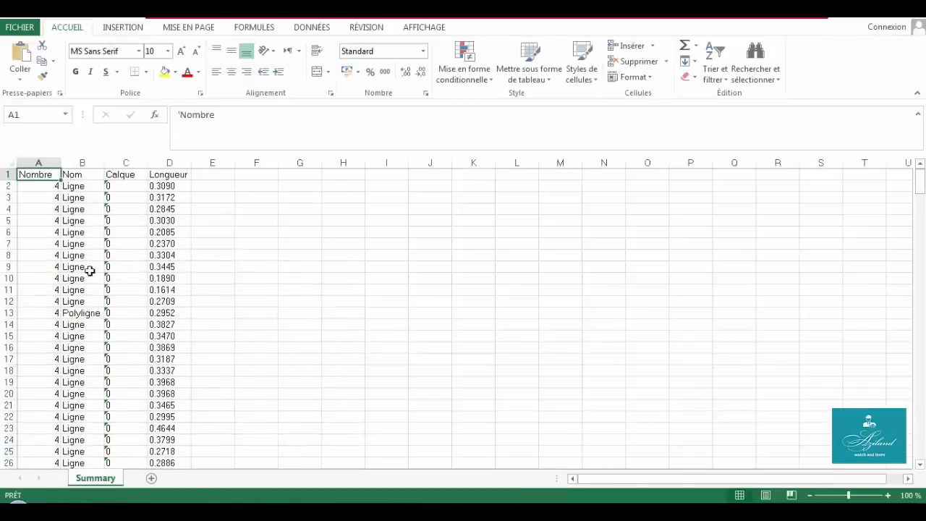
- Locate the Bordure T4 entries in the Summary sheet and delete rows 250 to 299 beneath them
click(98, 268)
scroll(144, 250, down, 20)
scroll(141, 252, up, 12)
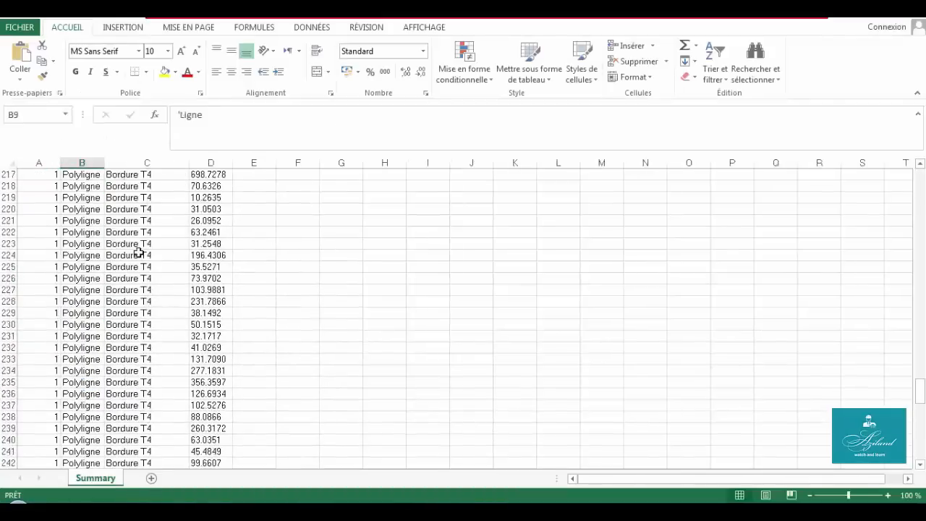
scroll(137, 253, down, 3)
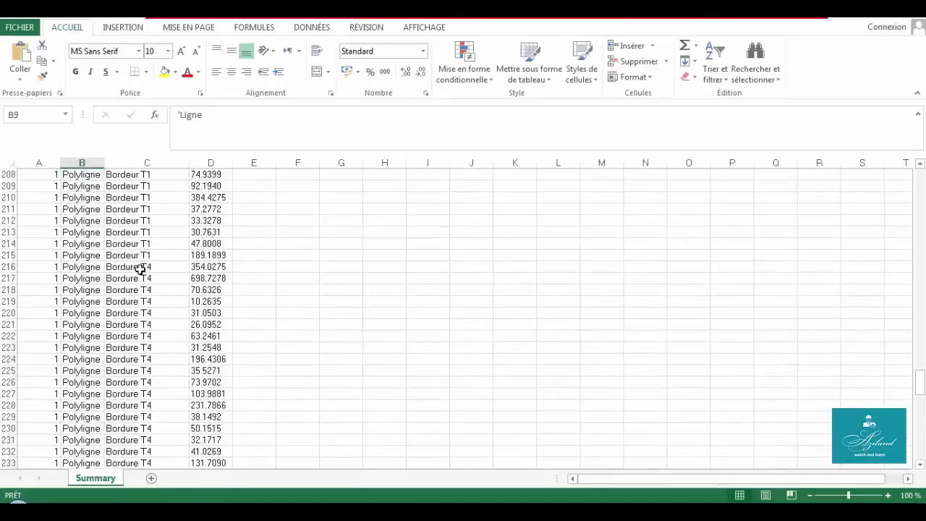
drag(140, 268, 162, 393)
scroll(182, 355, down, 4)
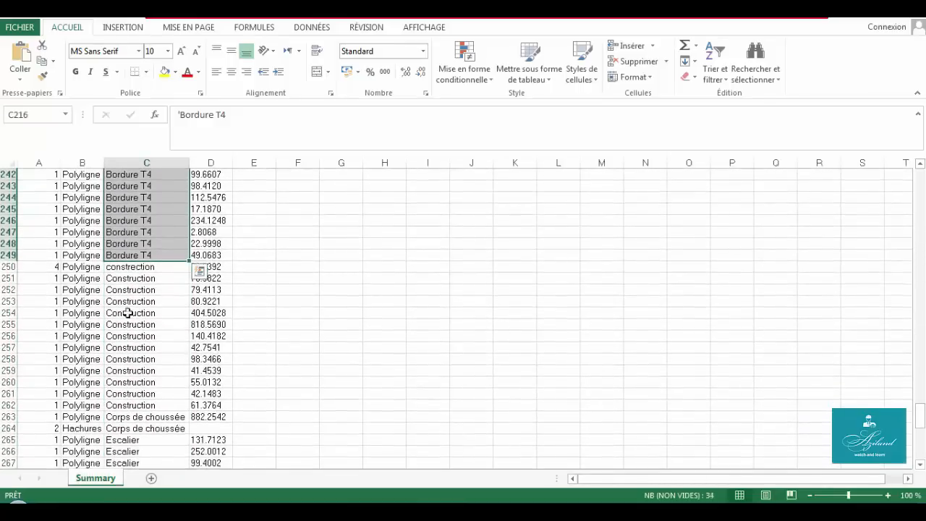
drag(4, 266, 31, 313)
right_click(102, 282)
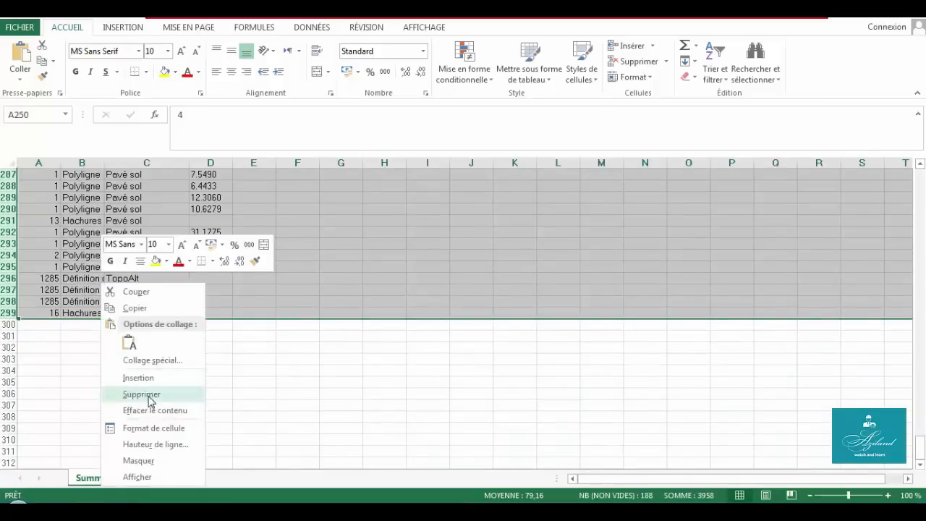
click(149, 393)
- Delete rows 2 to 215 above the Bordure T4 entries, keeping the header row
scroll(134, 375, up, 10)
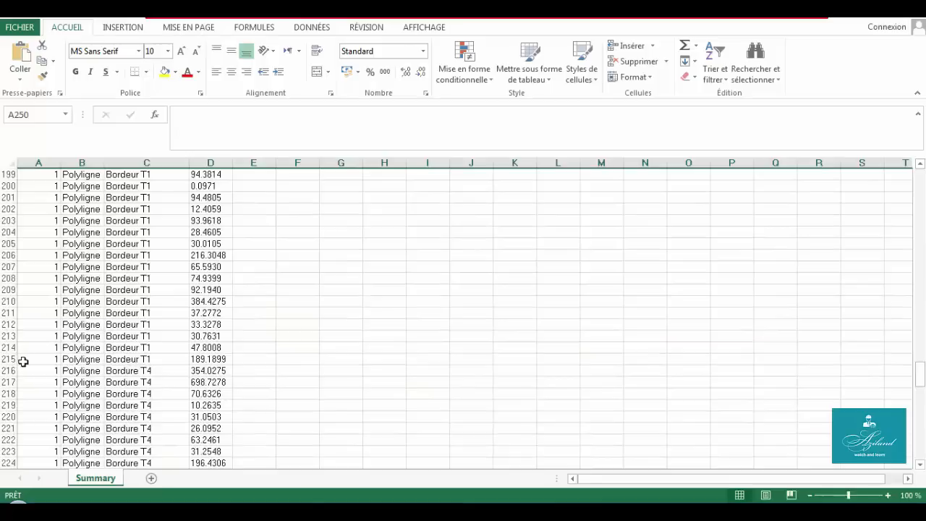
drag(23, 362, 2, 140)
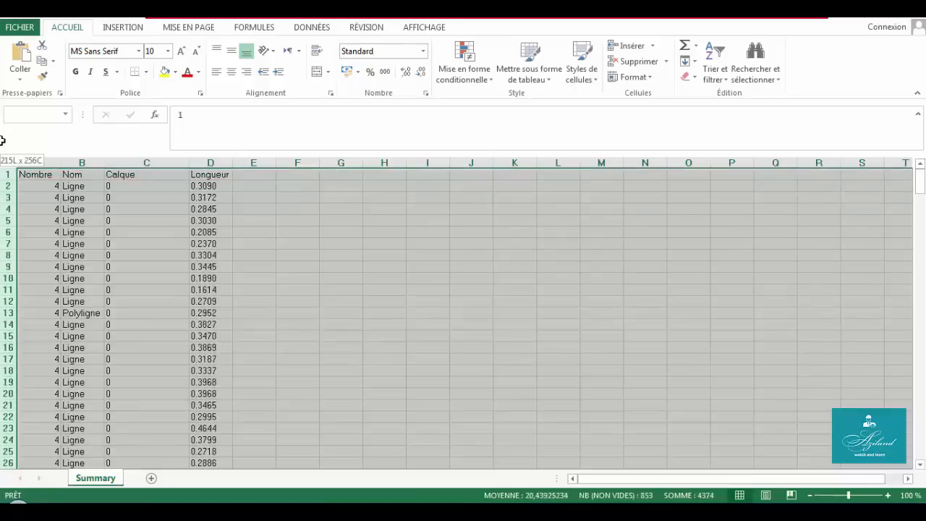
drag(3, 181, 4, 184)
right_click(70, 213)
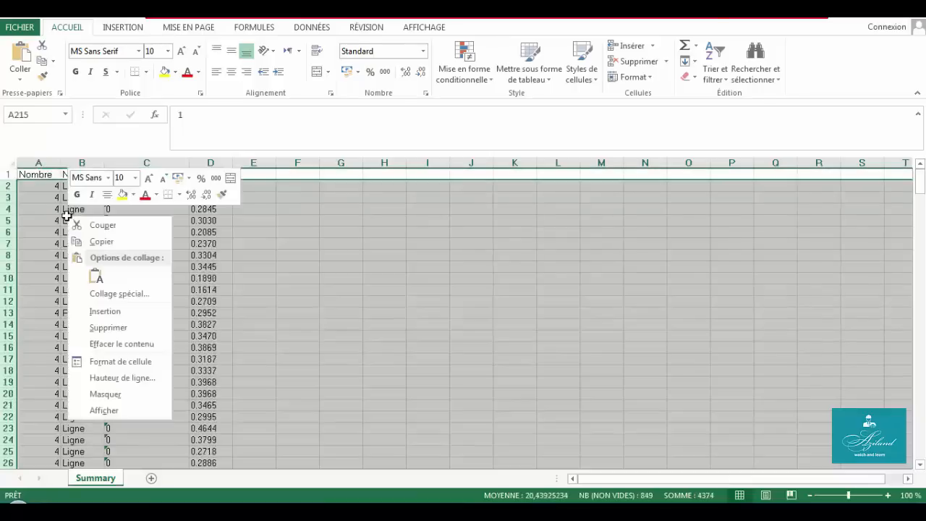
click(113, 325)
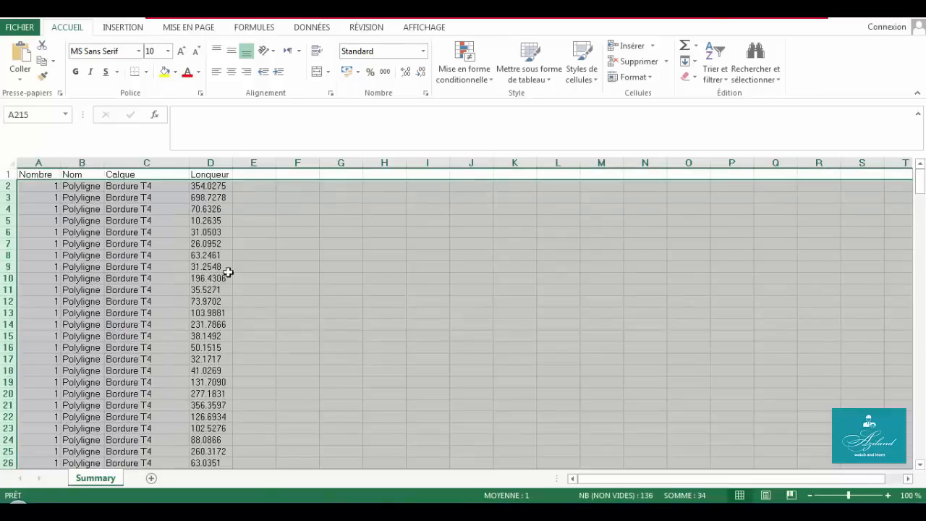
- Convert the Bordure T4 lengths in D2:D35 to numeric values with decimal commas
click(253, 248)
scroll(253, 248, down, 1)
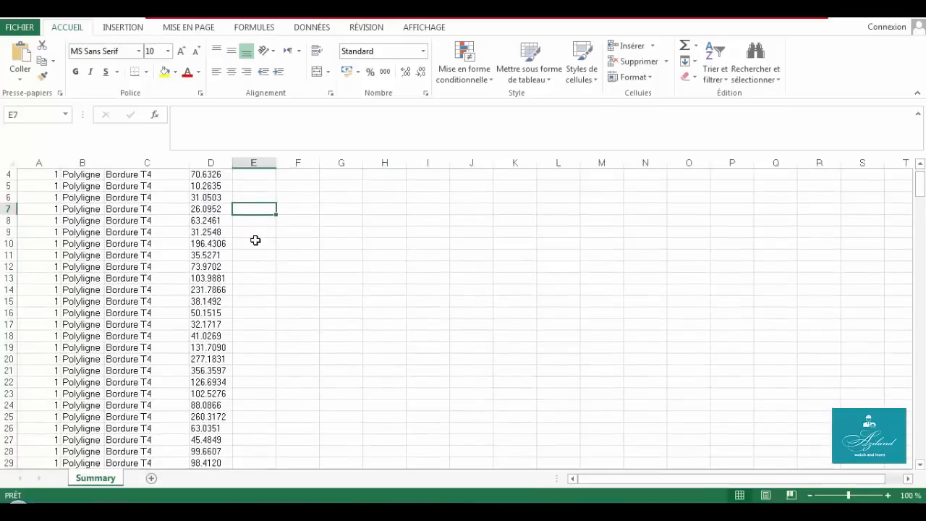
scroll(254, 240, up, 1)
click(217, 186)
drag(214, 219, 208, 442)
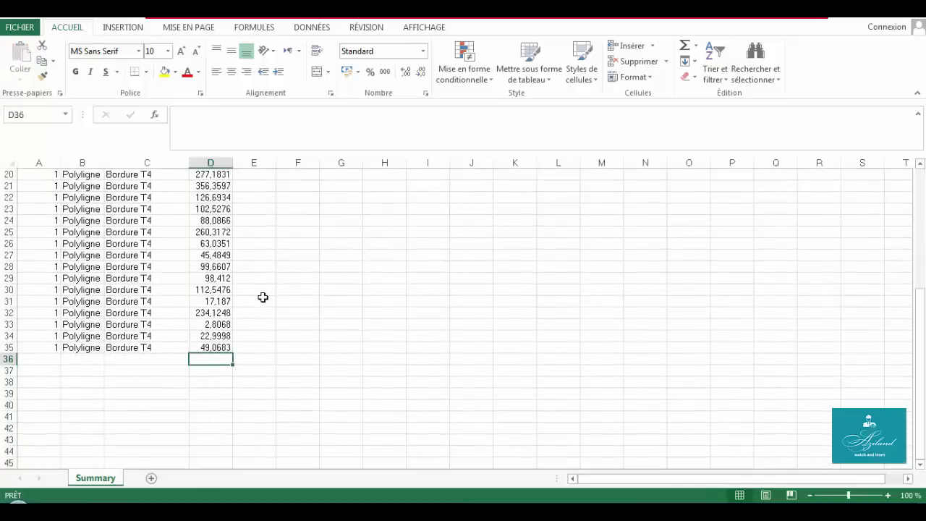
- Total the lengths D2:D35 with a SOMME formula in cell D36 and fill that cell yellow
text(=)
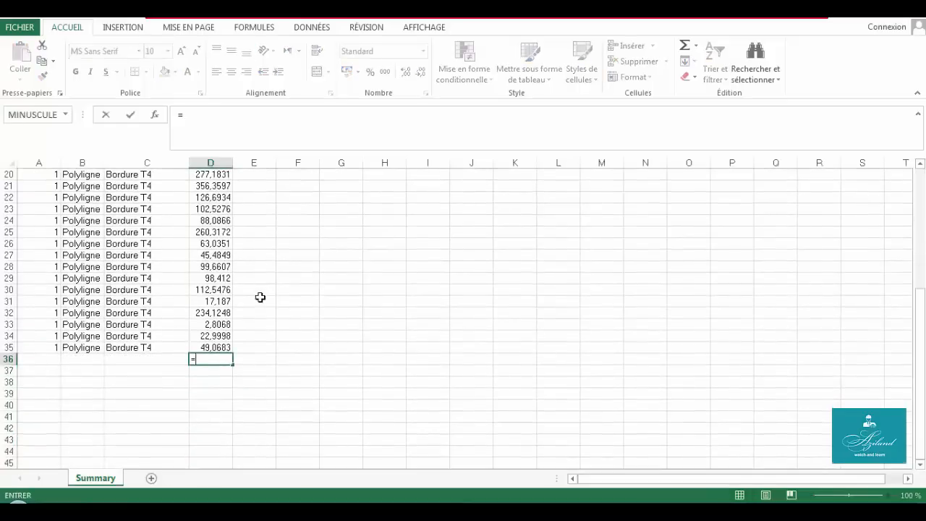
key(Escape)
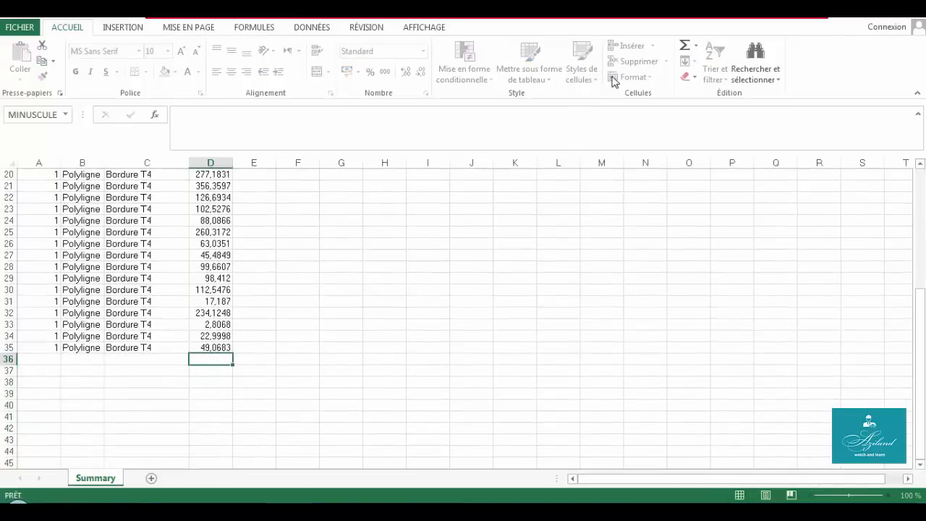
click(684, 45)
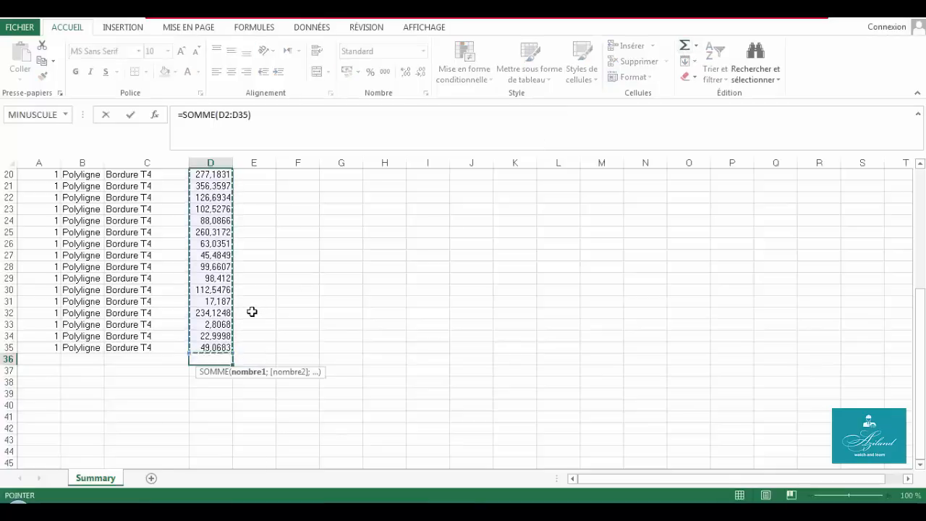
scroll(248, 298, up, 7)
key(Return)
scroll(248, 298, down, 7)
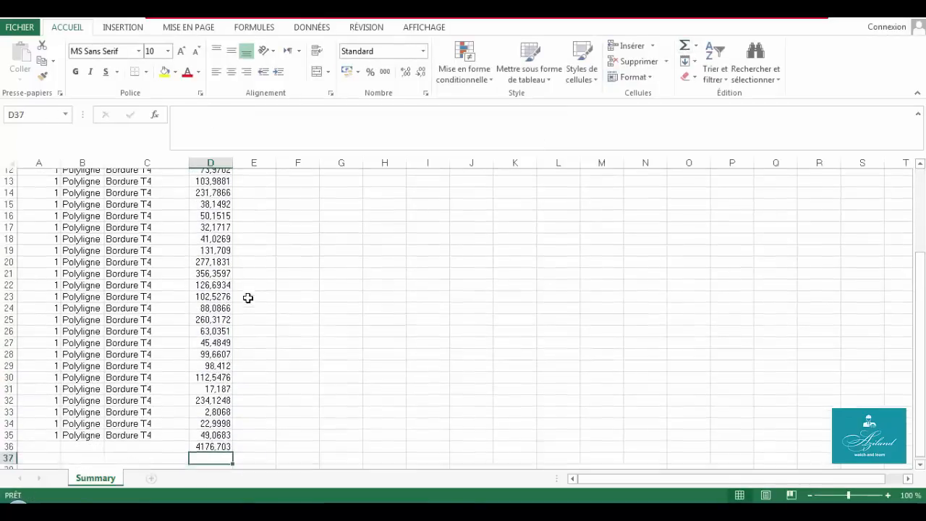
click(215, 347)
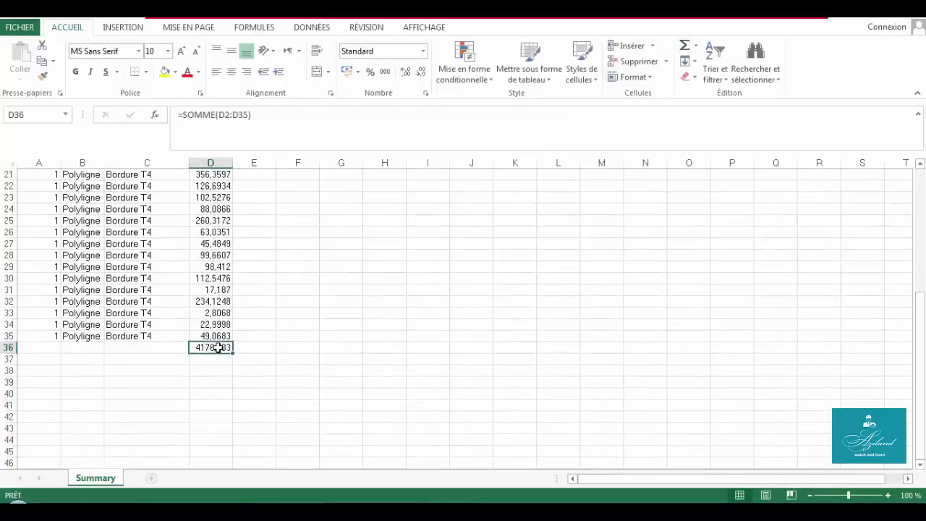
click(165, 72)
click(138, 394)
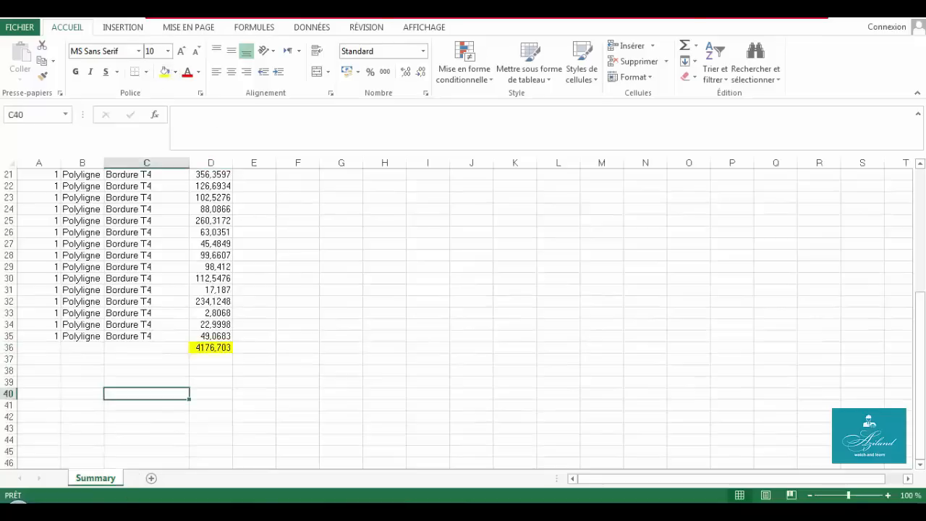
- Bring up the COMMUNE B bill beside the Summary sheet and select the T4 total in D36 for comparison
click(102, 506)
double_click(196, 126)
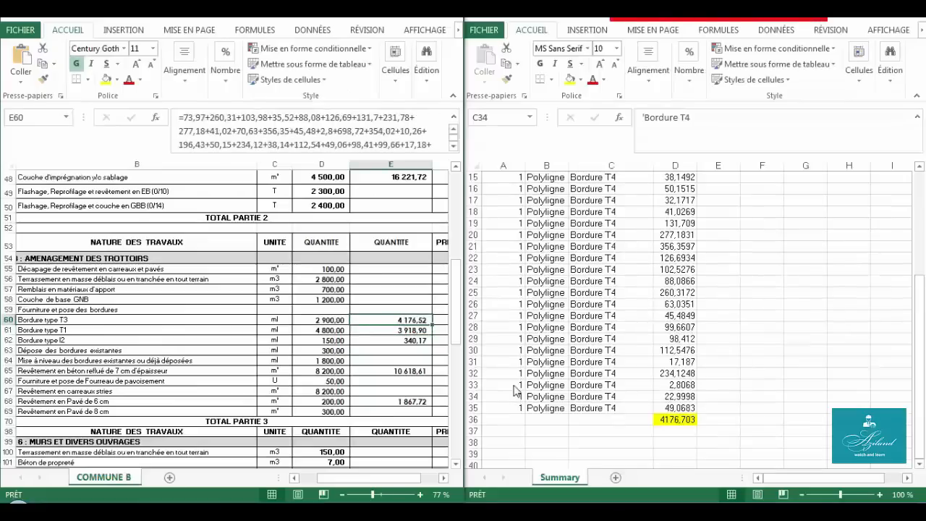
click(656, 417)
click(658, 419)
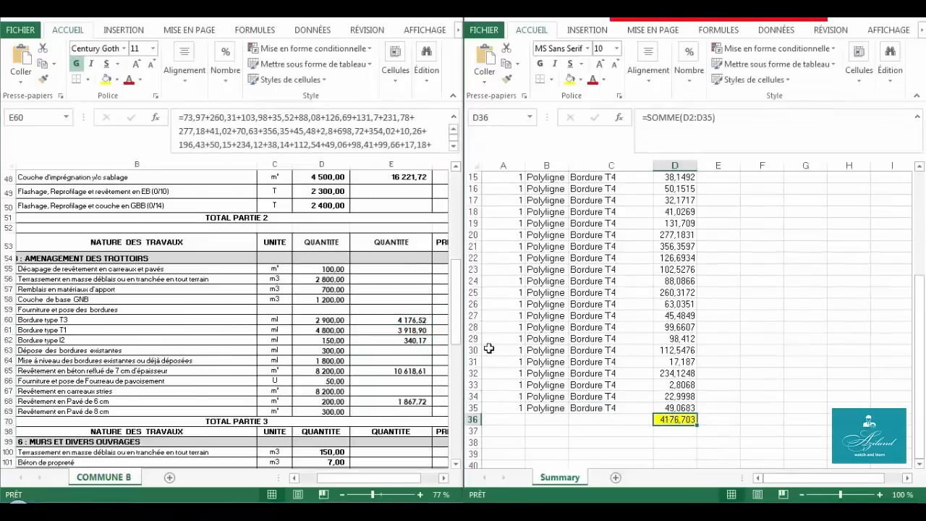
- Fill the Bordure type T3 quantity in cell E60 of the COMMUNE B bill yellow
click(411, 321)
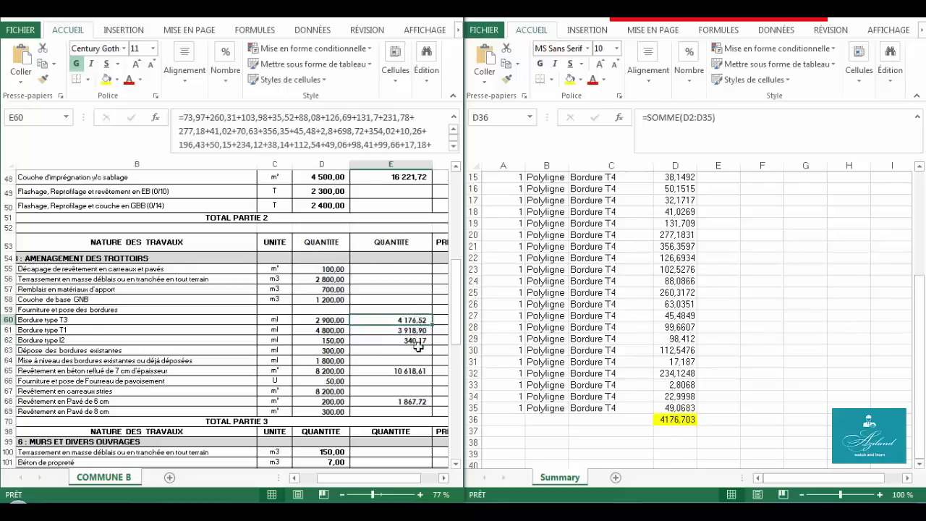
click(106, 79)
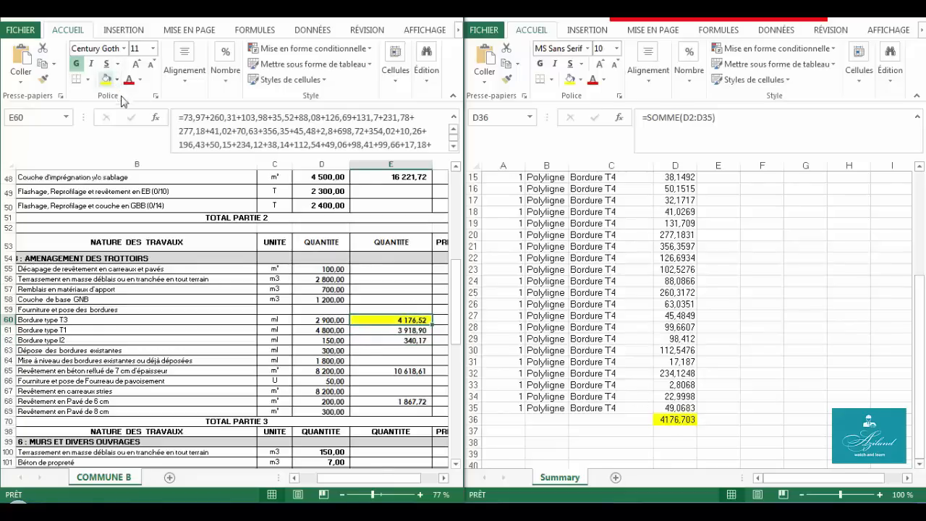
click(417, 332)
- Undo the last three changes, including the yellow fills on the bill's E60 and the Summary sheet's D36
key(ctrl+z)
key(ctrl+z)
key(ctrl+z)
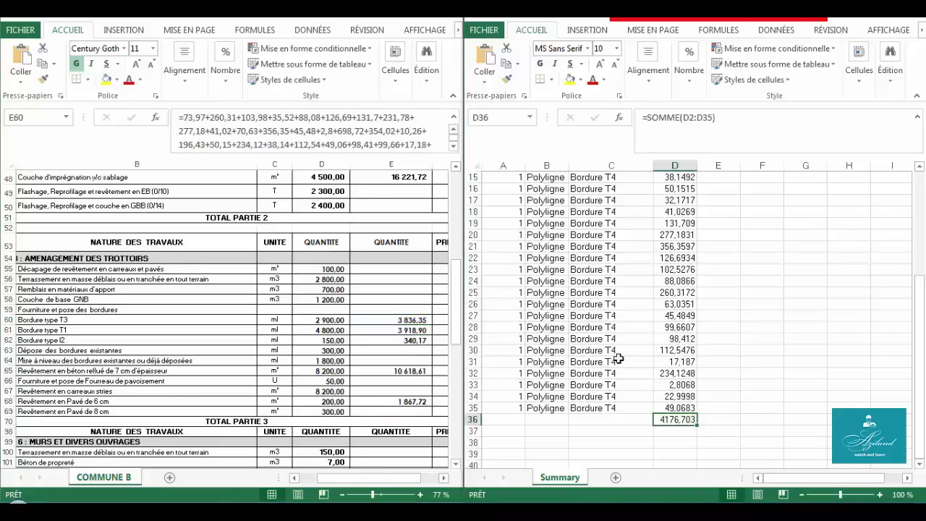
- Fill the total in D36 of the Summary sheet yellow again and return to the start of the T4 length list
click(571, 80)
click(629, 290)
scroll(629, 278, up, 1)
scroll(629, 278, up, 4)
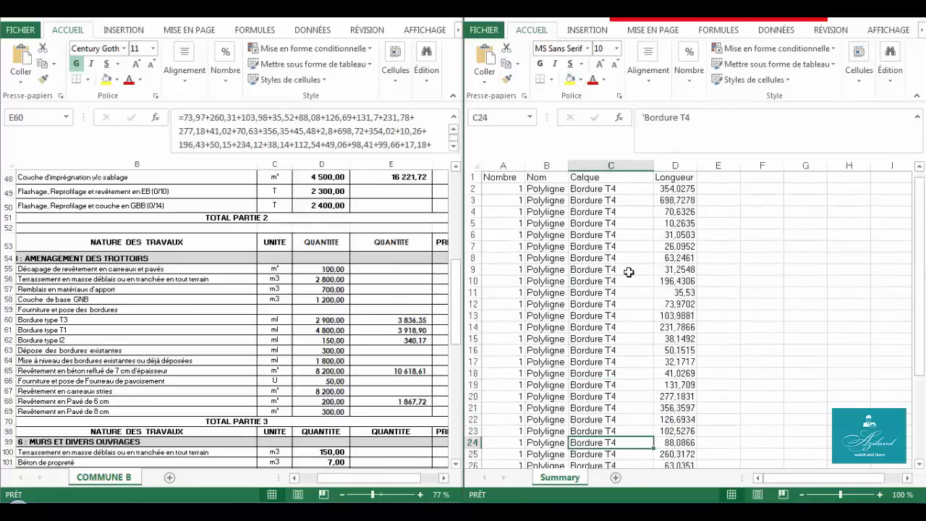